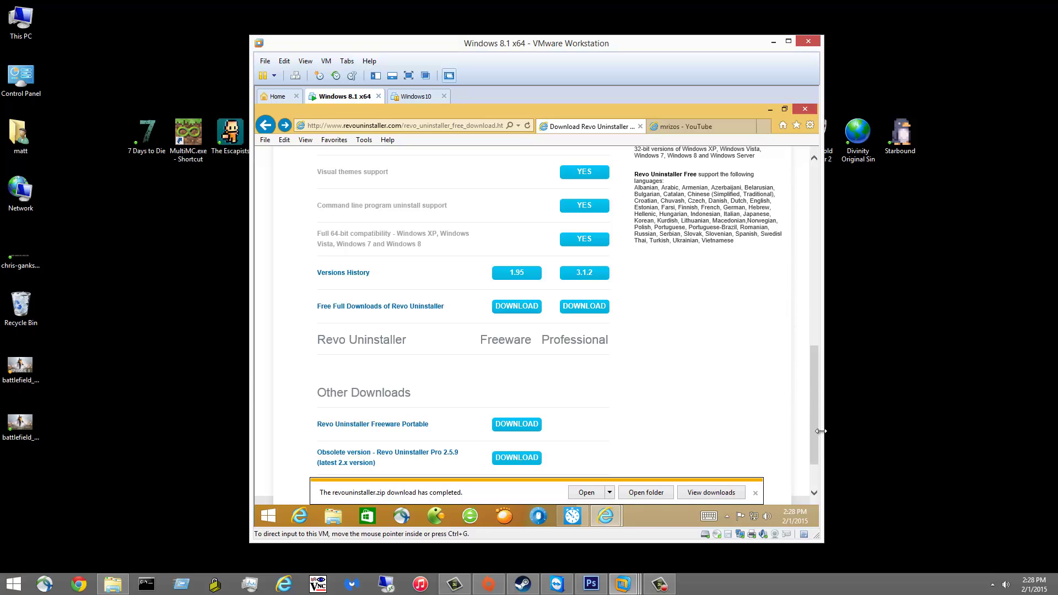
- Look over the Revo Uninstaller download page in the browser
left_click_drag(813, 431, 818, 234)
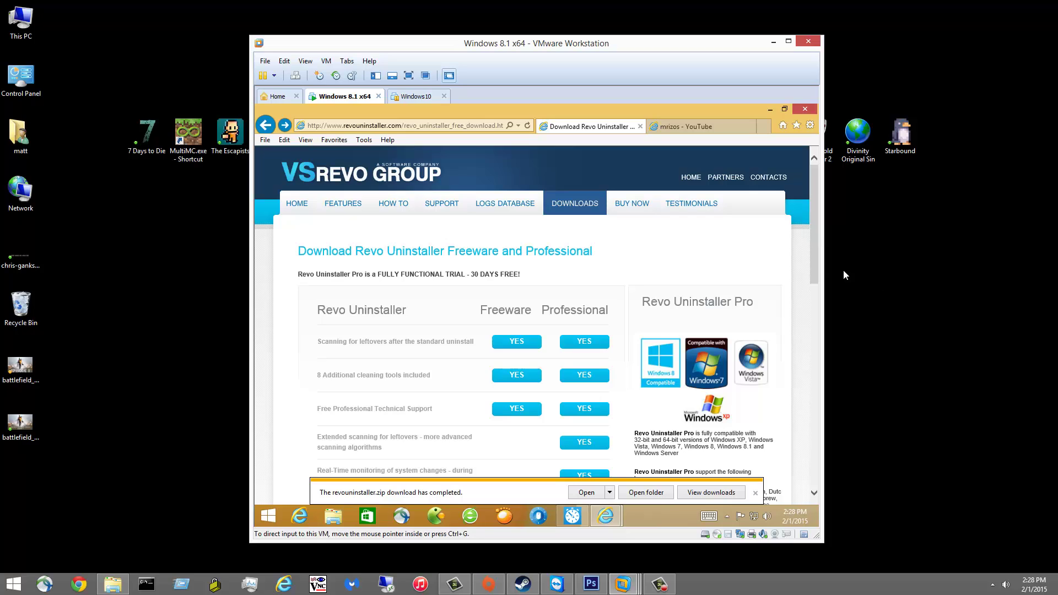
mouse_move(814, 247)
left_mouse_down()
mouse_move(809, 408)
mouse_move(798, 226)
mouse_move(787, 377)
mouse_move(788, 405)
mouse_move(808, 234)
left_mouse_up()
left_click(770, 109)
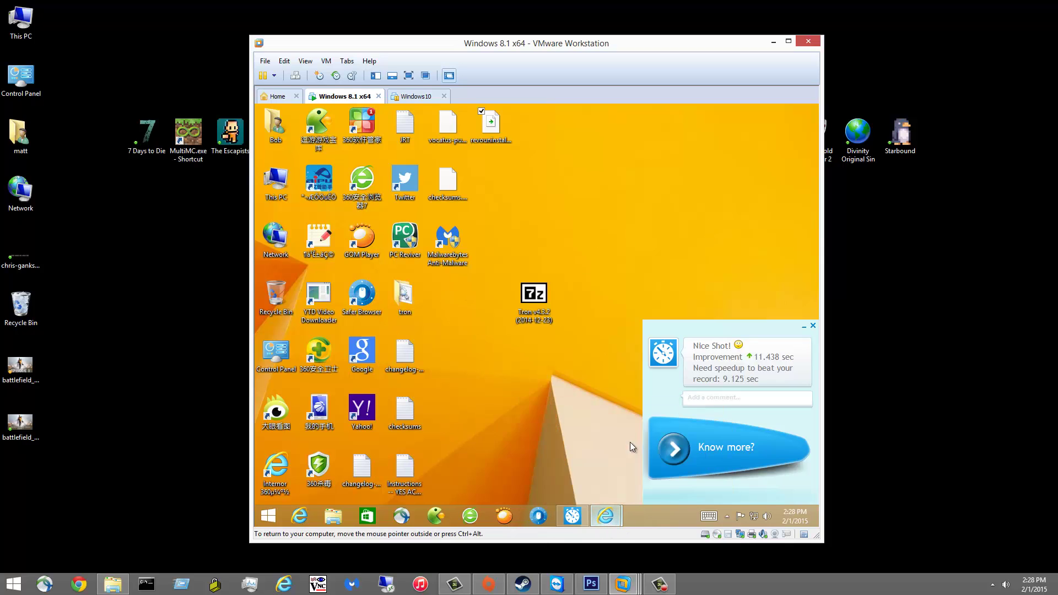
left_click(605, 516)
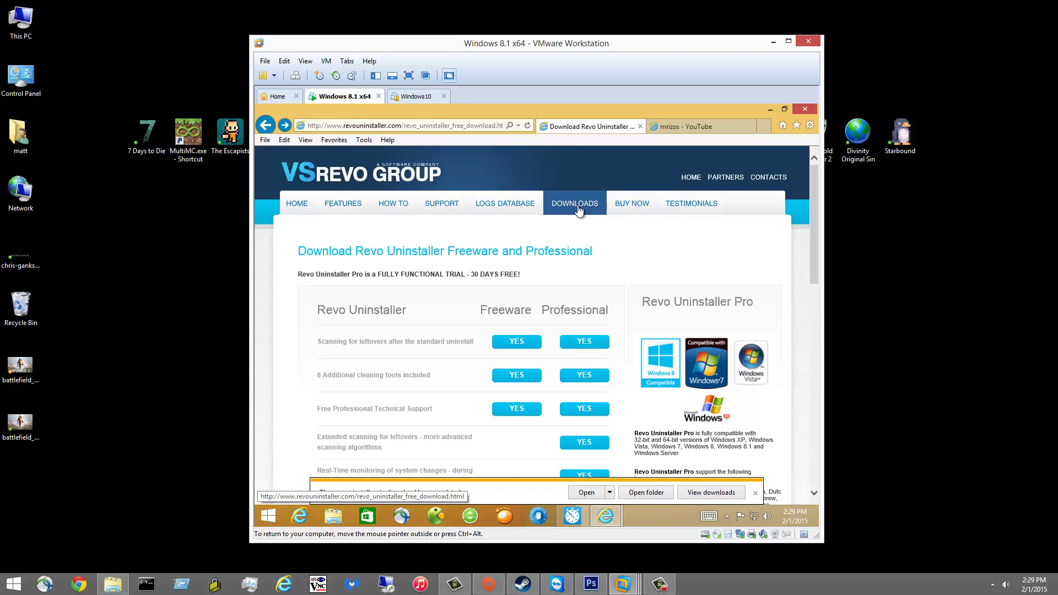
scroll(496, 286, "down", 10)
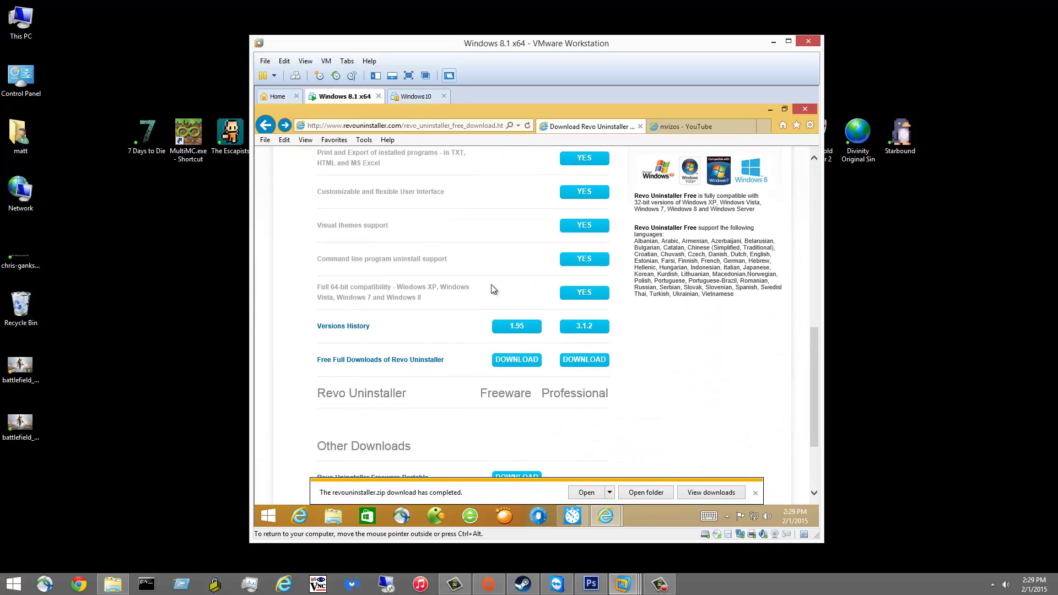
scroll(492, 289, "down", 3)
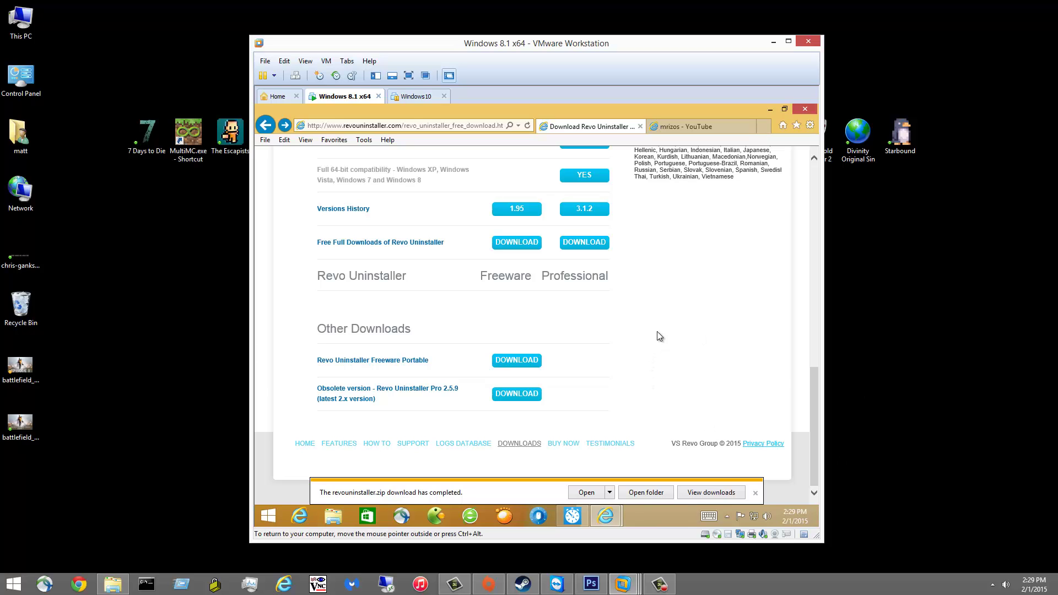
scroll(659, 336, "up", 10)
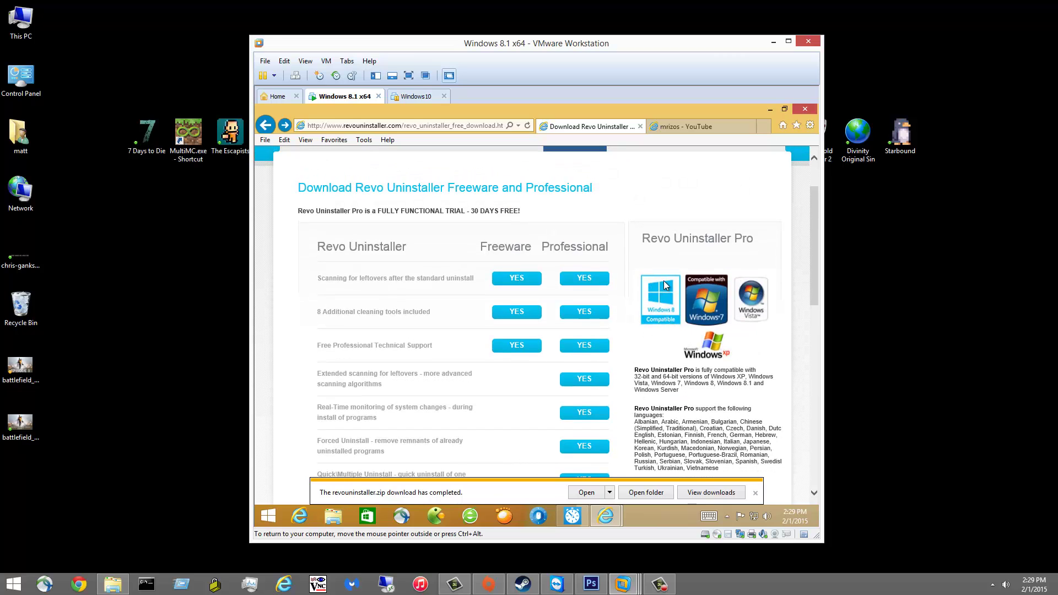
scroll(659, 280, "up", 2)
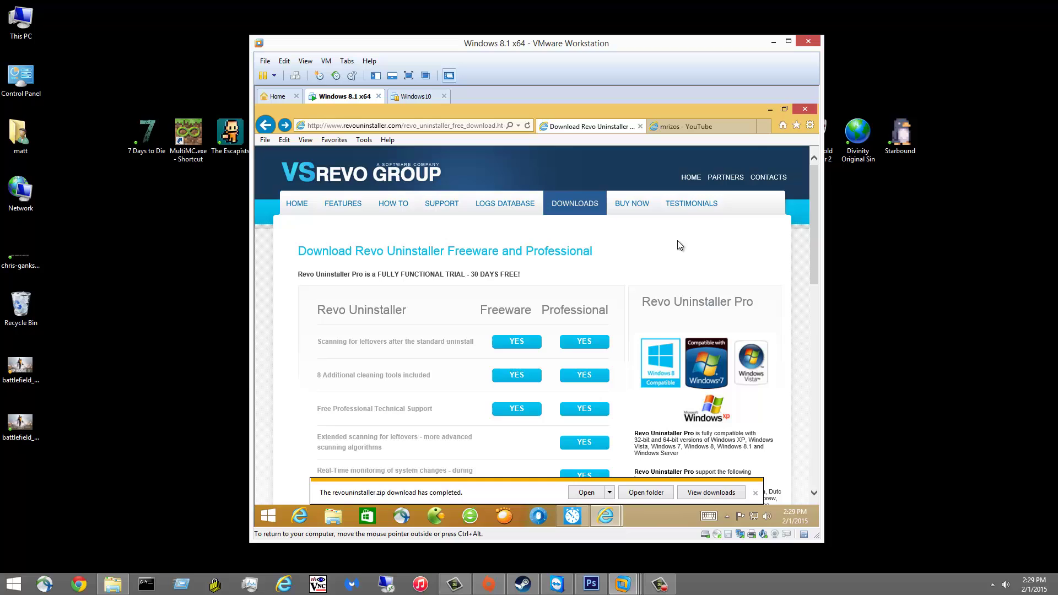
- Open the downloaded revouninstaller zip in File Explorer and copy revouninstaller-portable onto the desktop
left_click(769, 109)
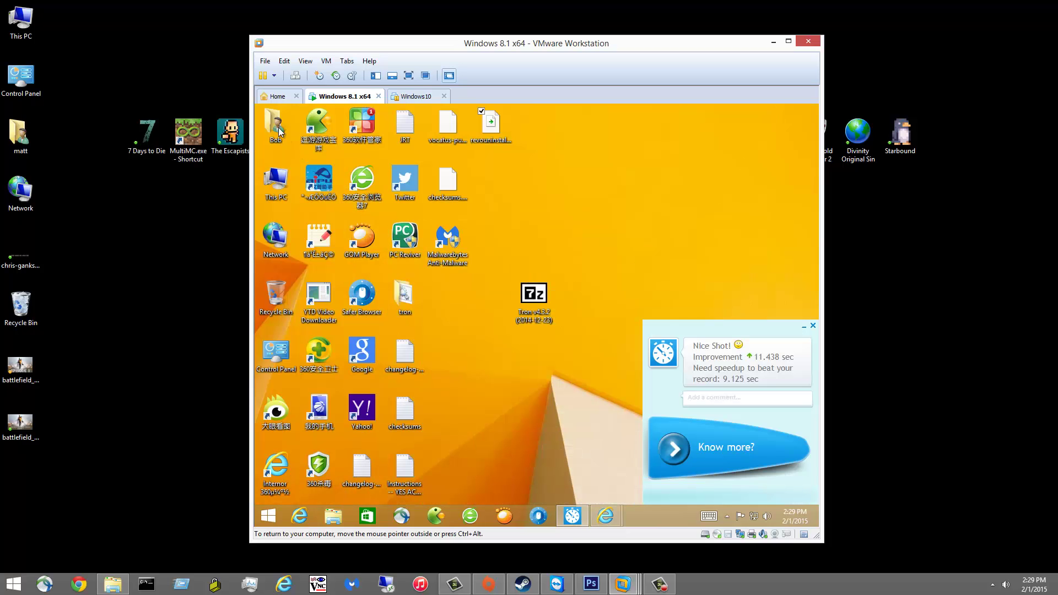
key("Return")
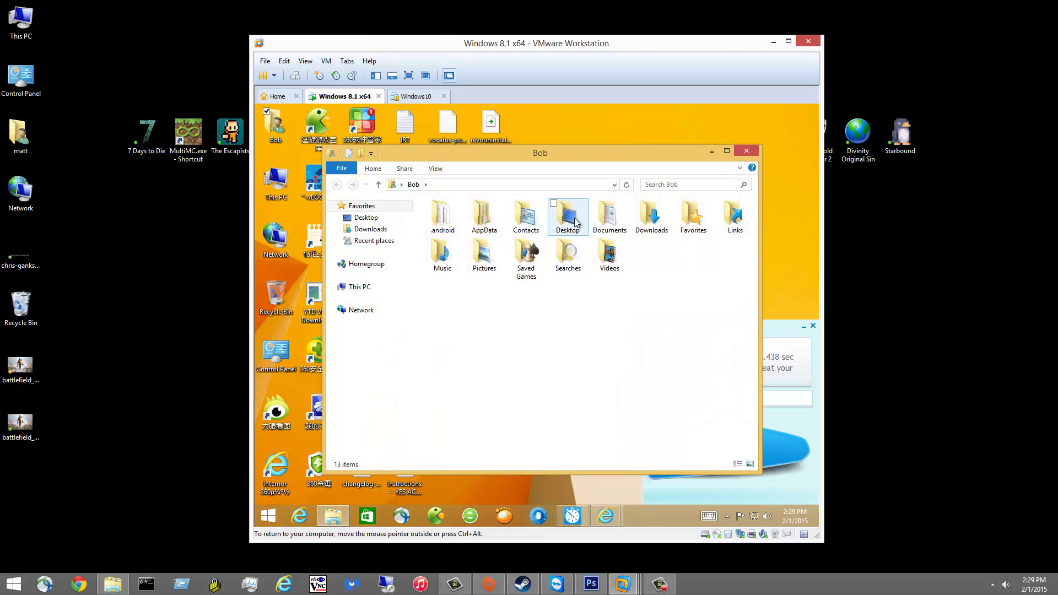
double_click(652, 216)
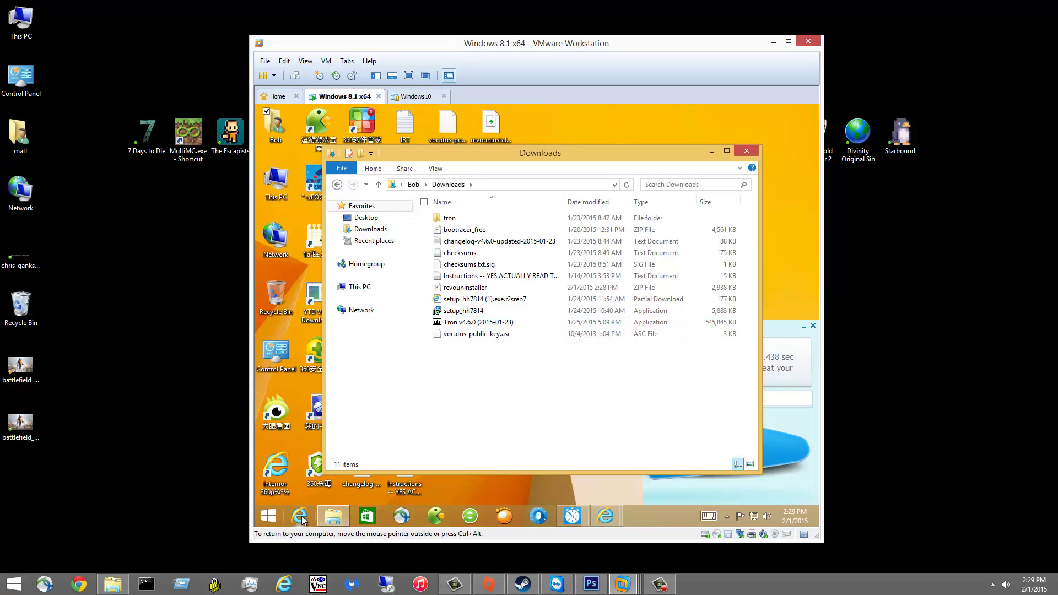
mouse_move(606, 518)
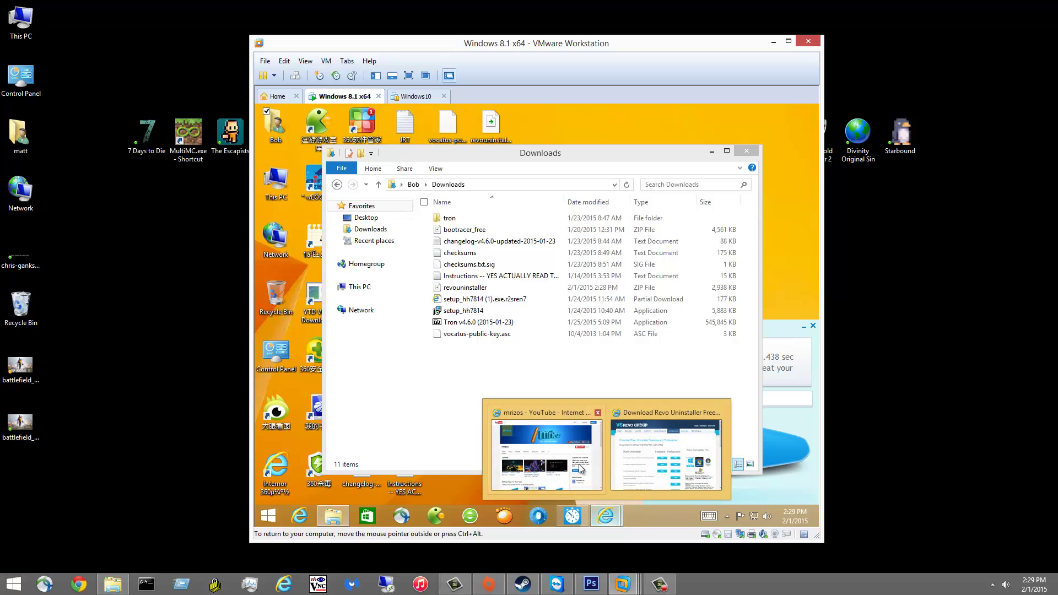
left_click(656, 445)
left_click(584, 492)
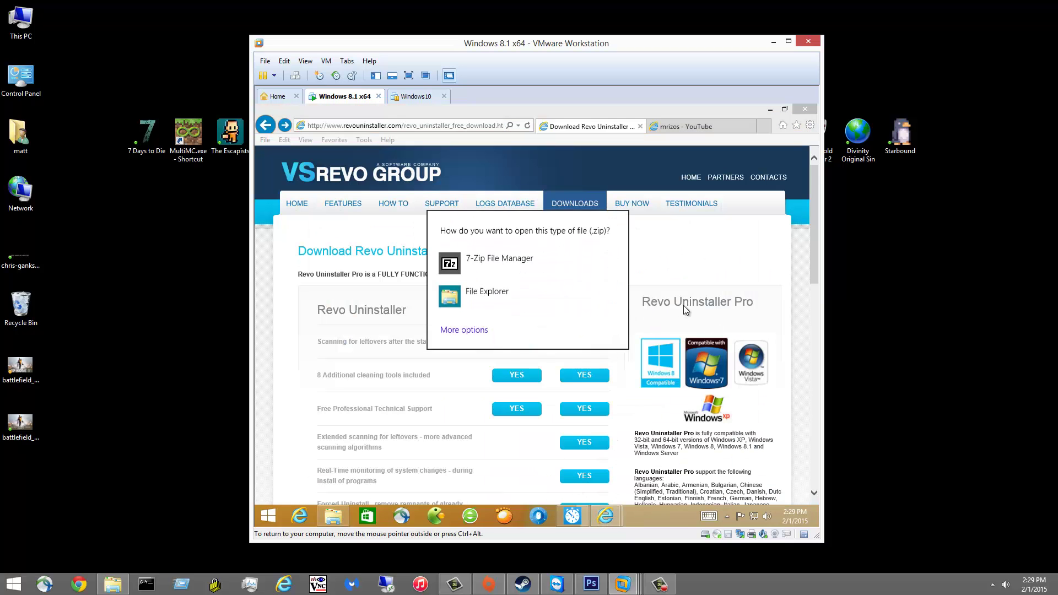
left_click(509, 287)
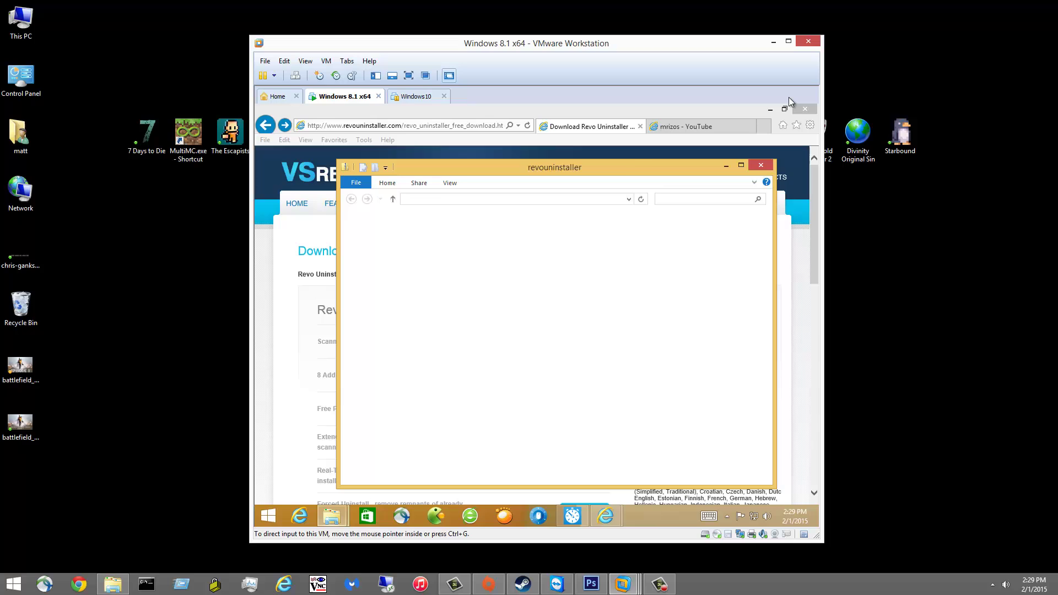
left_click(769, 111)
left_click_drag(490, 232, 593, 121)
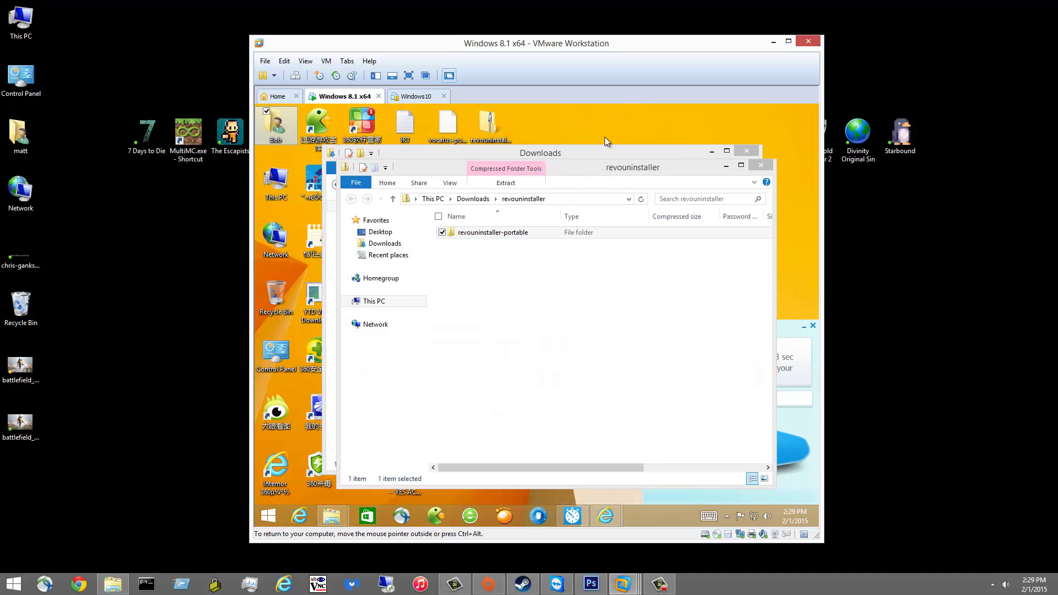
- Open the copied revouninstaller-portable folder and run Revouninstaller as administrator
left_click(765, 164)
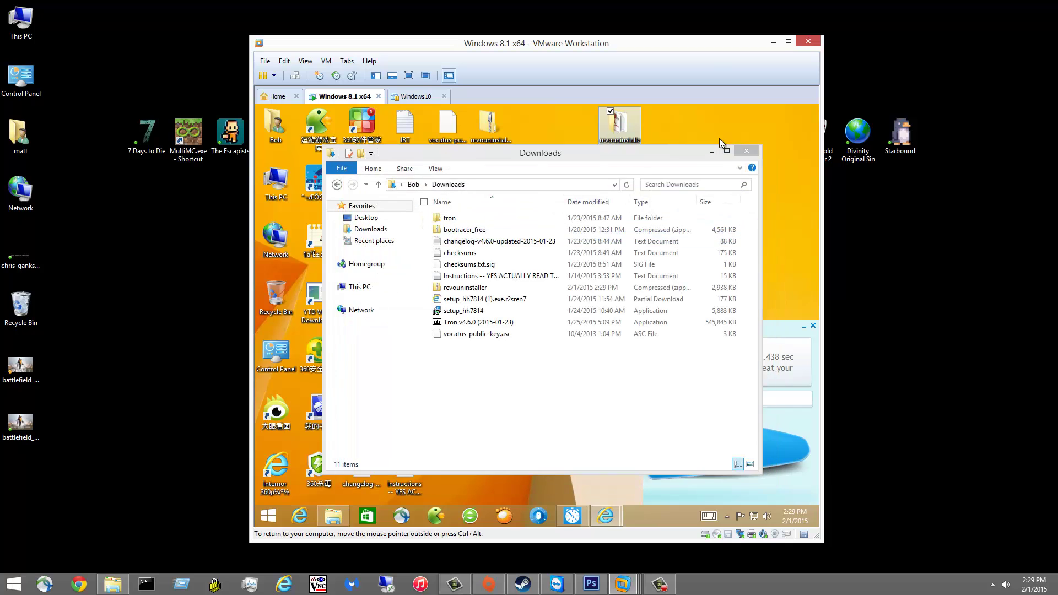
left_click(711, 151)
double_click(618, 127)
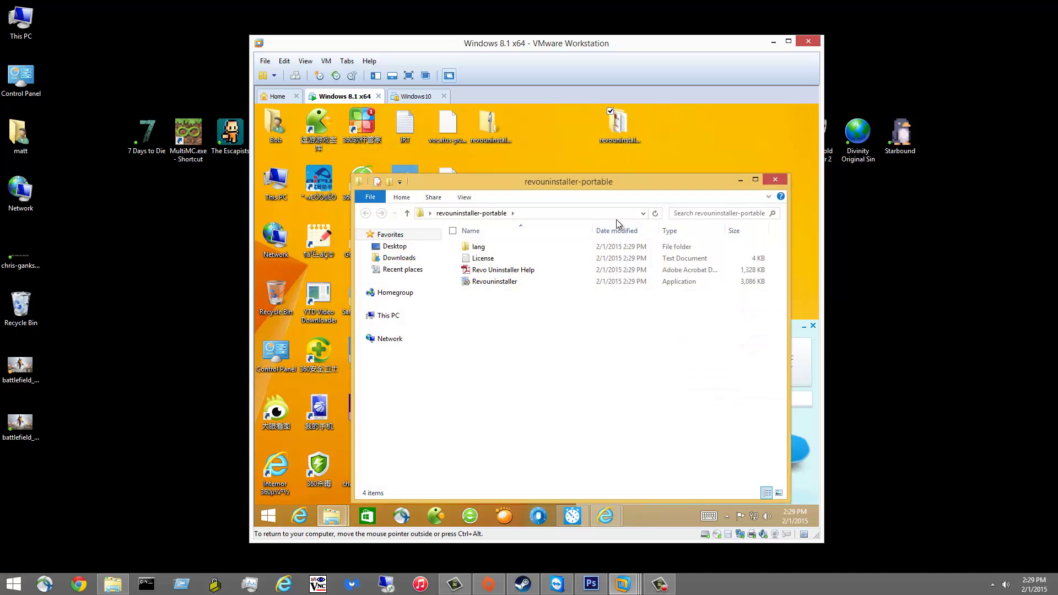
double_click(498, 281)
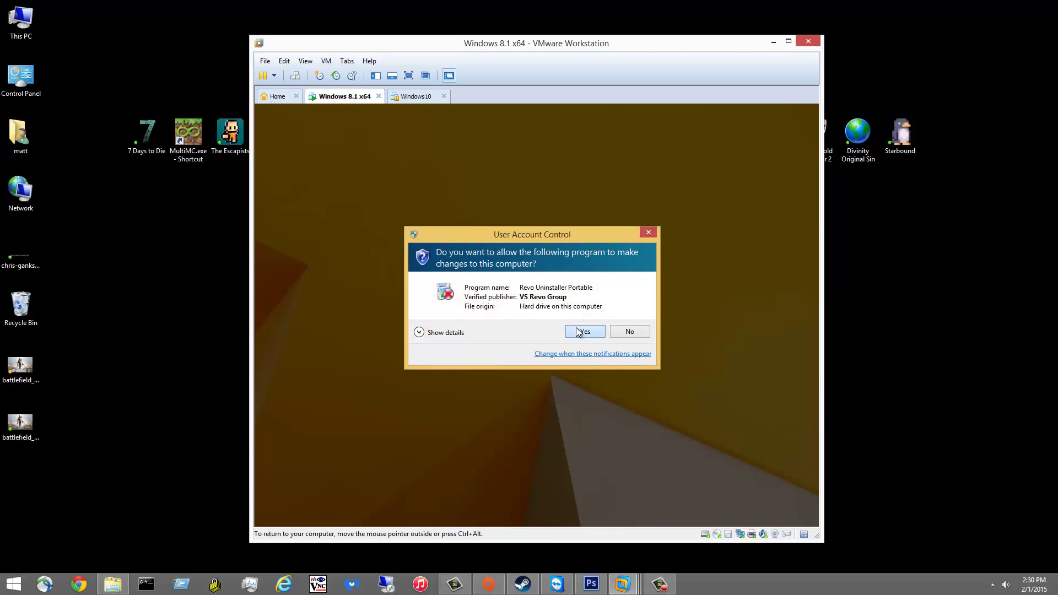
left_click(630, 330)
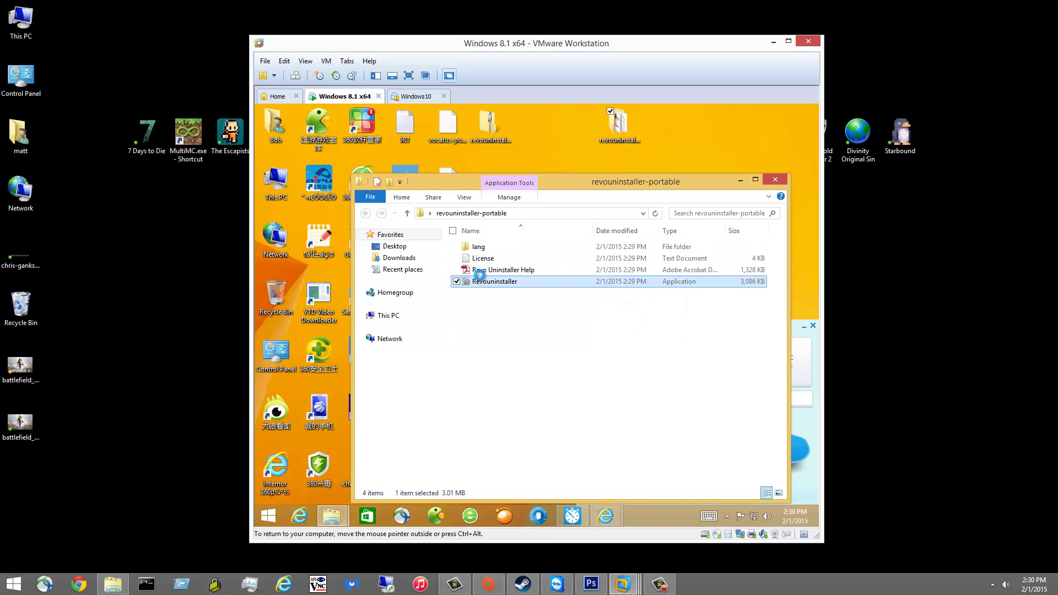
right_click(473, 283)
left_click(446, 280)
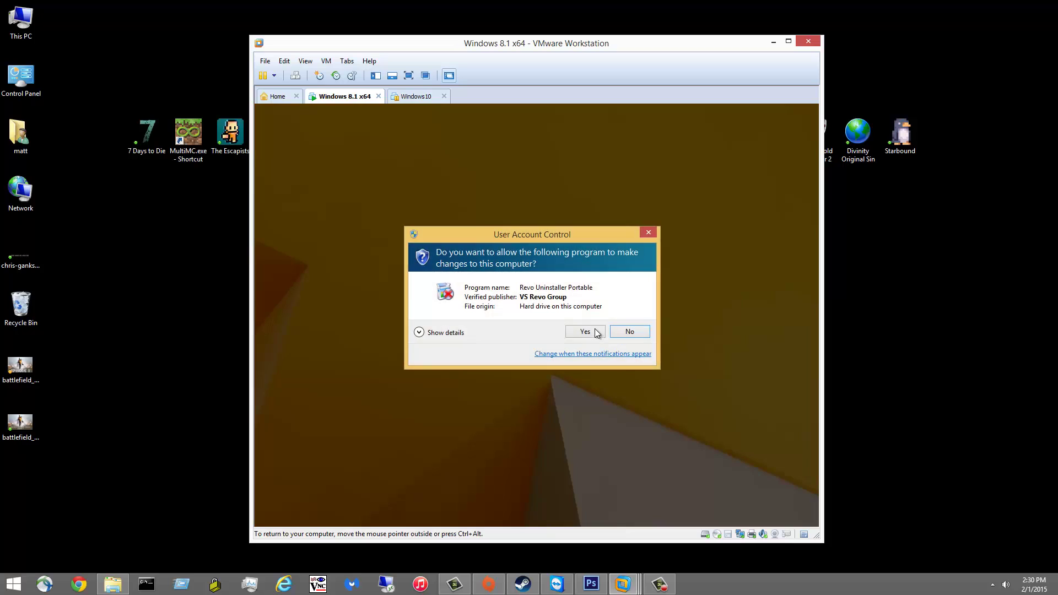
- Approve the UAC prompt and uninstall the top garbled-name program in Advanced mode, scanning for leftovers
left_click(630, 330)
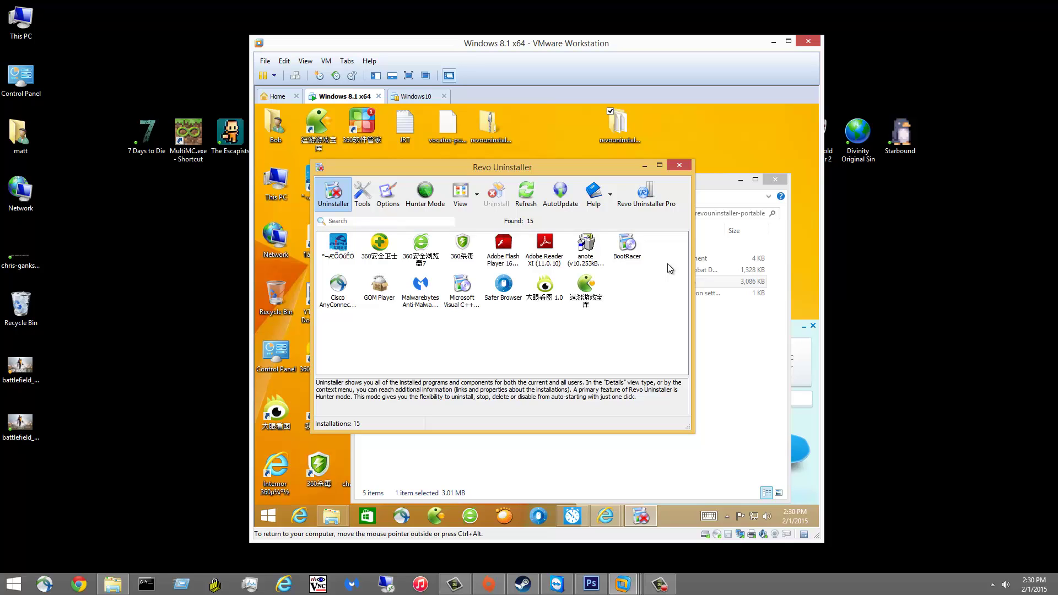
left_click(343, 249)
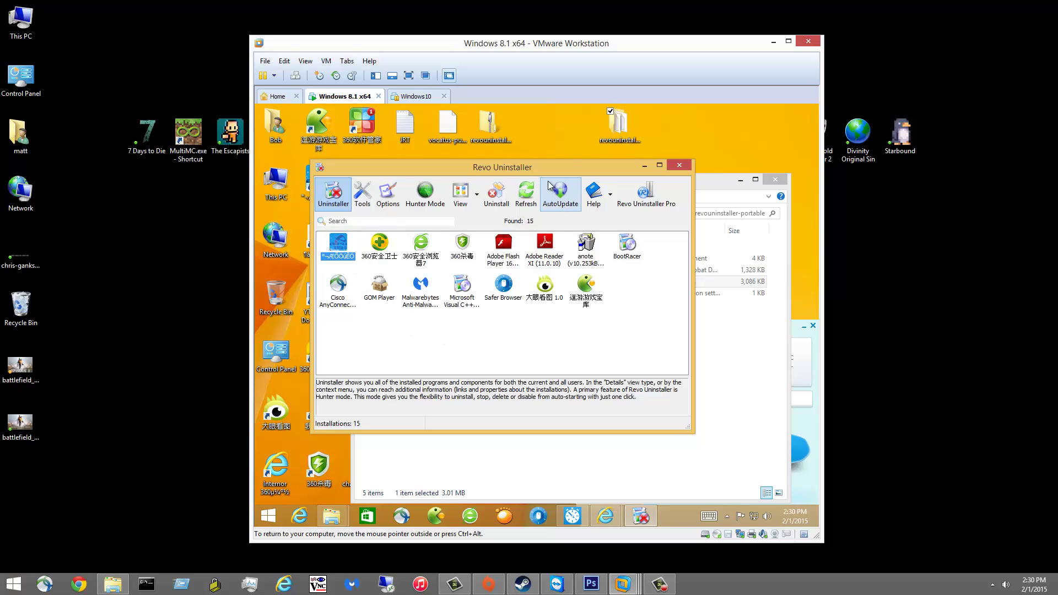
left_click(494, 194)
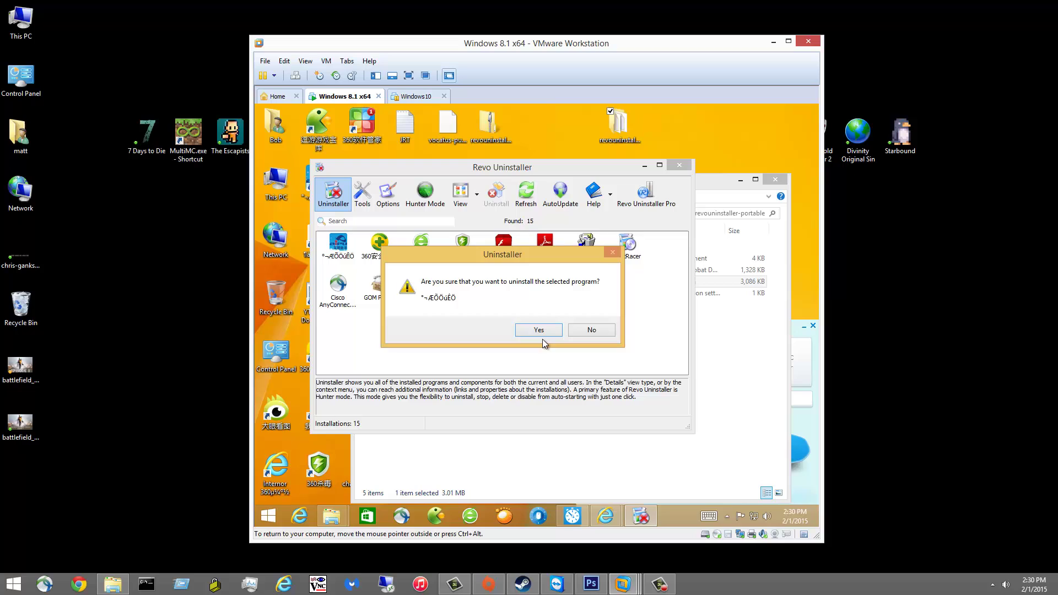
left_click(541, 329)
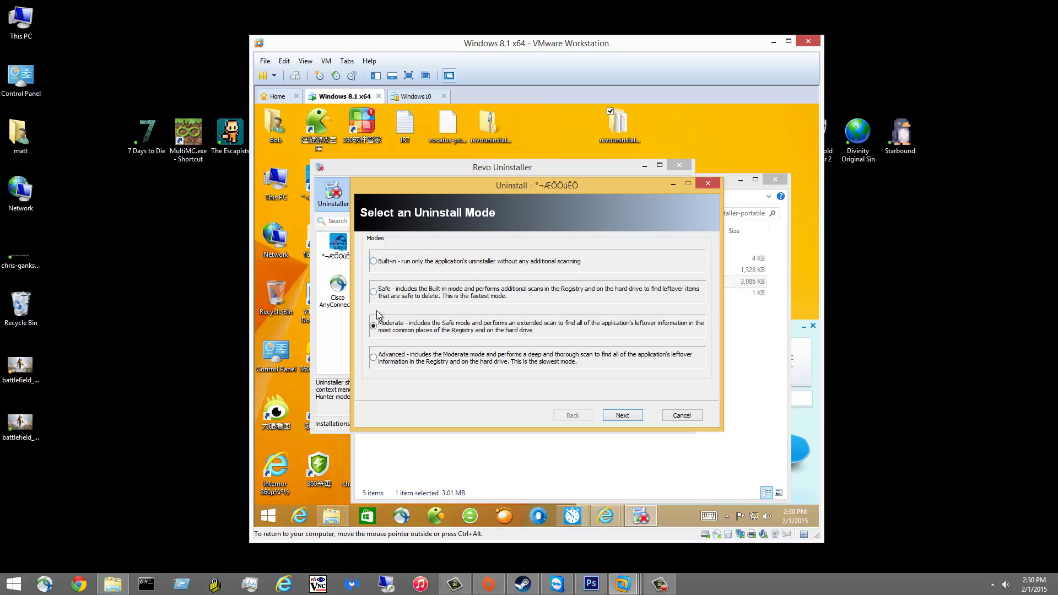
left_click(375, 357)
left_click(629, 416)
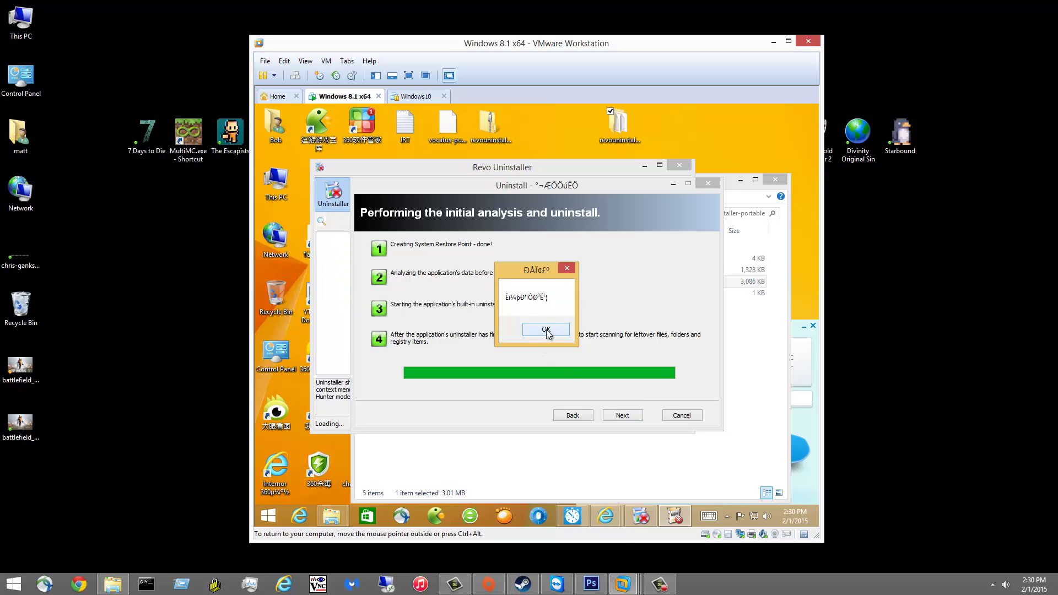
left_click(546, 330)
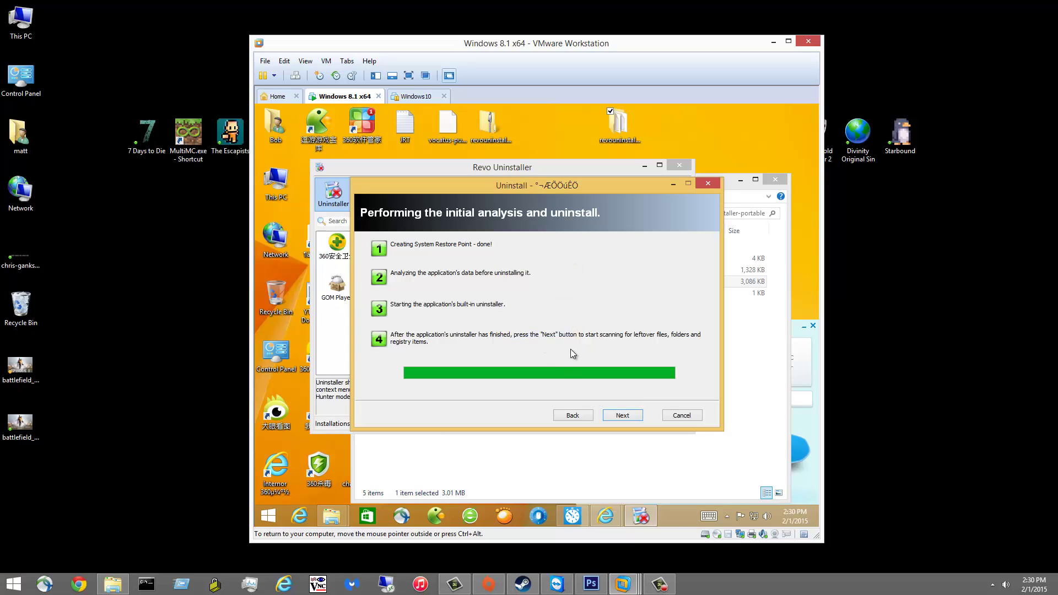
left_click(628, 417)
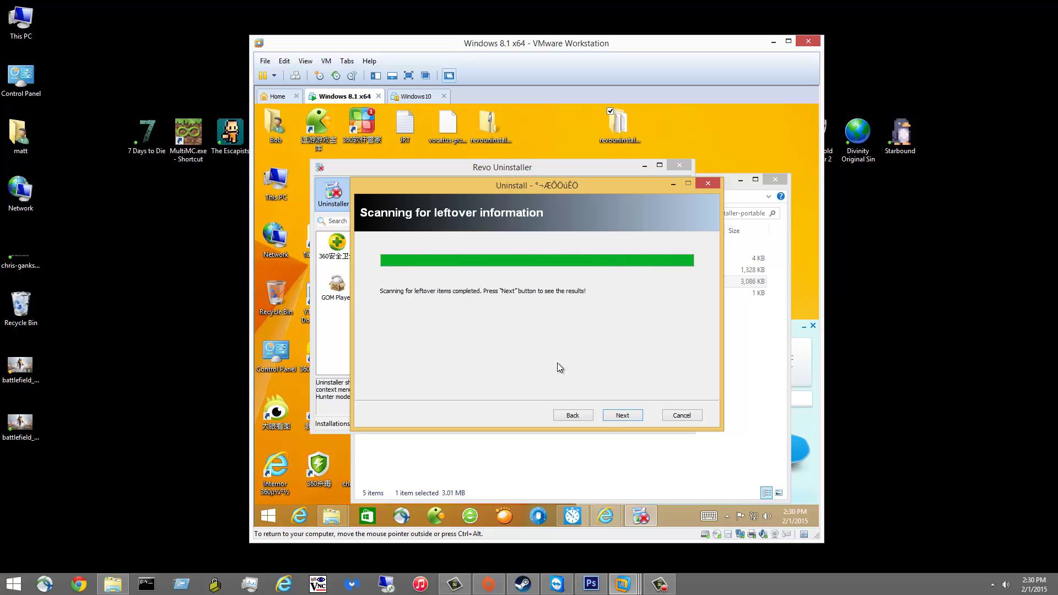
left_click(618, 416)
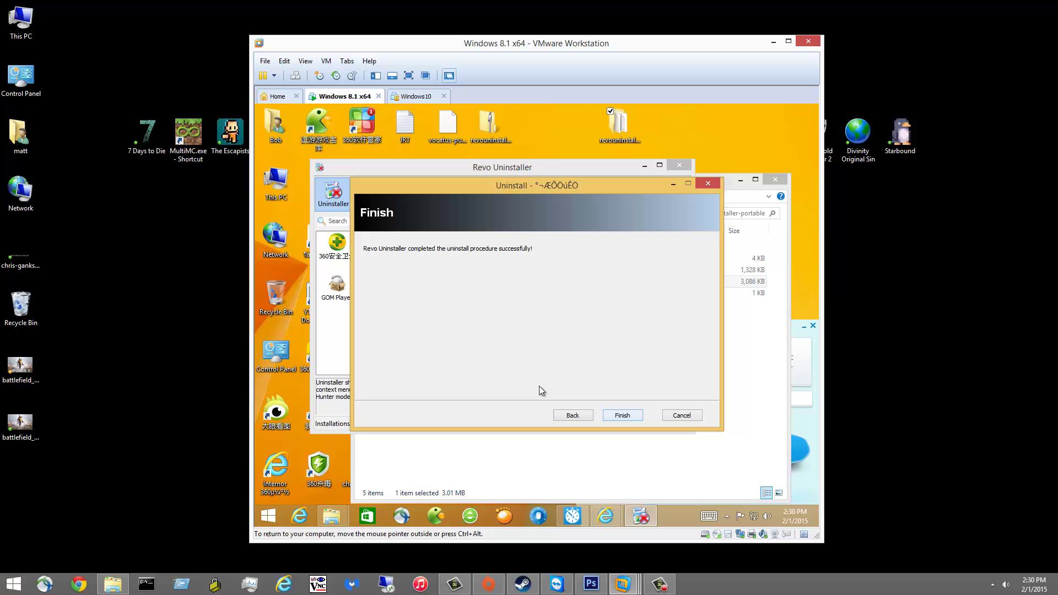
- Uninstall 360安全卫士 in Advanced mode, dismiss its junk-cleaning popup, and scan to show 470 leftover registry items
left_click(628, 418)
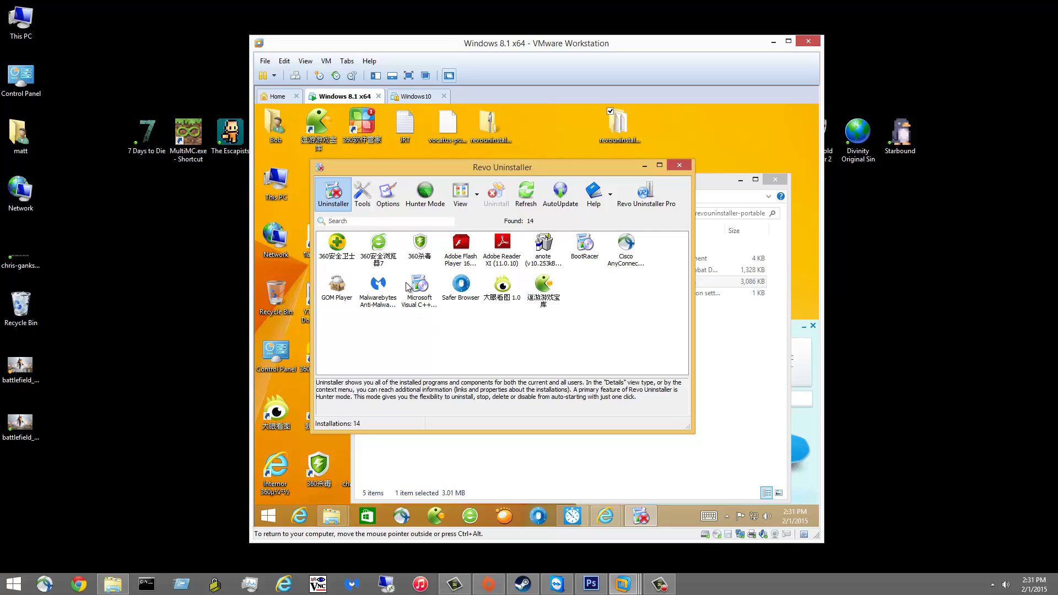
left_click(388, 259)
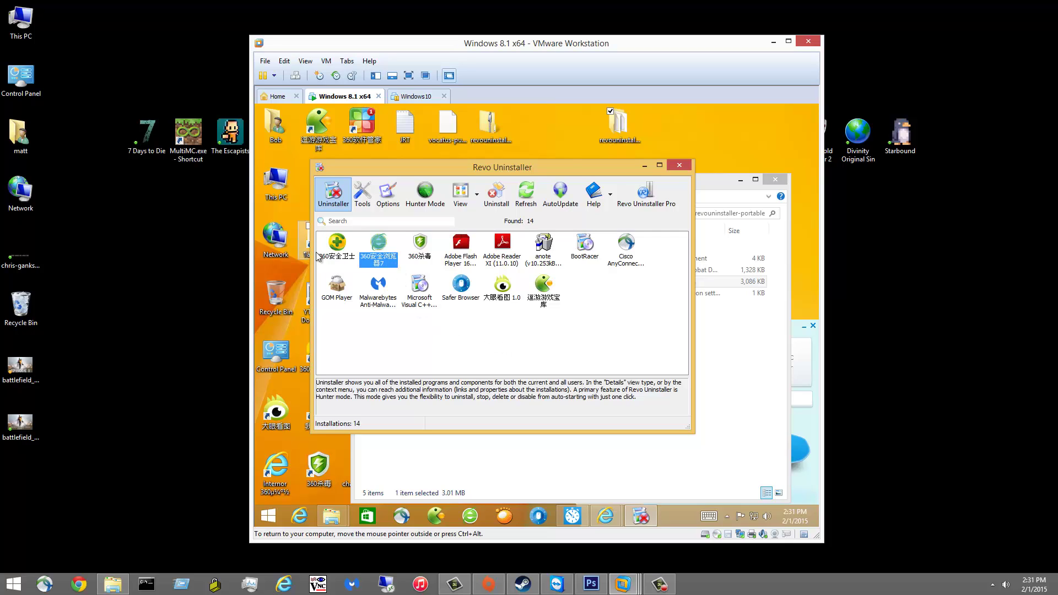
left_click(339, 241)
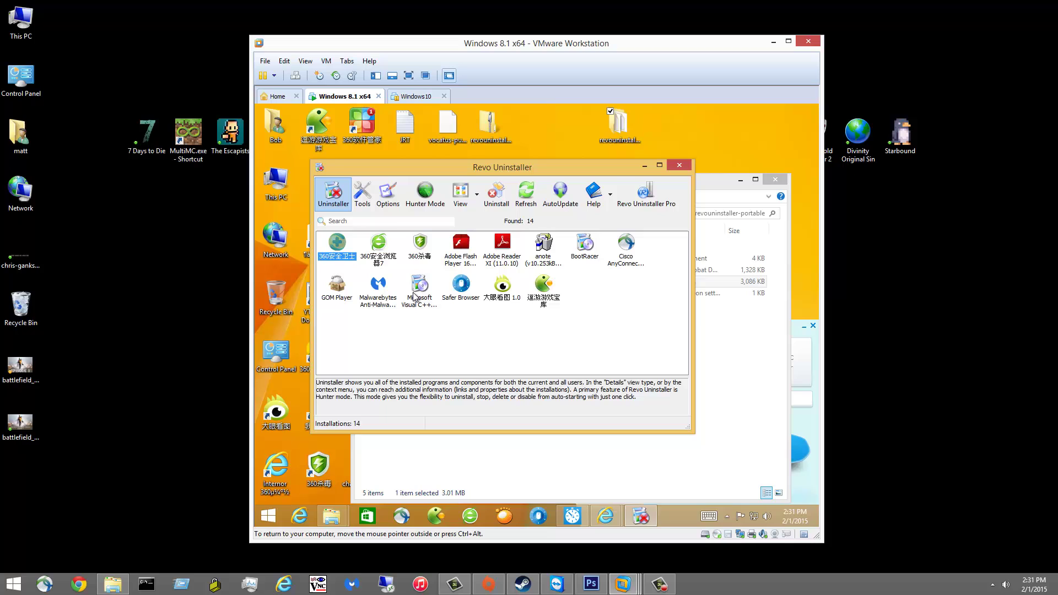
left_click(496, 193)
left_click(529, 331)
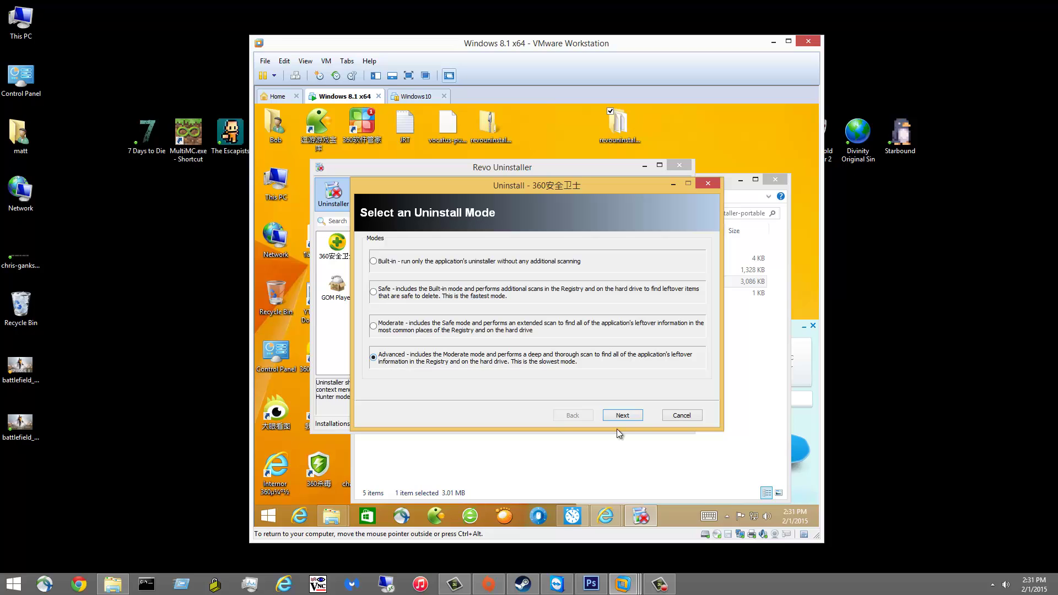
left_click(622, 415)
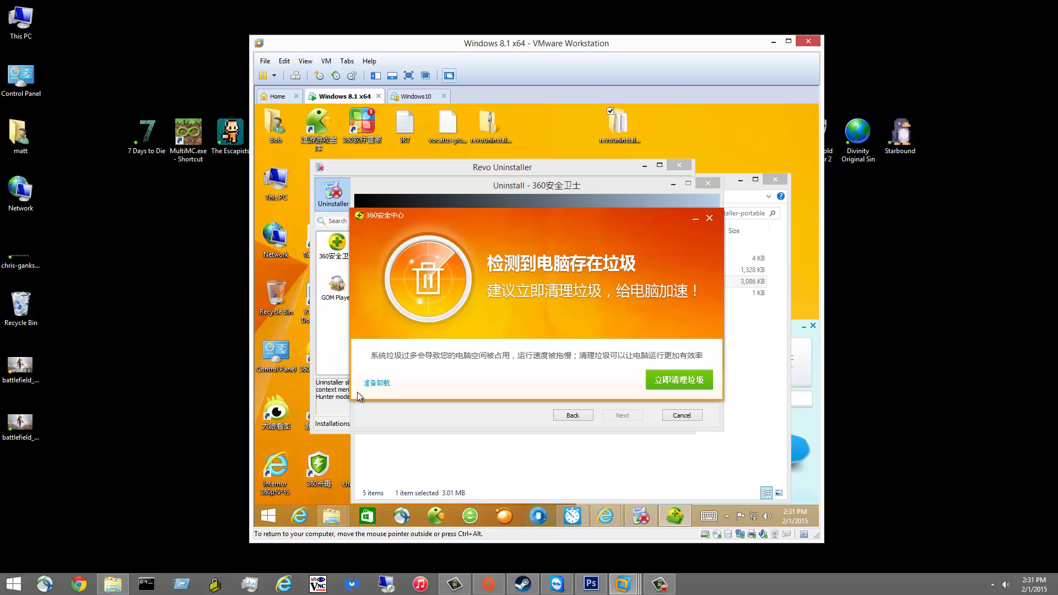
left_click(709, 218)
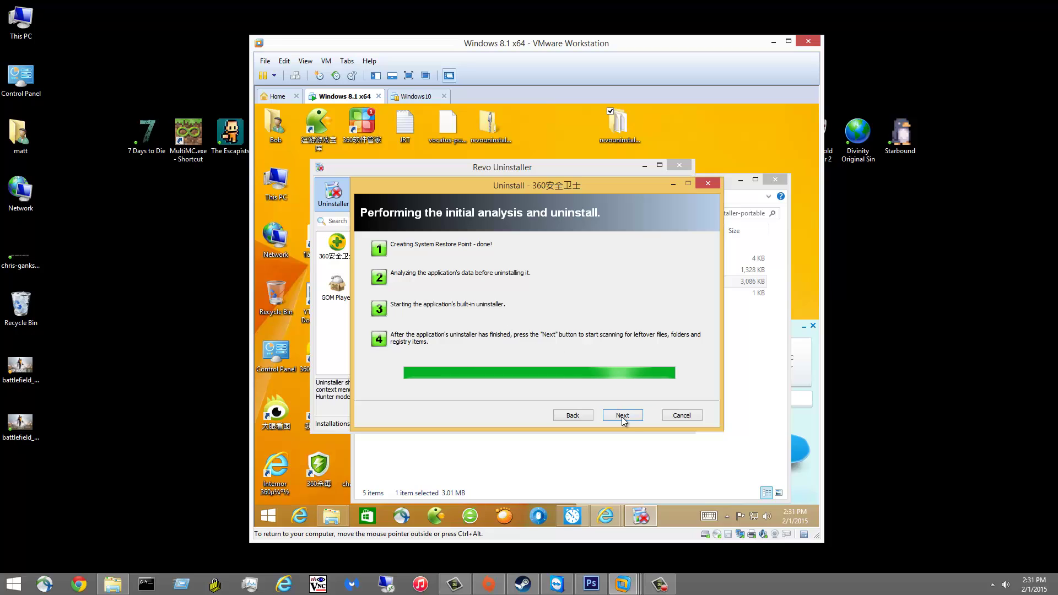
left_click(622, 416)
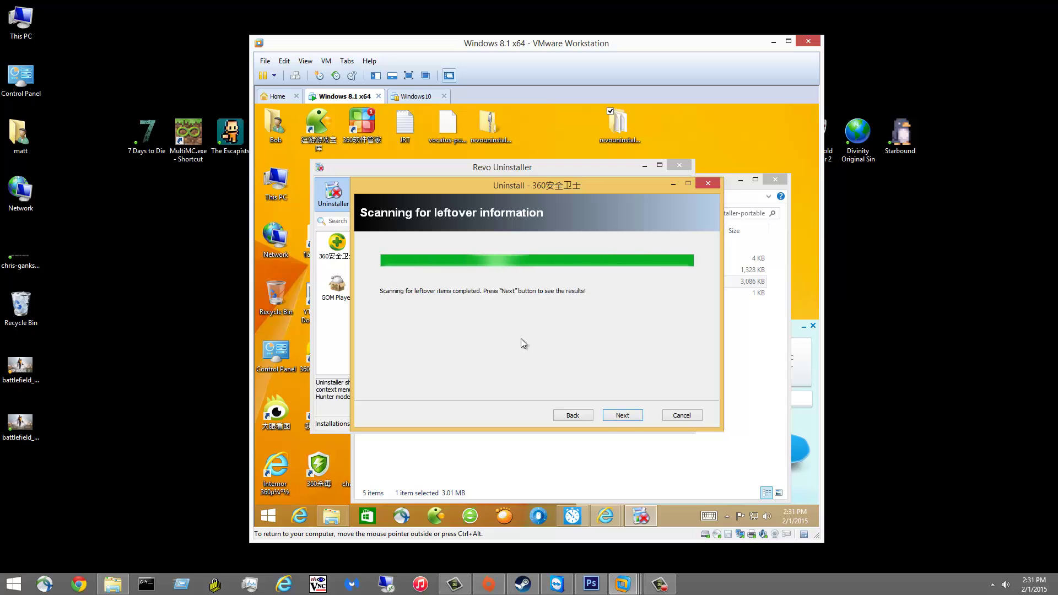
left_click(622, 415)
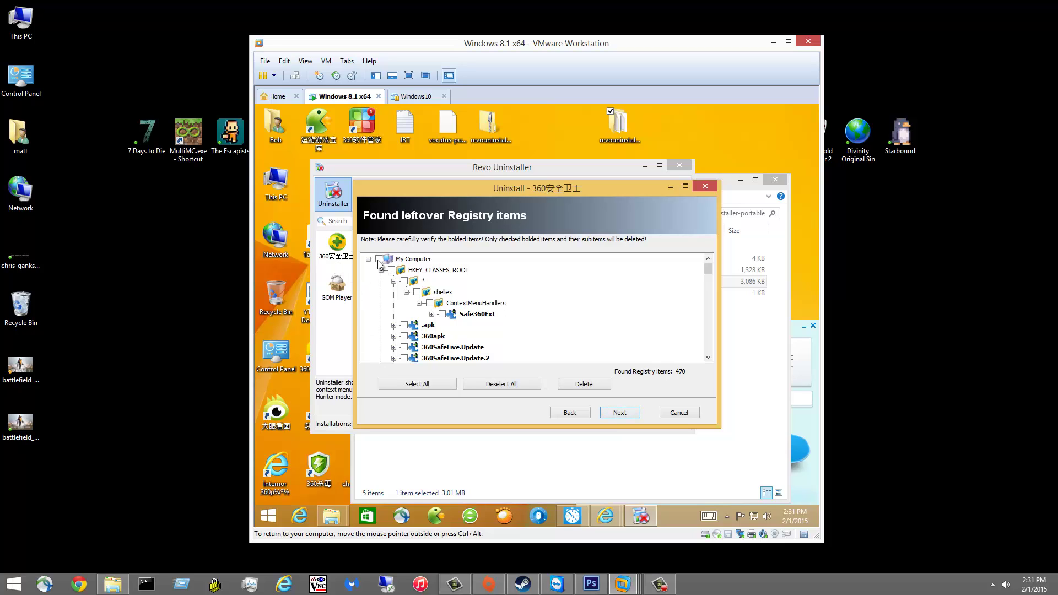
- Check all 470 leftover registry items under My Computer and delete them
left_click(379, 259)
left_click(584, 385)
left_click(575, 334)
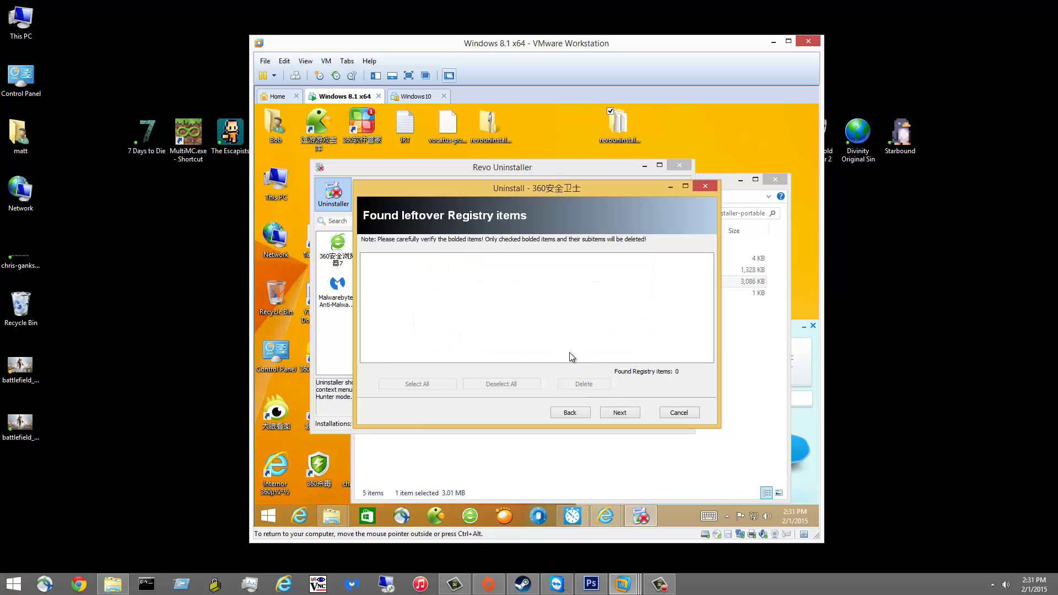
- Select all of 360安全卫士's leftover files and folders, delete them, and finish the wizard
left_click(627, 412)
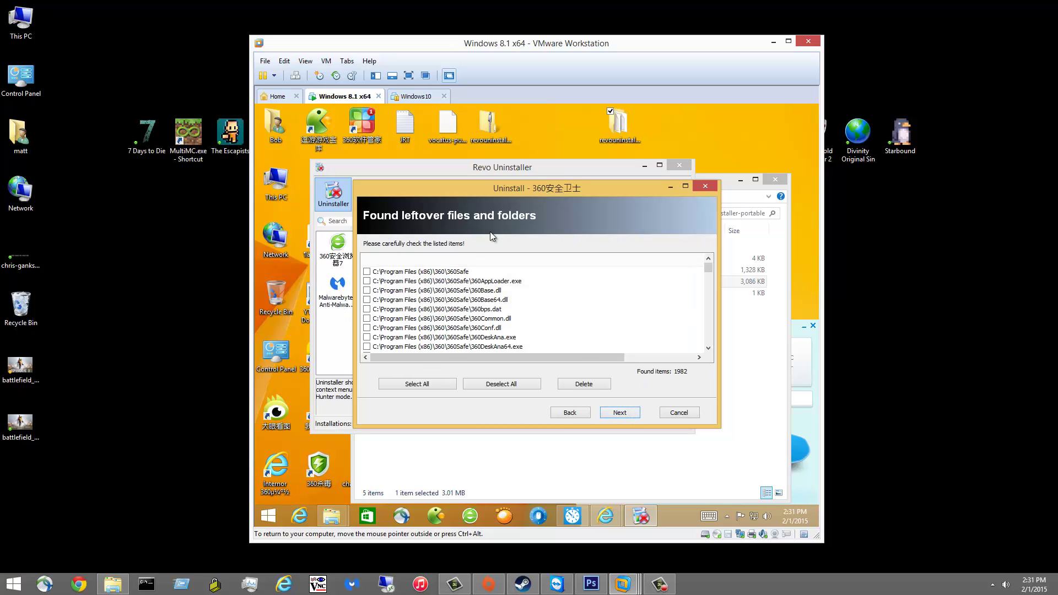
left_click(435, 382)
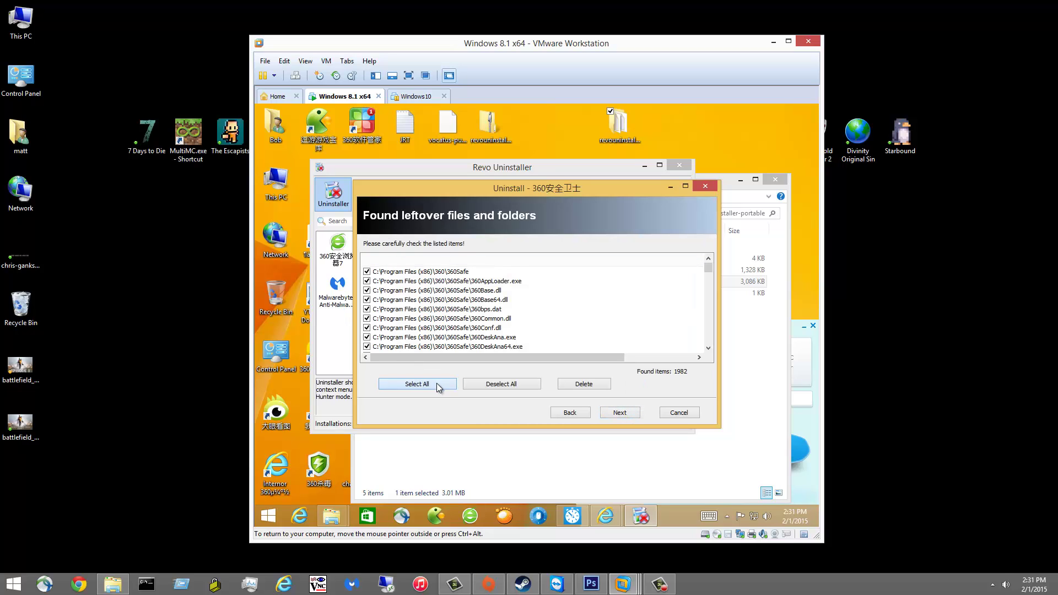
left_click(589, 384)
left_click(590, 338)
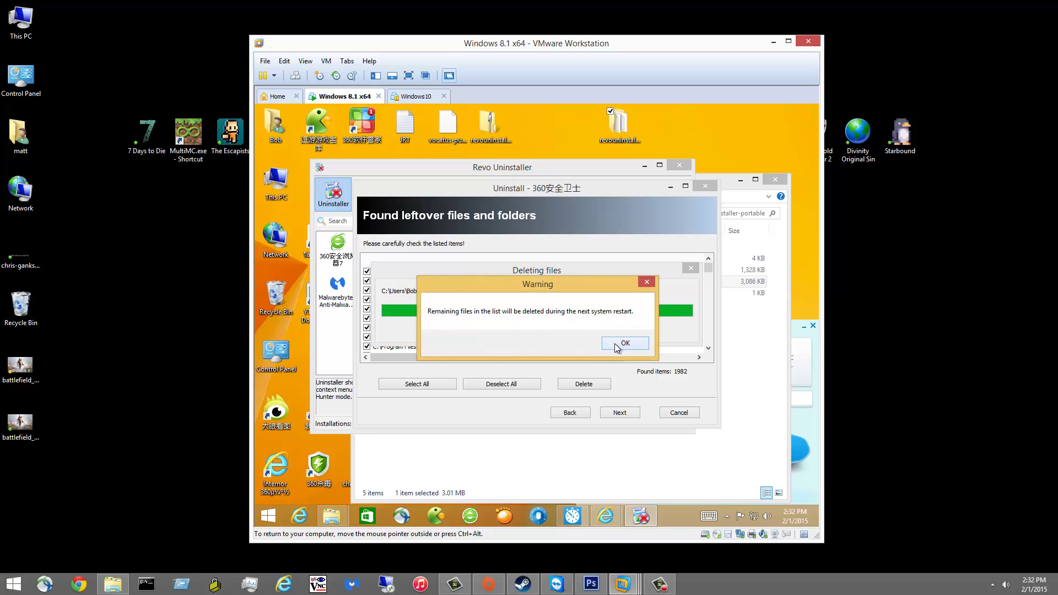
left_click(614, 342)
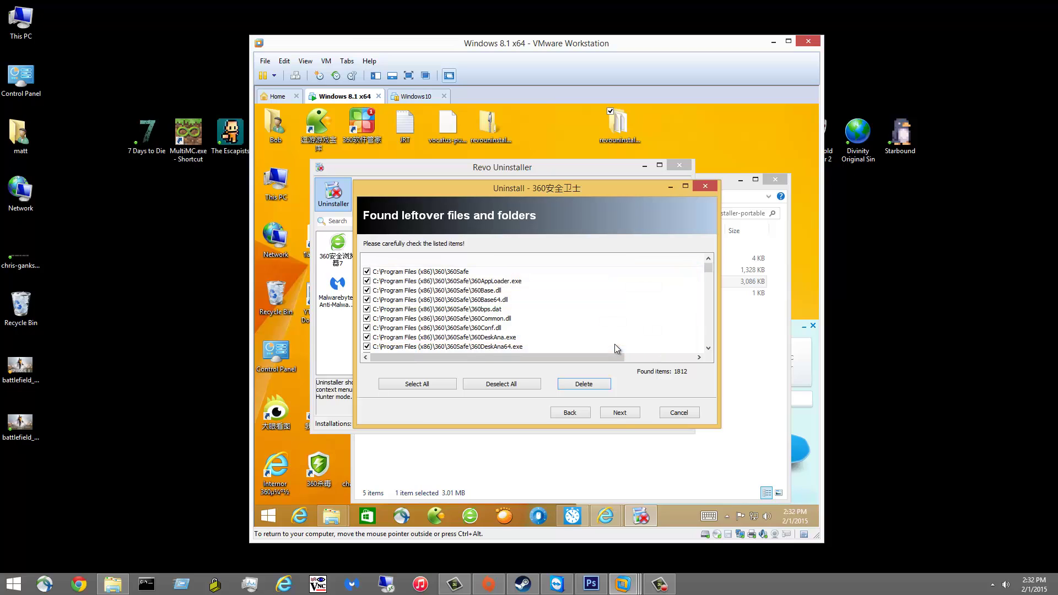
left_click(620, 414)
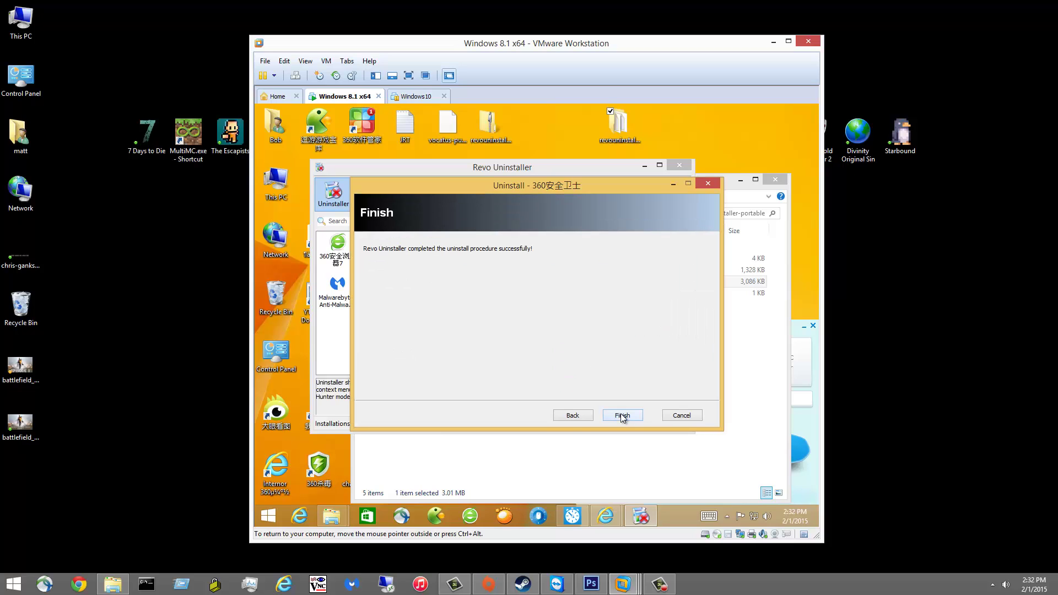
left_click(621, 413)
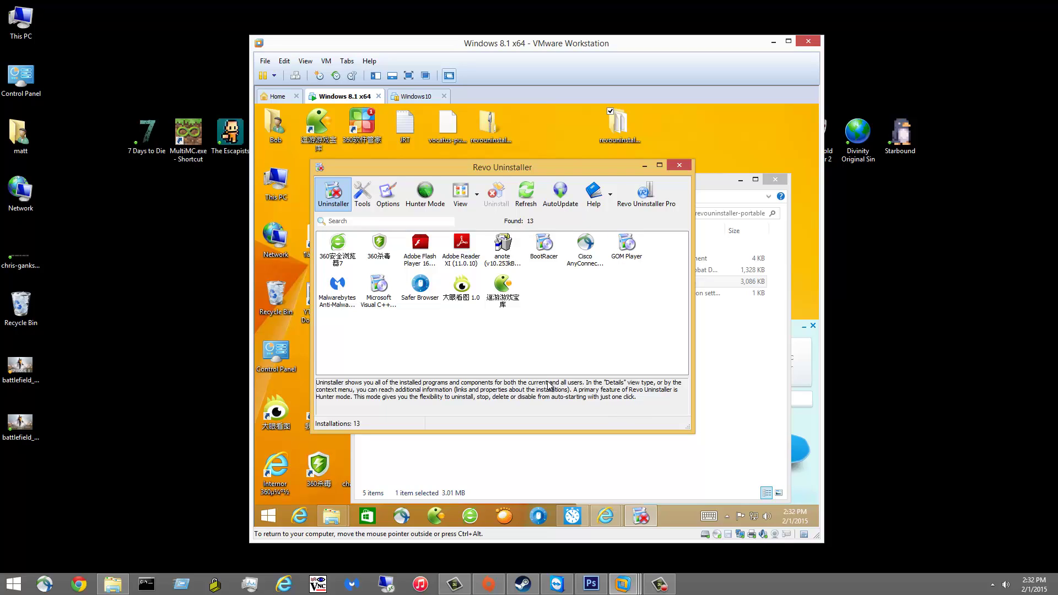
- Uninstall 360安全浏览器7 in Advanced mode, close its own popup, and scan for leftovers
left_click(348, 251)
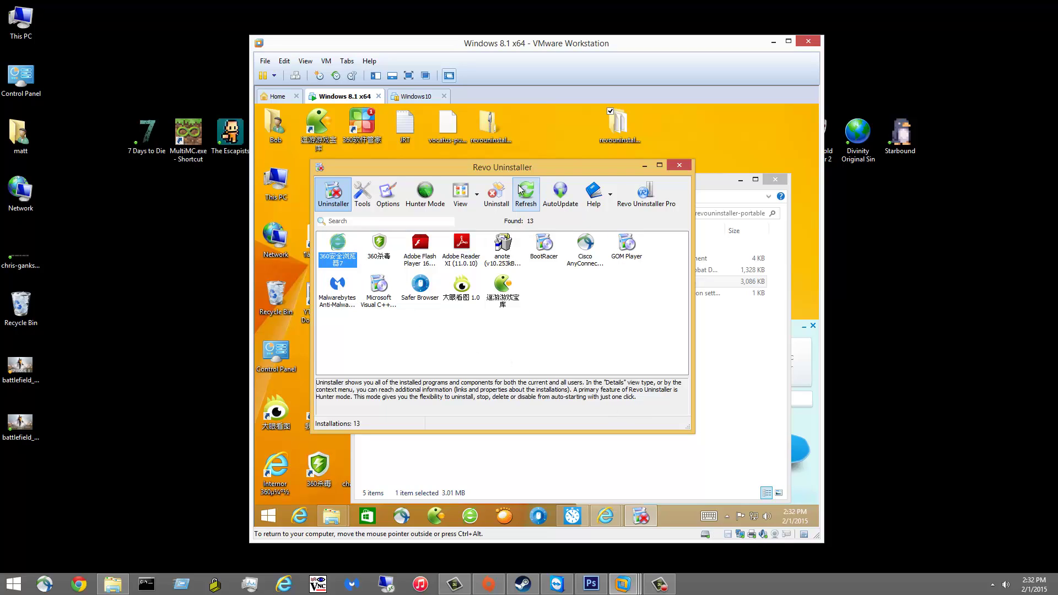
left_click(496, 193)
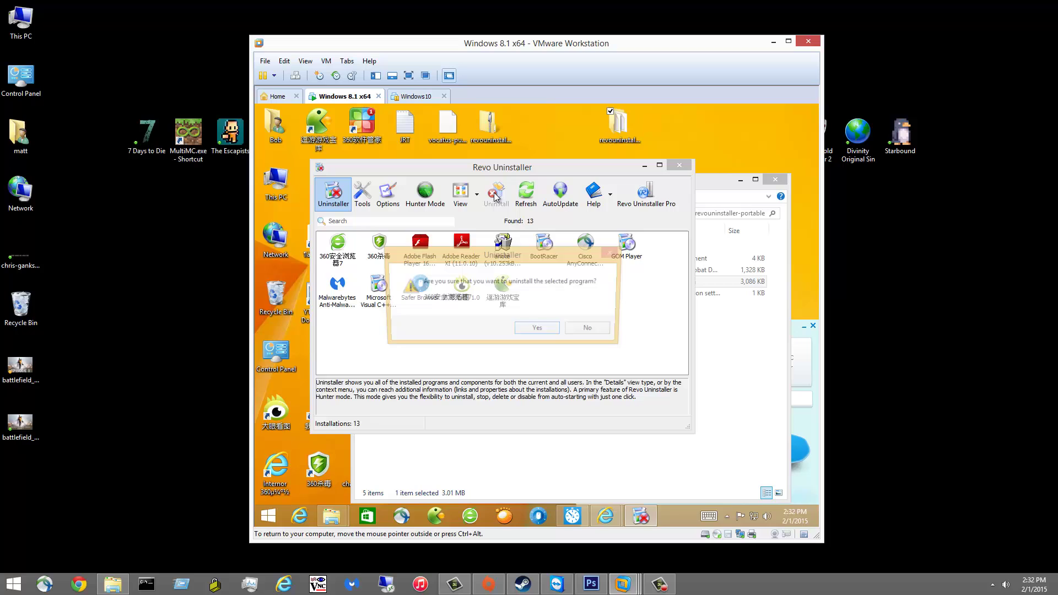
left_click(539, 329)
left_click(399, 357)
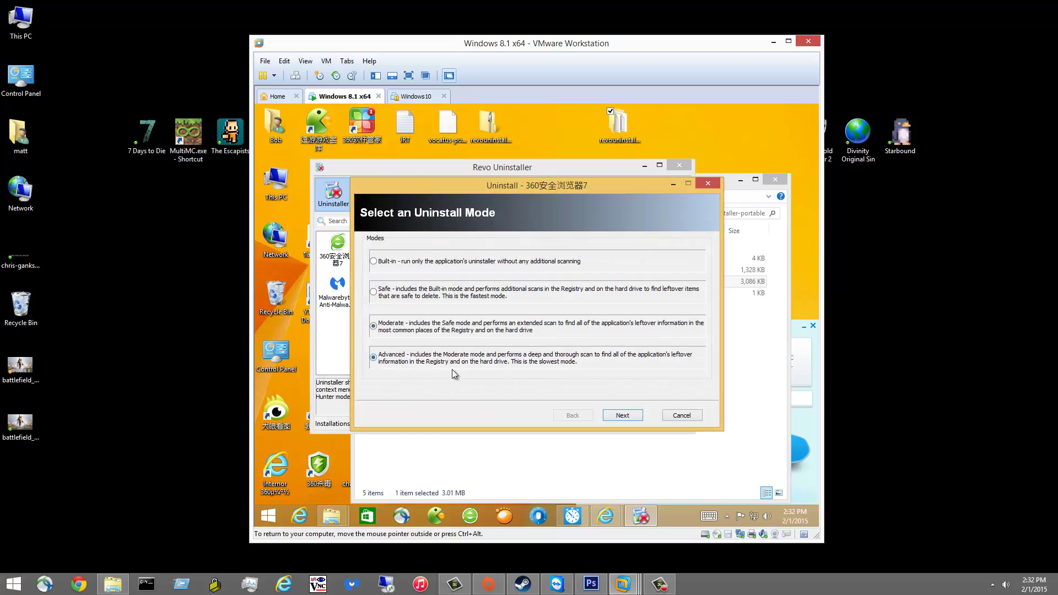
left_click(631, 416)
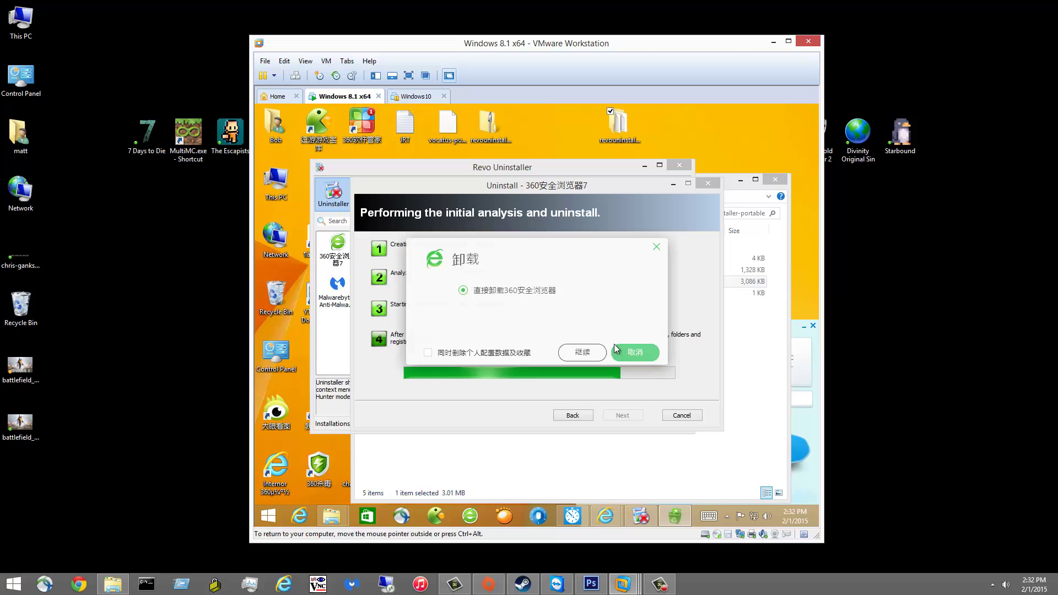
left_click(657, 246)
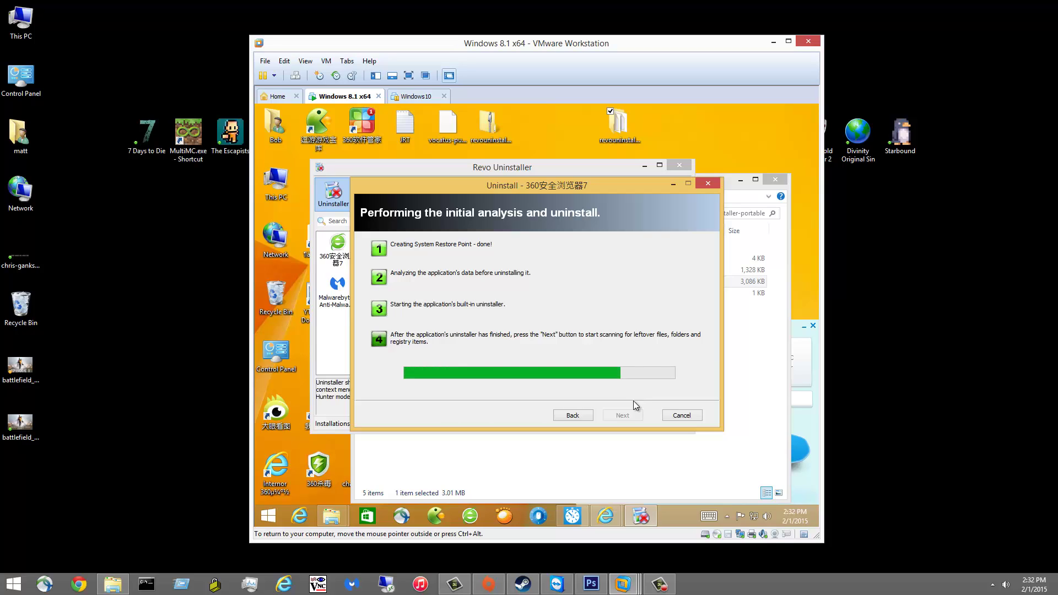
left_click(630, 415)
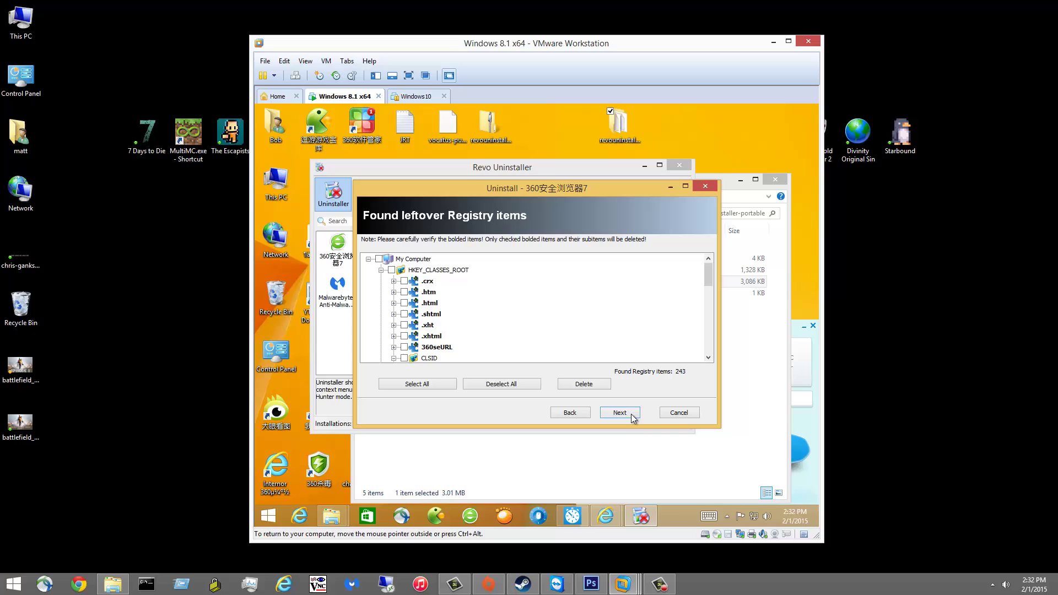
- Delete the 243 leftover registry items and 215 leftover files, then finish the wizard
left_click(378, 259)
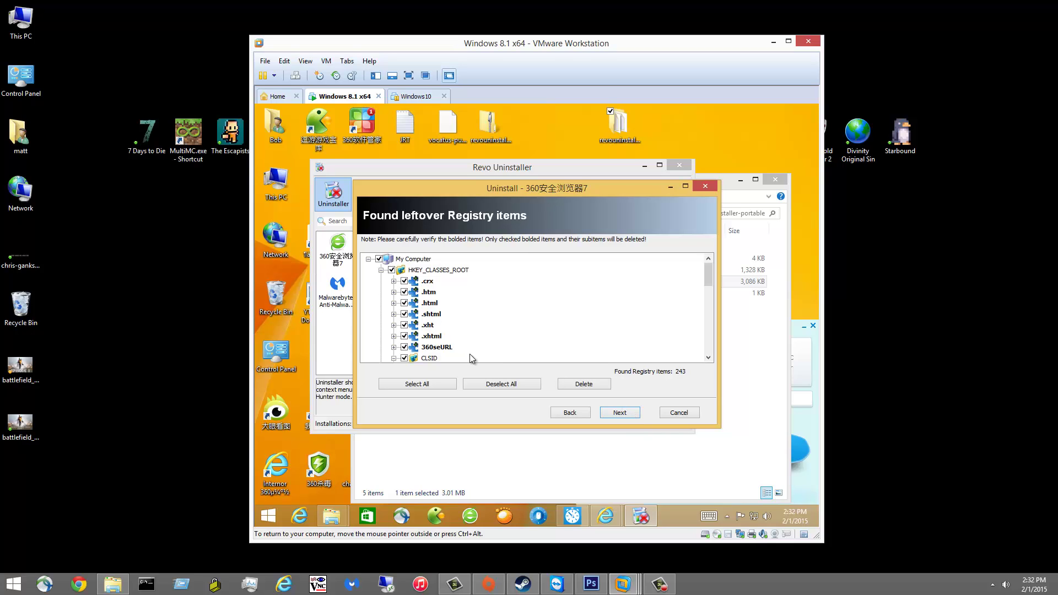
left_click(573, 383)
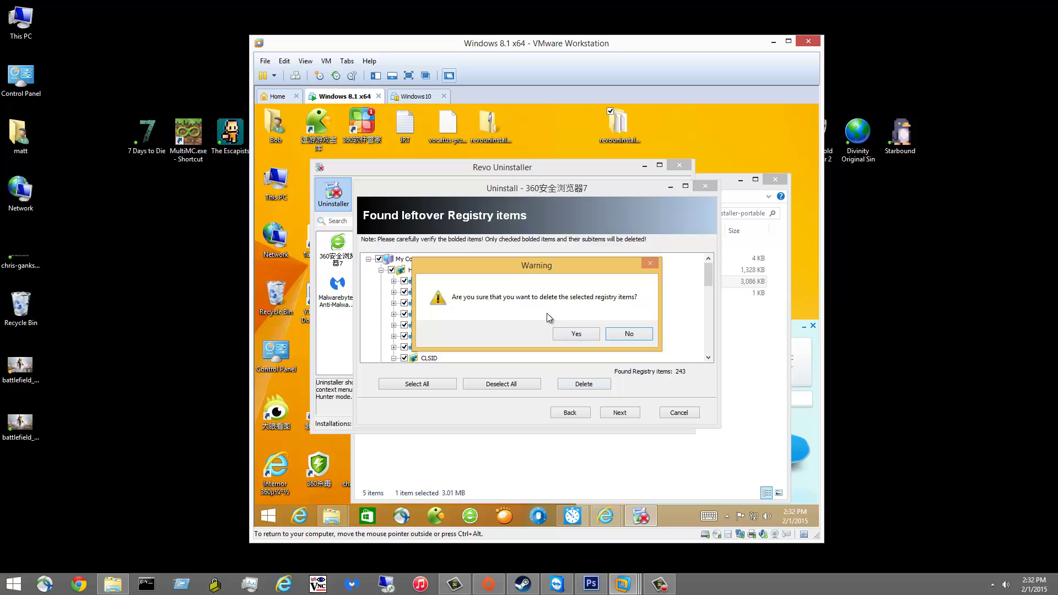
left_click(573, 331)
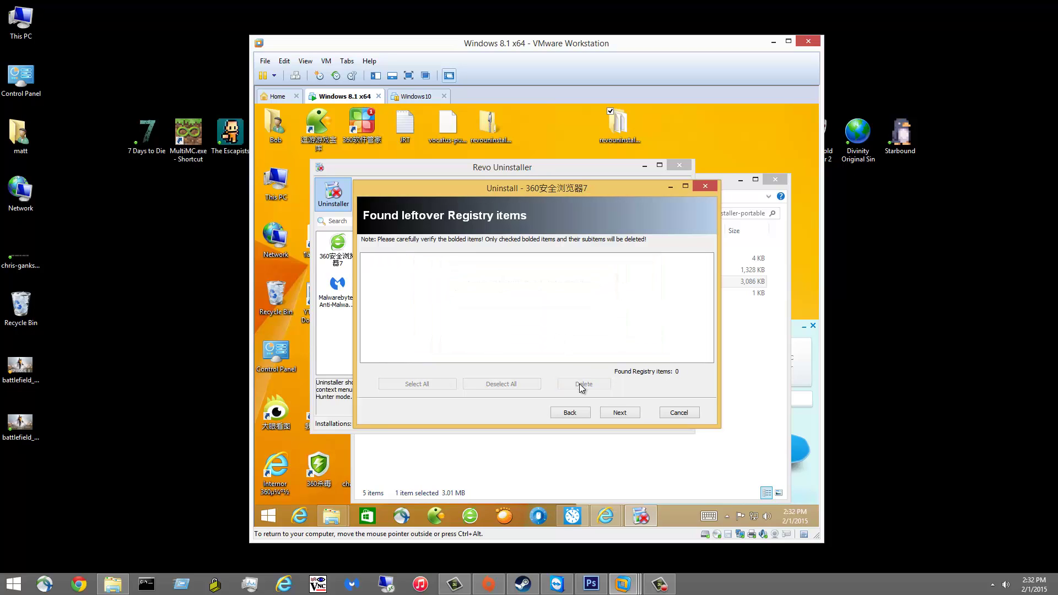
left_click(636, 417)
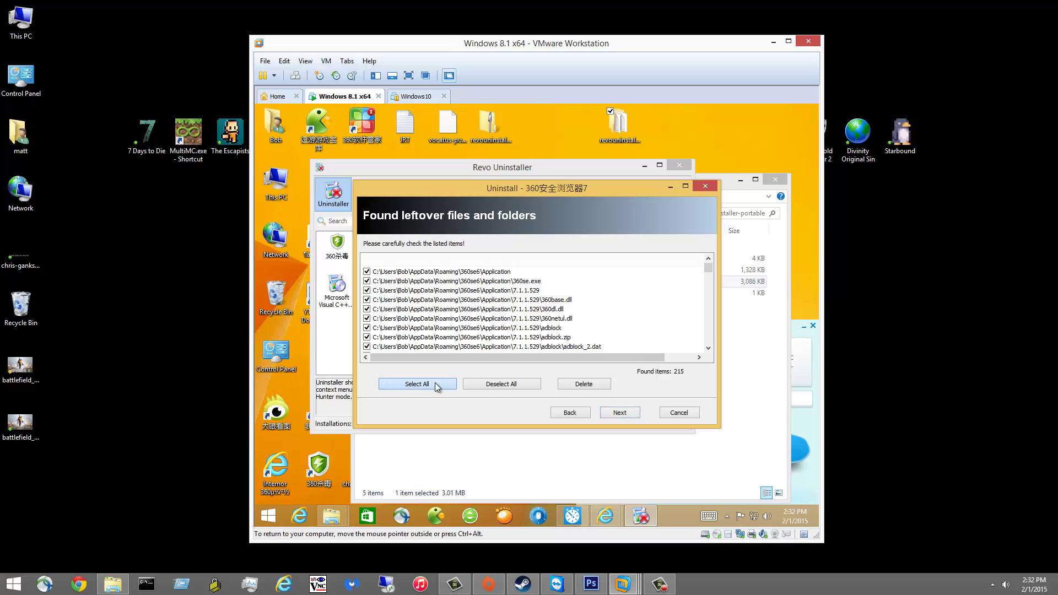
left_click(597, 384)
left_click(595, 333)
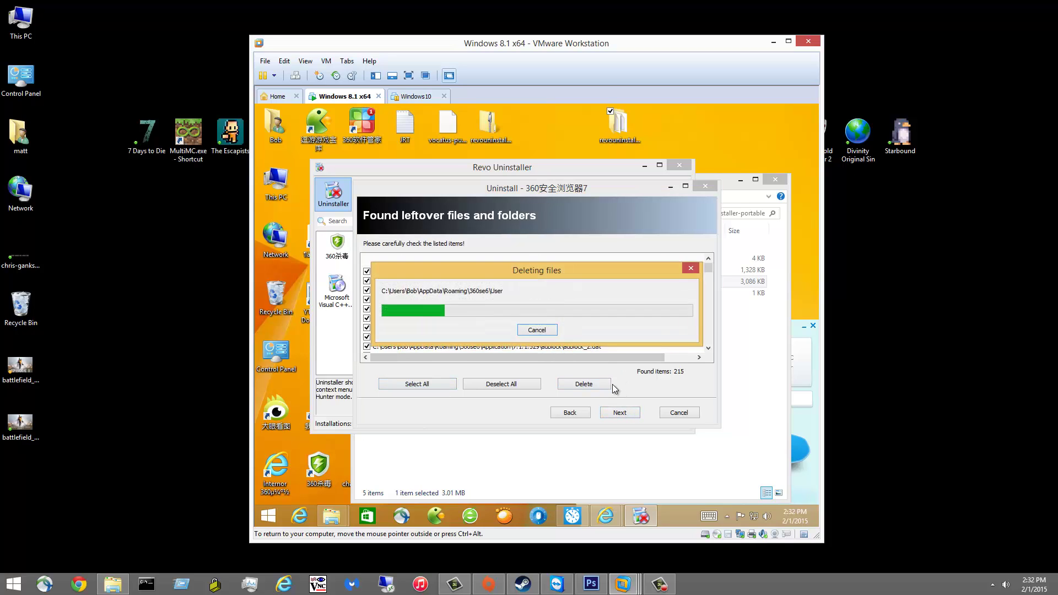
left_click(617, 411)
left_click(619, 413)
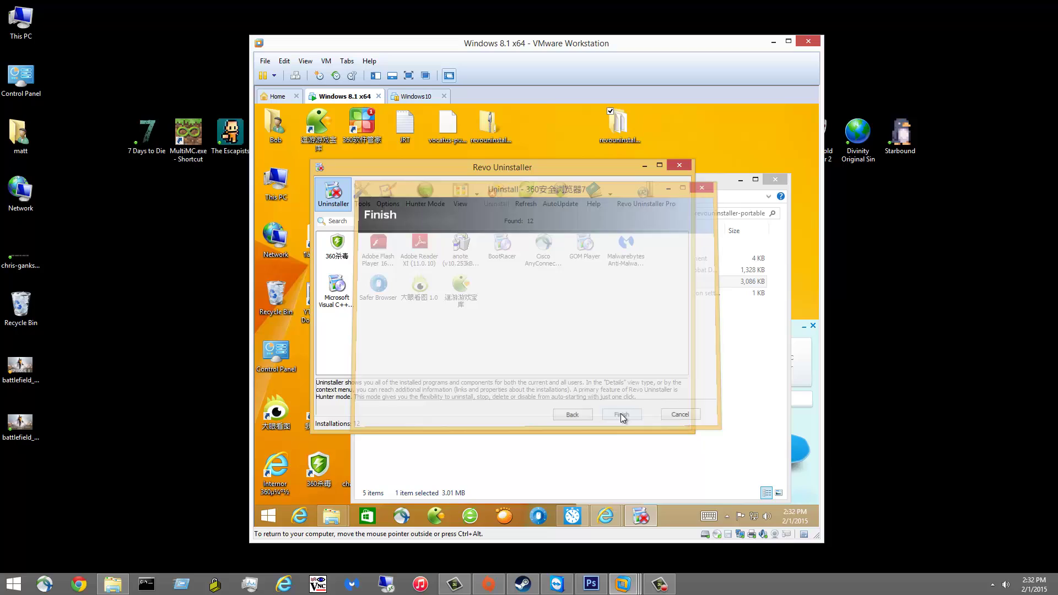
- Uninstall 360杀毒, close its own uninstall popup, and scan for its leftover registry items
left_click(338, 244)
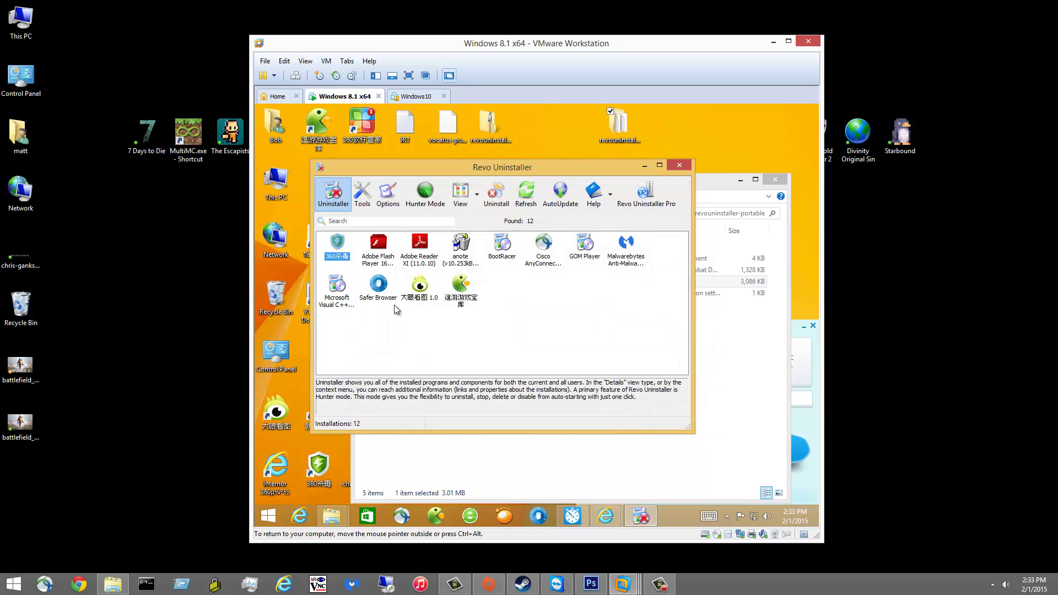
left_click(496, 194)
left_click(538, 330)
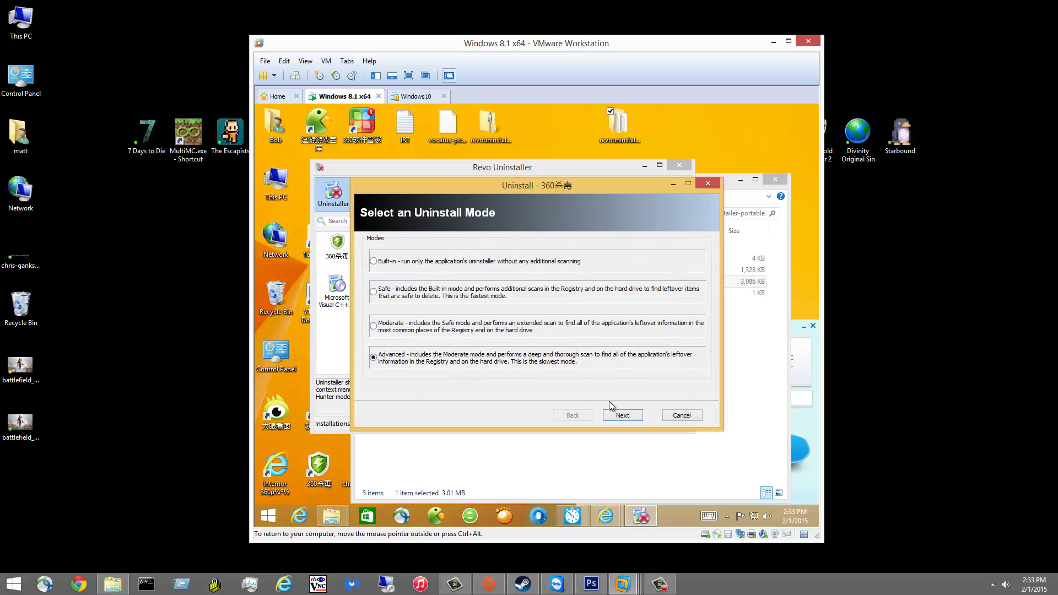
left_click(617, 420)
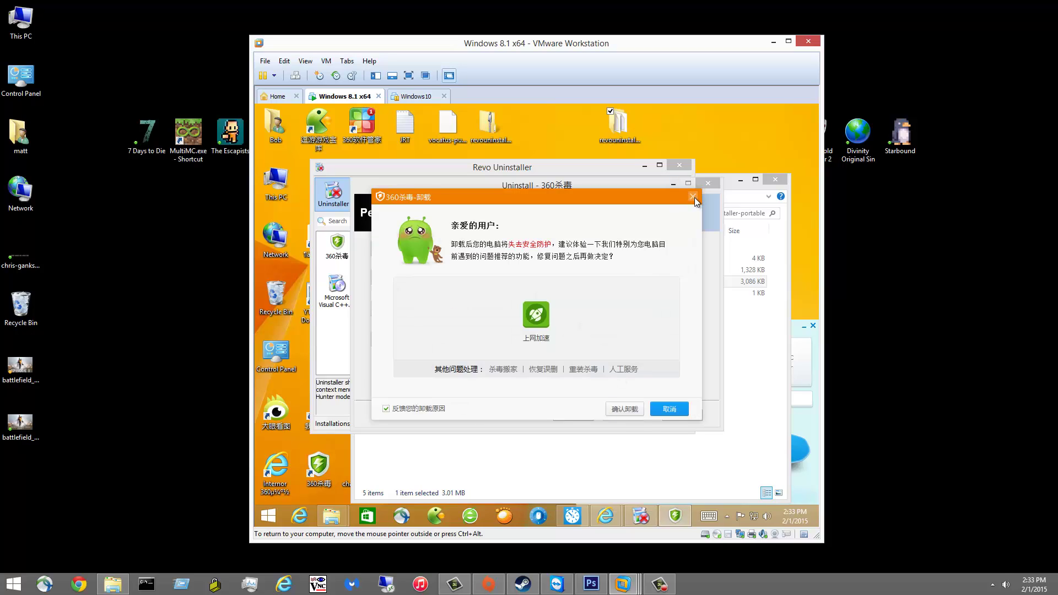
left_click(694, 197)
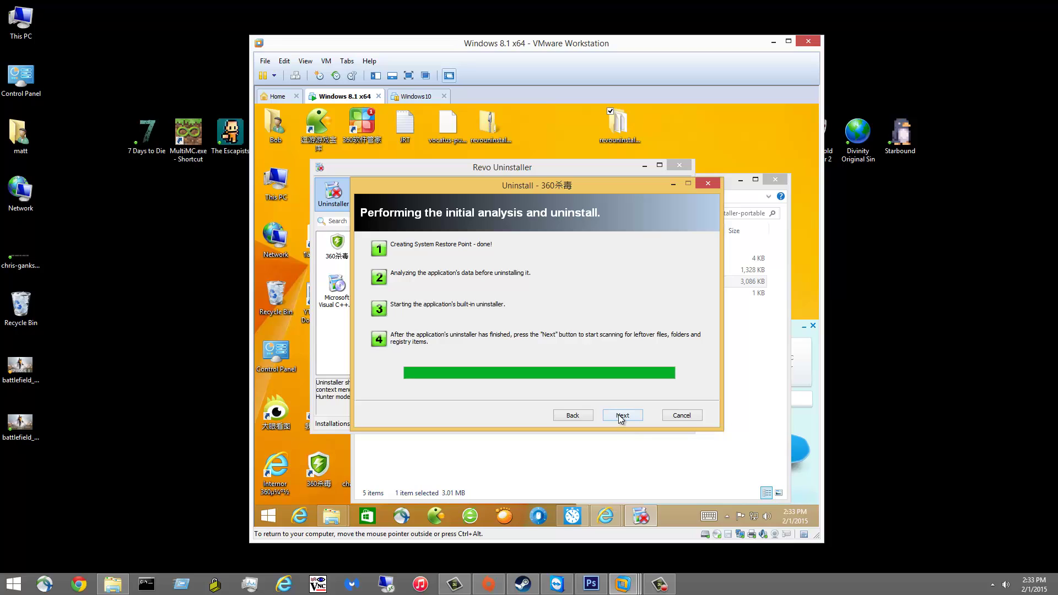
left_click(620, 417)
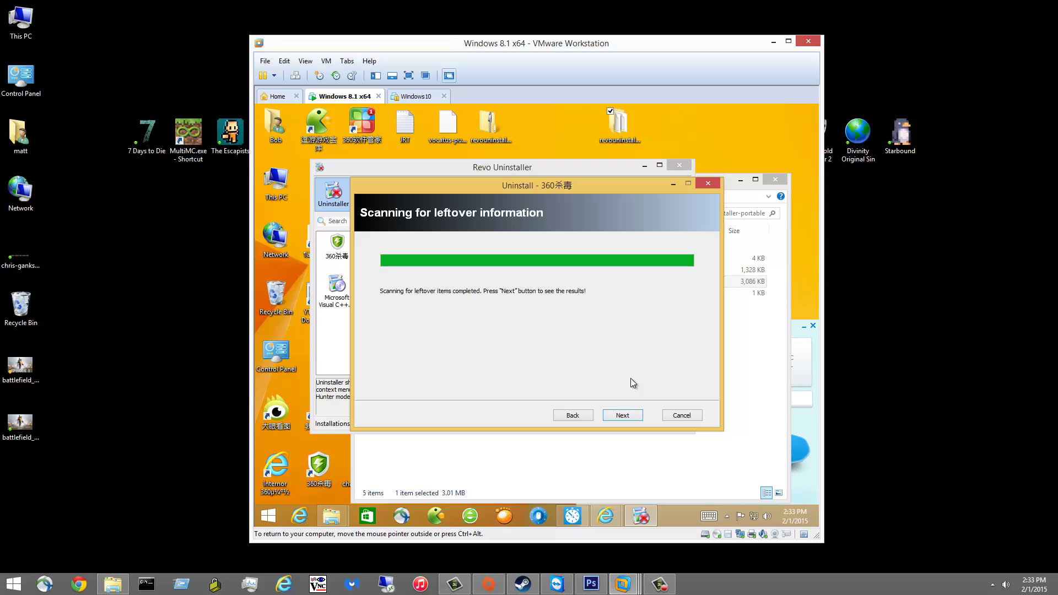
left_click(606, 414)
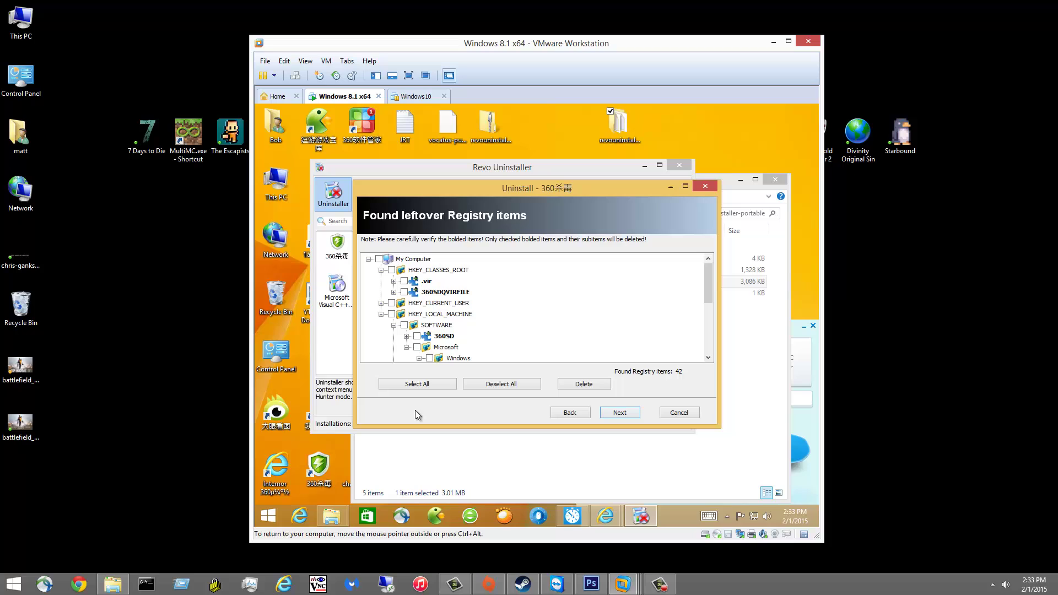
- Delete all leftover registry entries, skip deleting leftover files, and finish the wizard
left_click(420, 384)
left_click(583, 384)
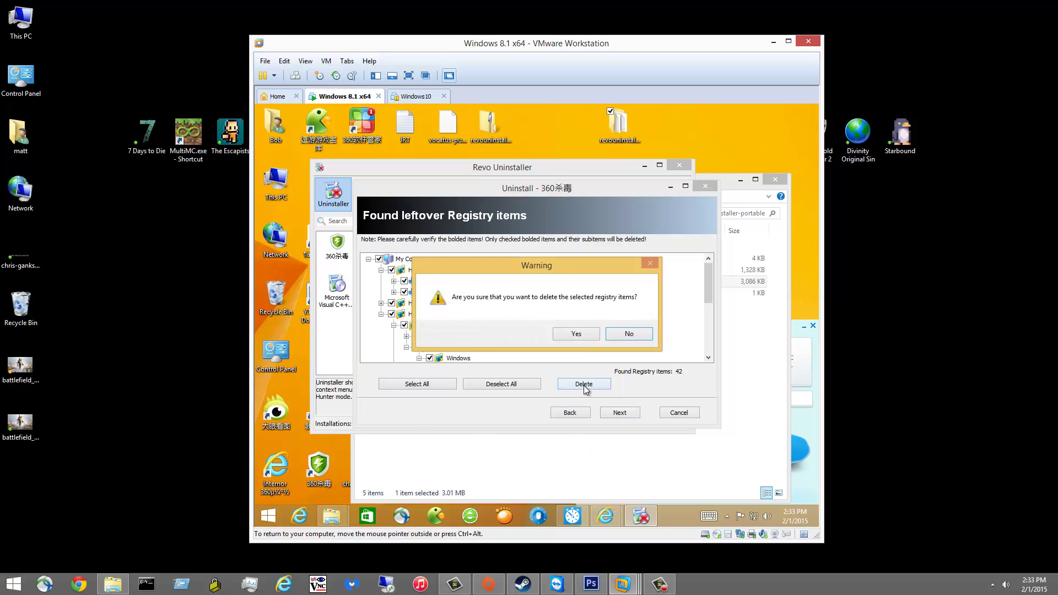
left_click(577, 336)
left_click(621, 410)
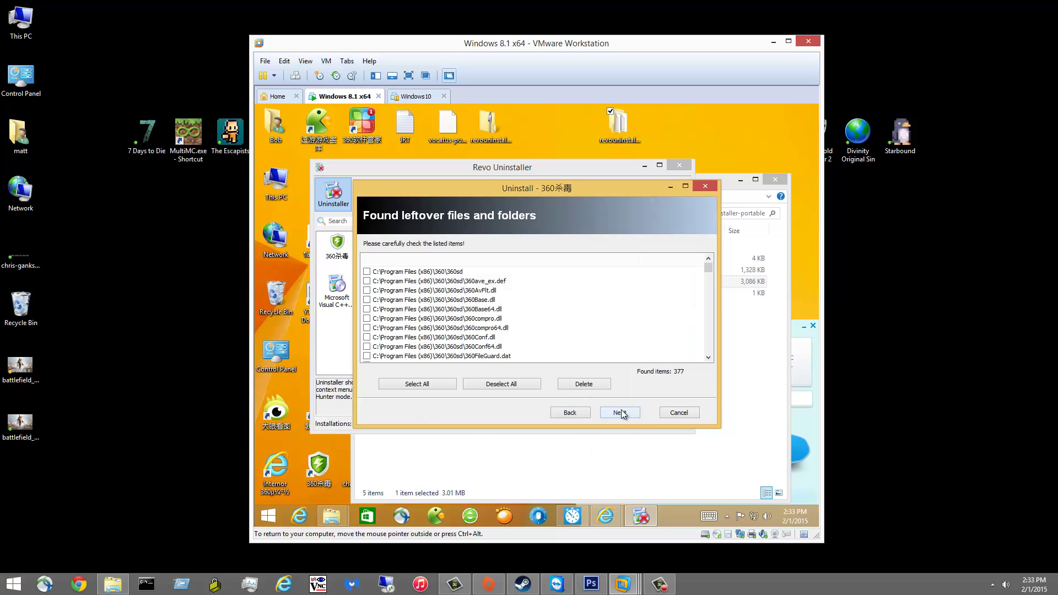
left_click(408, 382)
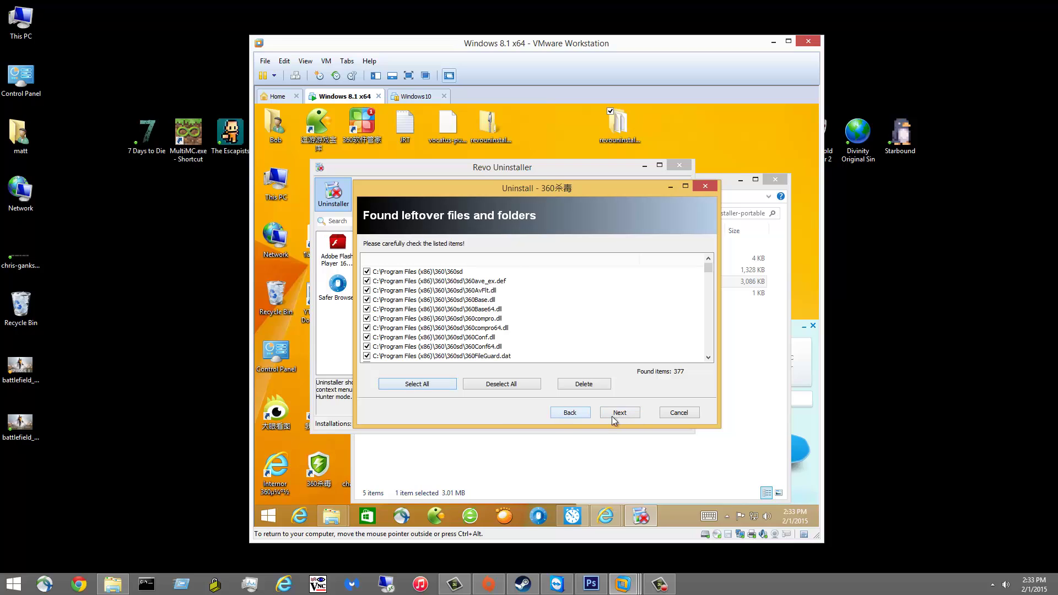
left_click(620, 412)
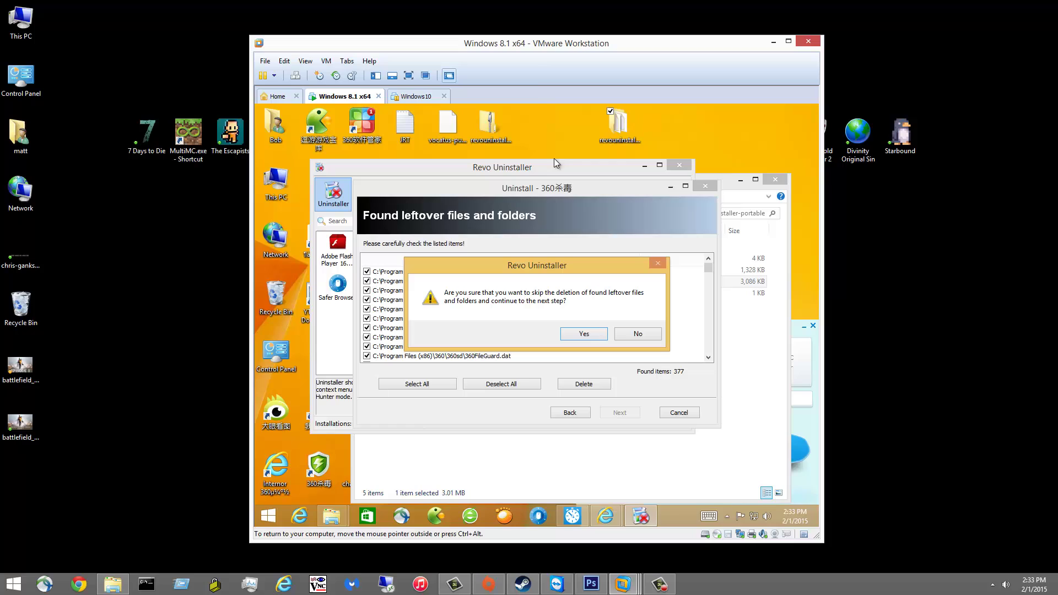
left_click(581, 340)
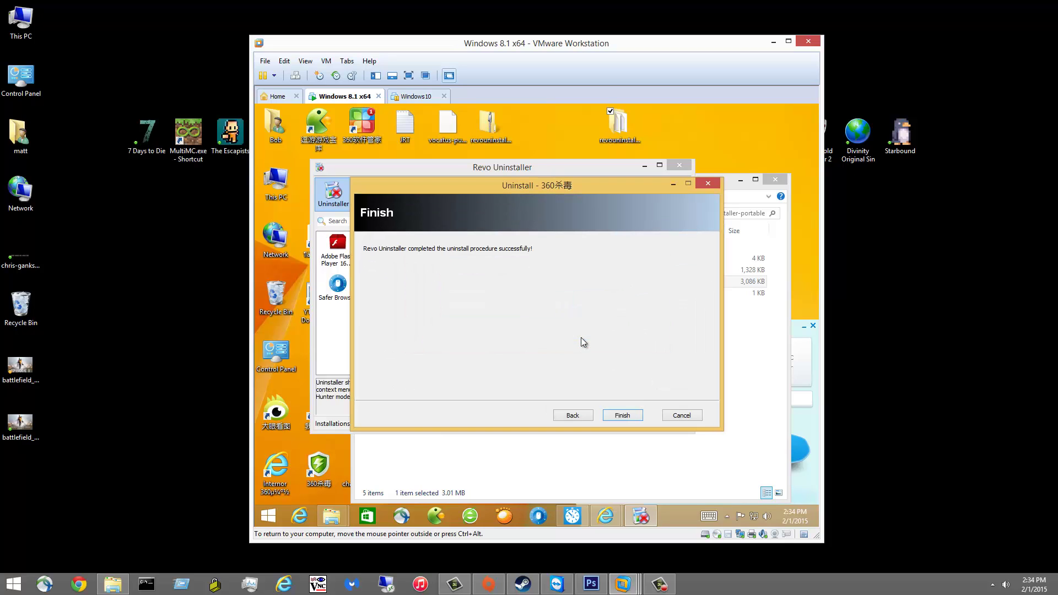
left_click(623, 415)
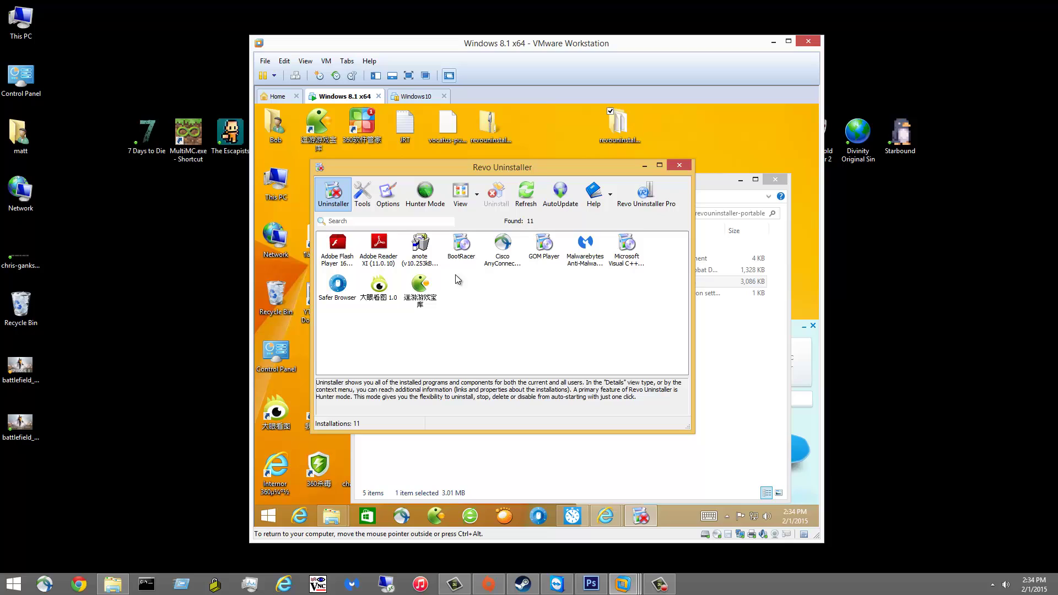
- Uninstall anote in Moderate mode, running its own uninstaller with the default location to completion
left_click(422, 252)
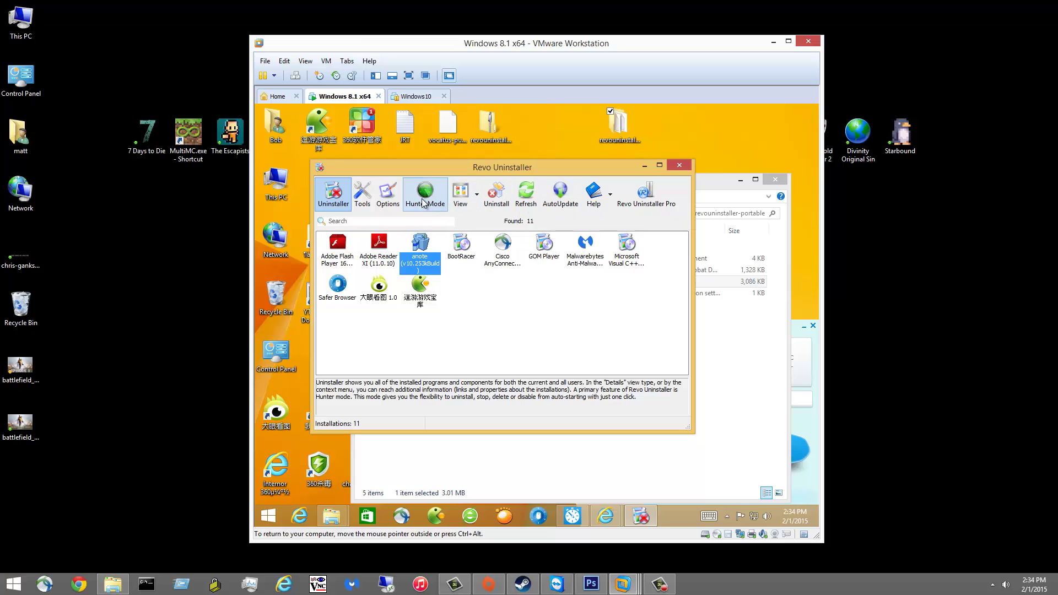
left_click(495, 194)
left_click(537, 329)
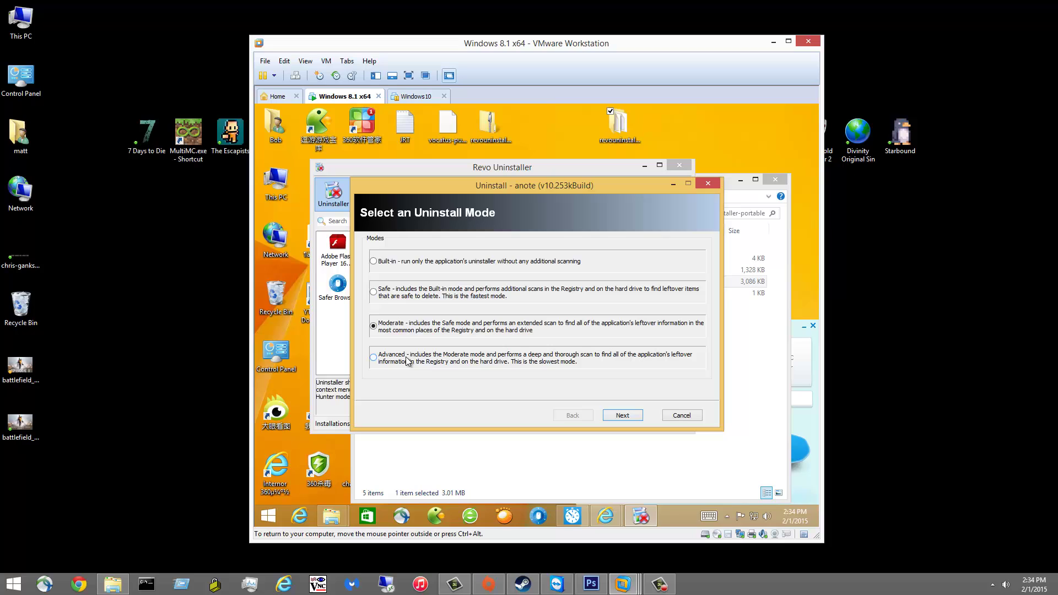
left_click(620, 415)
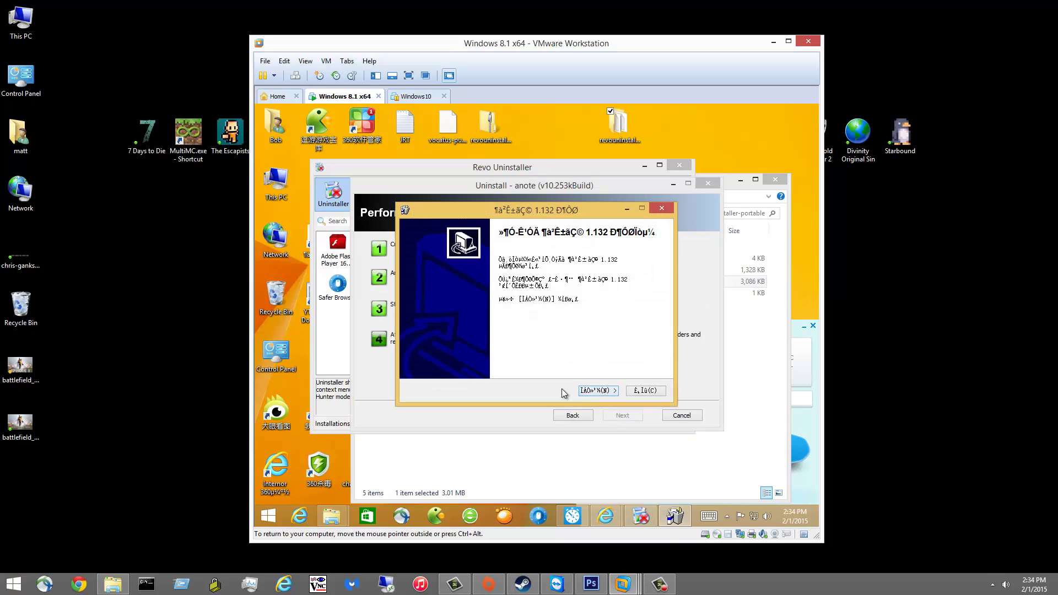
left_click(587, 392)
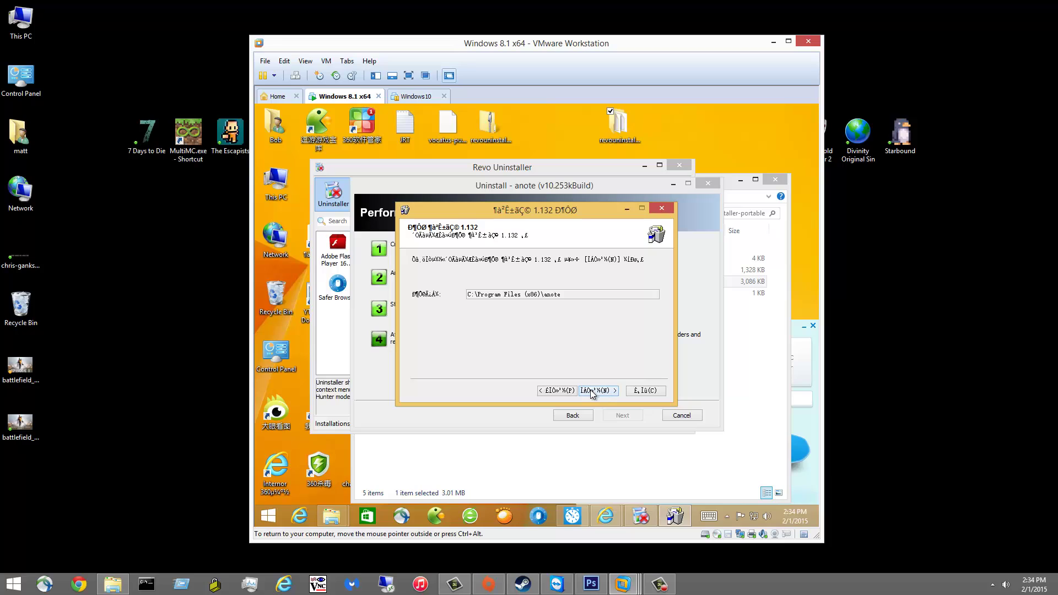
left_click(595, 392)
left_click(596, 391)
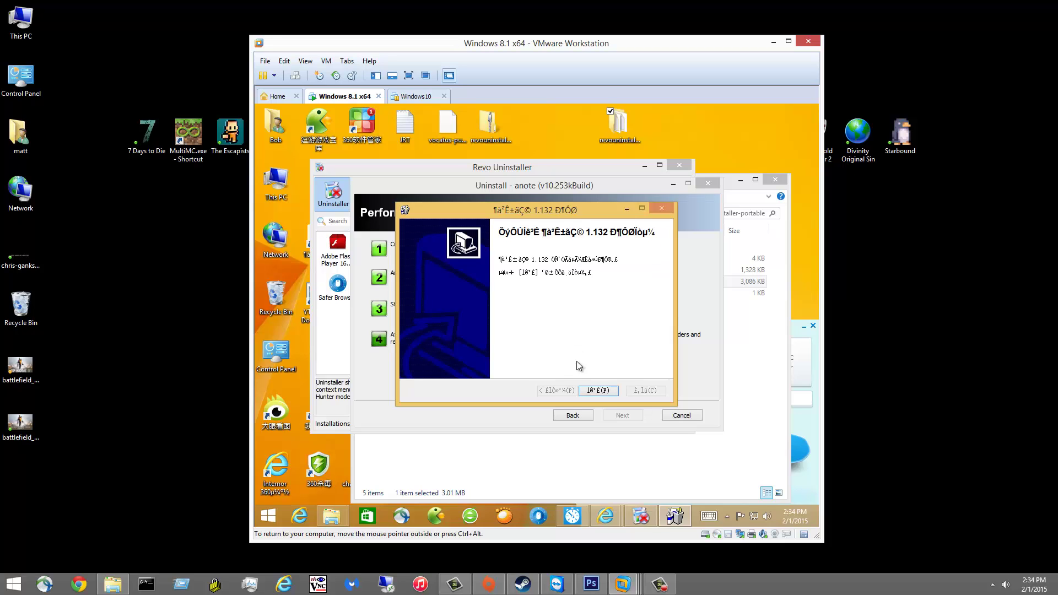
left_click(598, 390)
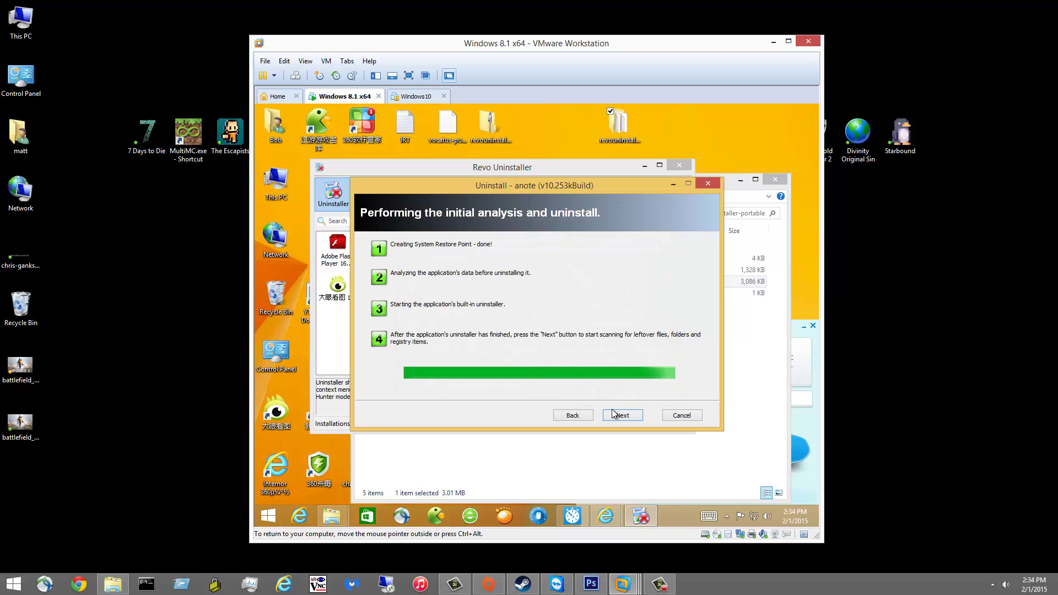
- Scan for anote's leftovers, finish the wizard, and check the hidden notification area icons
left_click(611, 414)
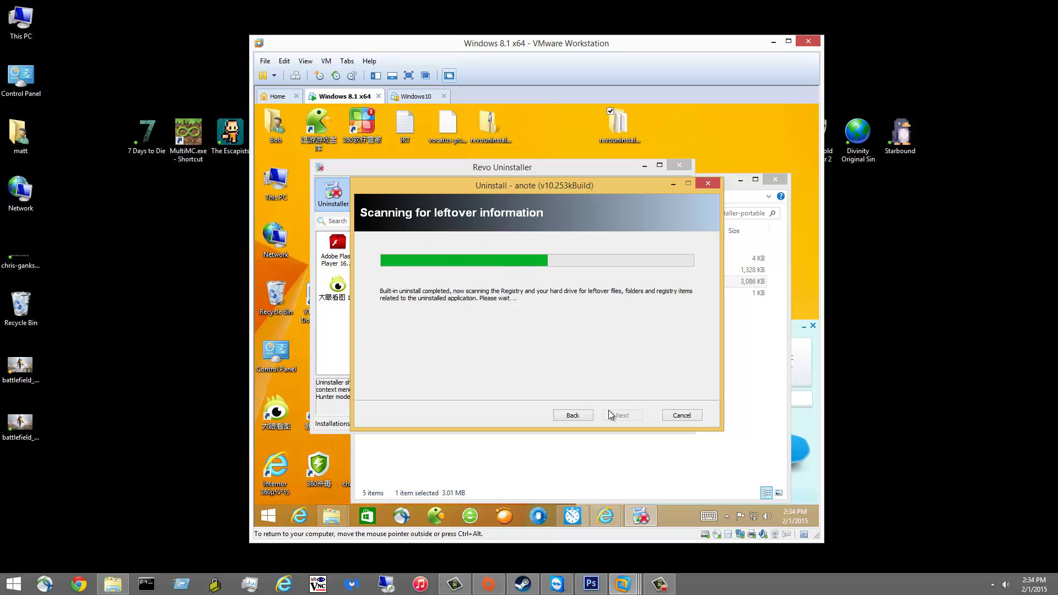
left_click(605, 417)
left_click(605, 416)
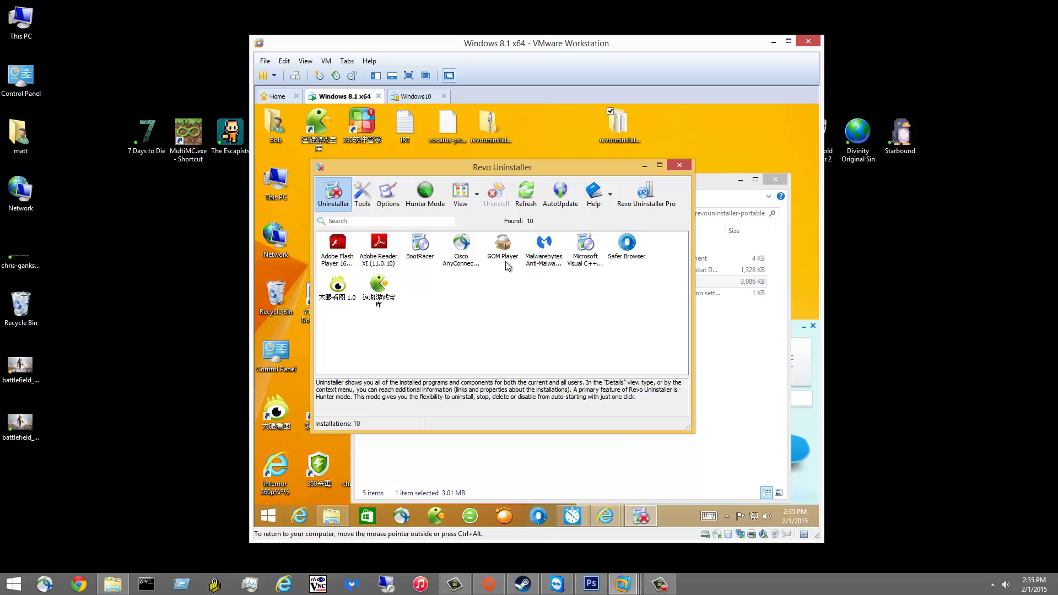
left_click(727, 517)
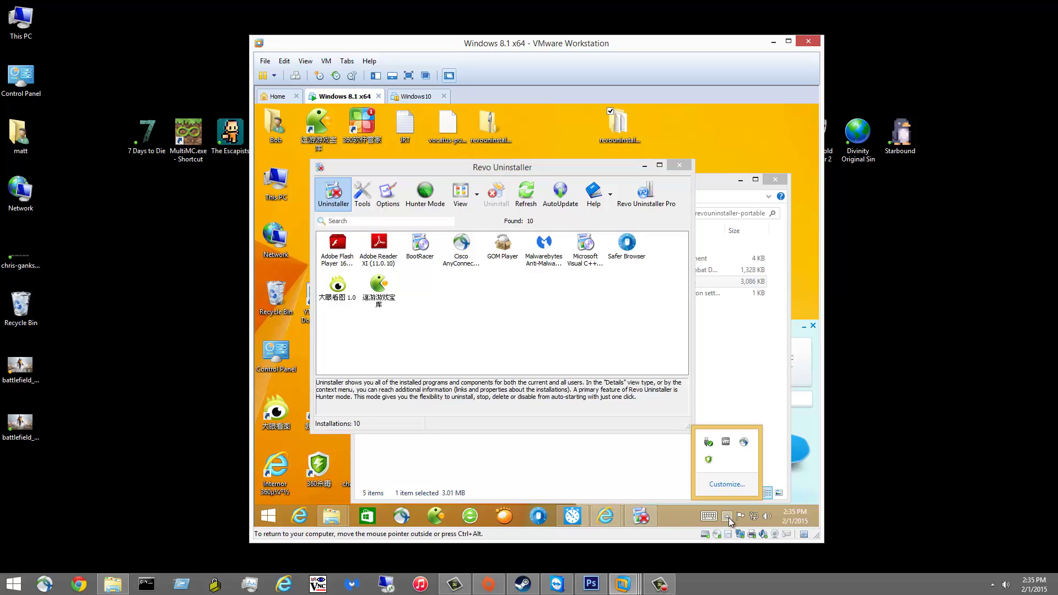
left_click(448, 335)
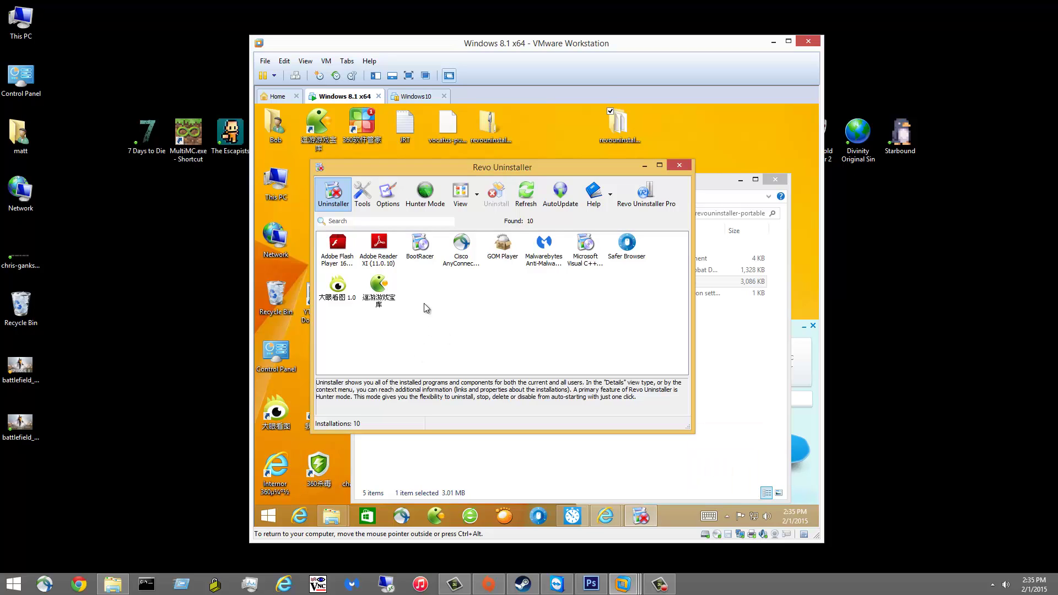
- Switch to Hunter Mode and try uninstalling a desktop program, which reports no installation package
left_click(425, 193)
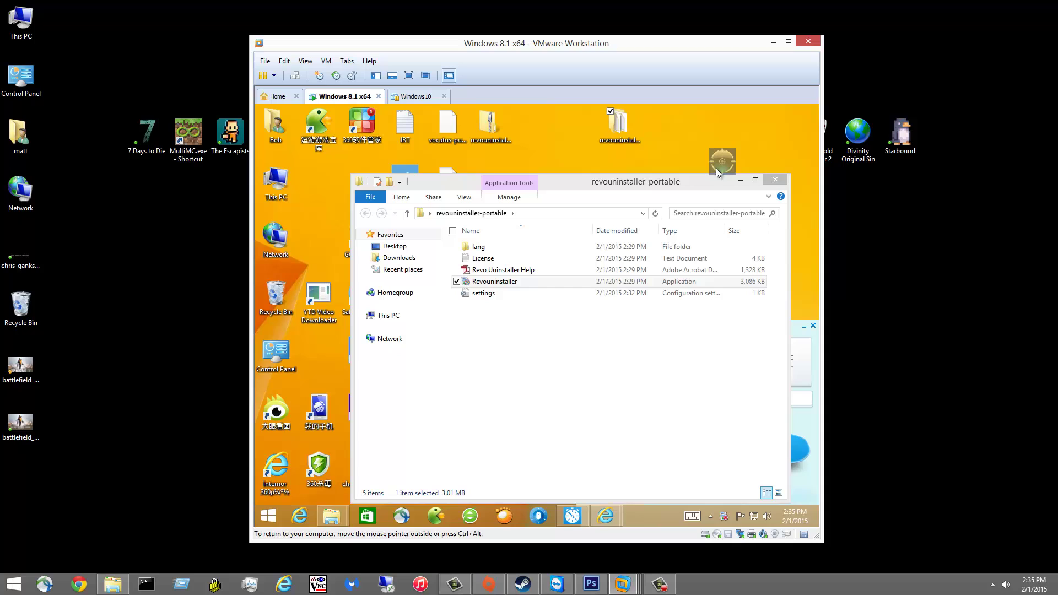
left_click_drag(717, 173, 318, 127)
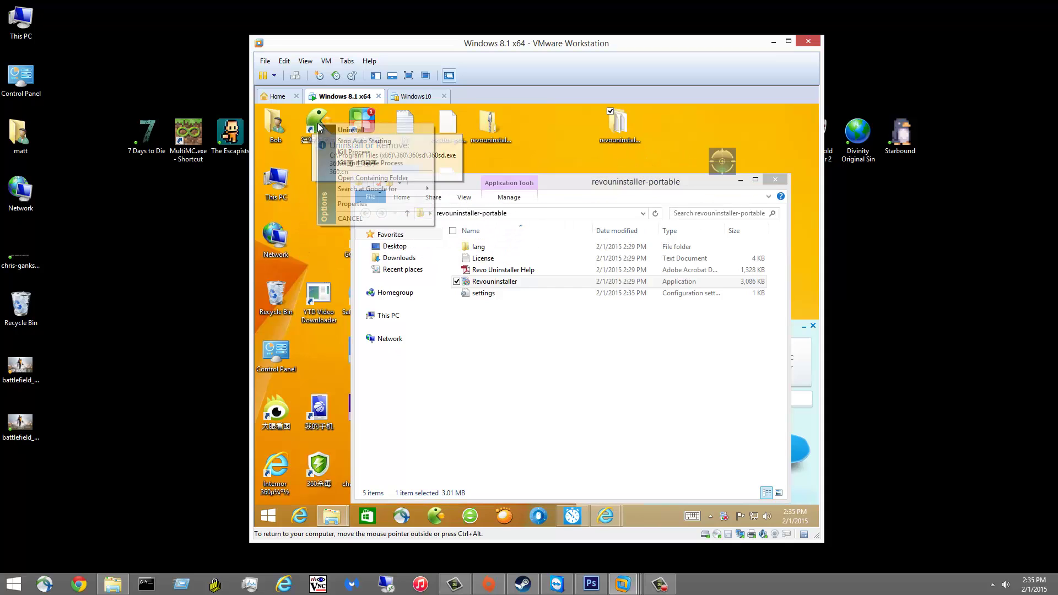
left_click(350, 130)
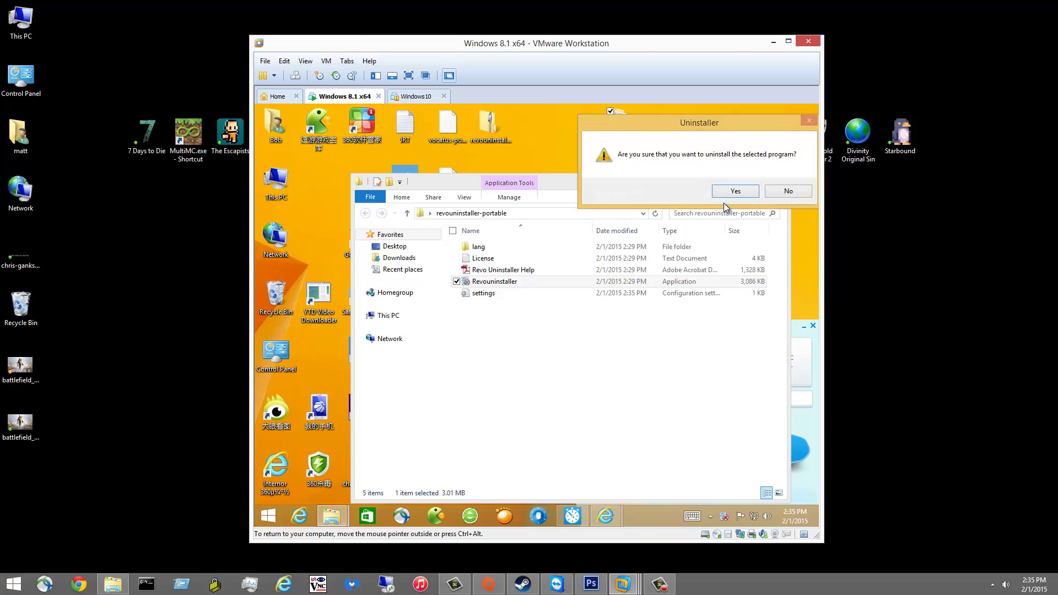
left_click(726, 190)
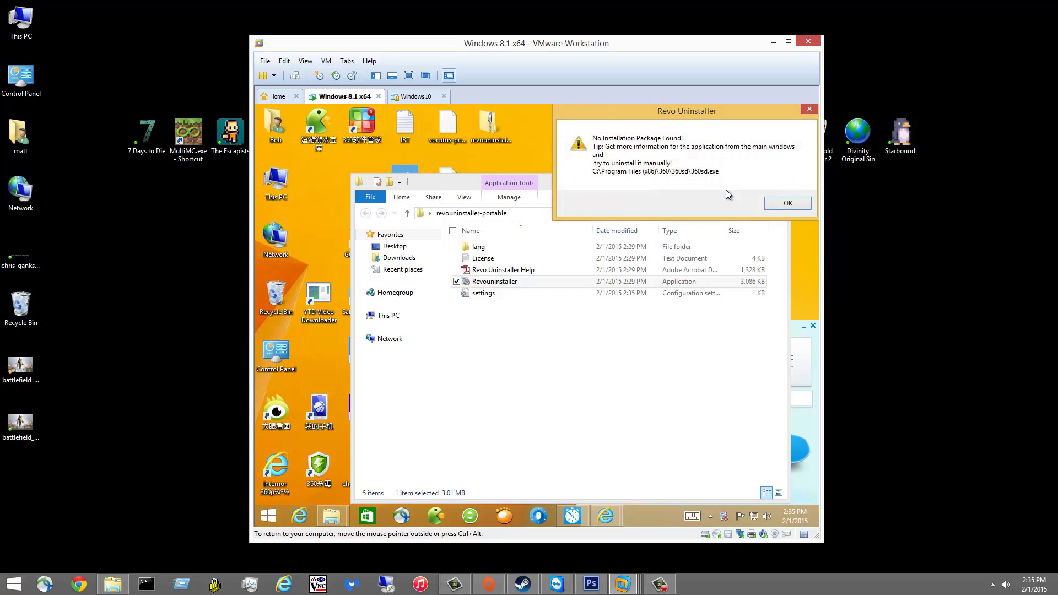
left_click(803, 206)
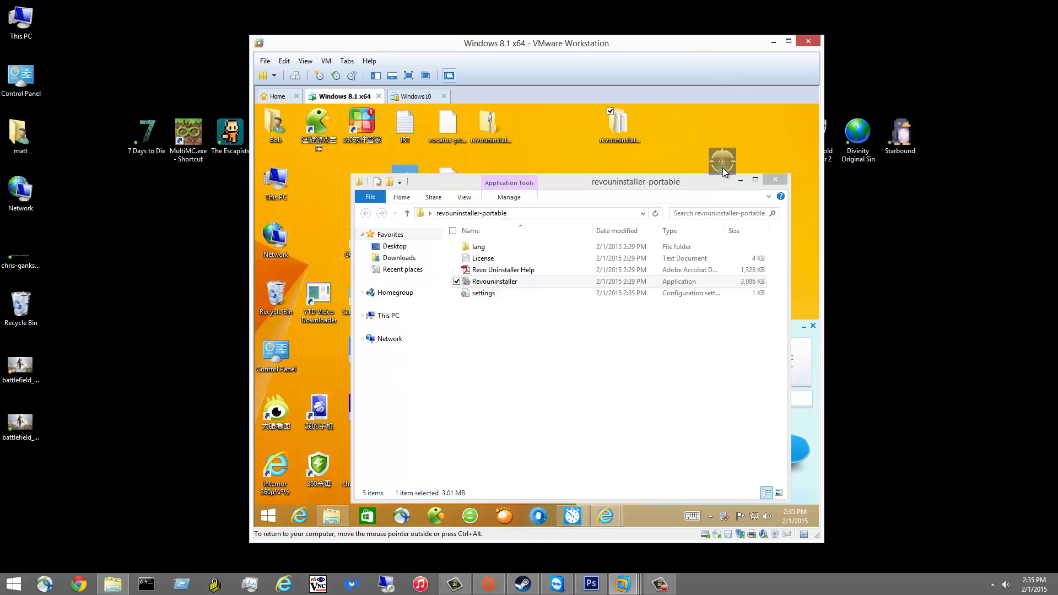
- Target the 360 desktop icon with Hunter Mode twice and attempt to uninstall it
left_click_drag(721, 161, 290, 409)
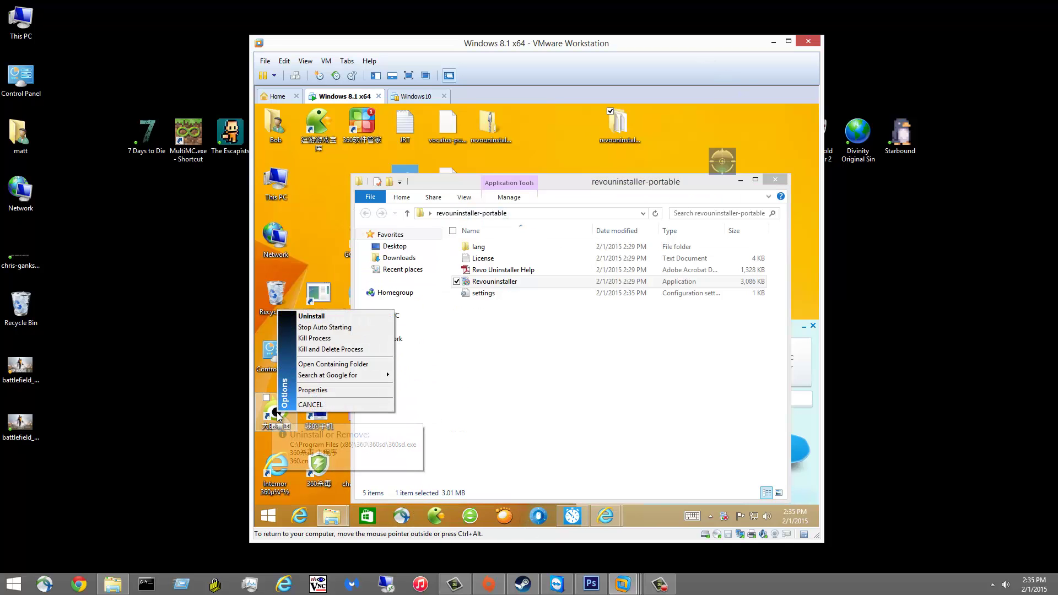
left_click(315, 316)
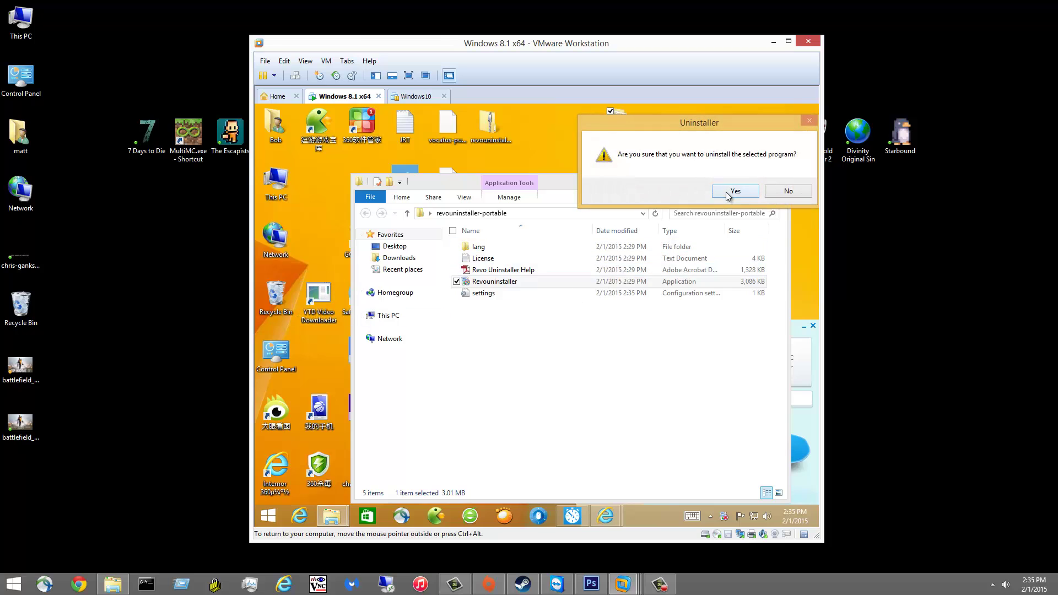
left_click(730, 193)
left_click(785, 203)
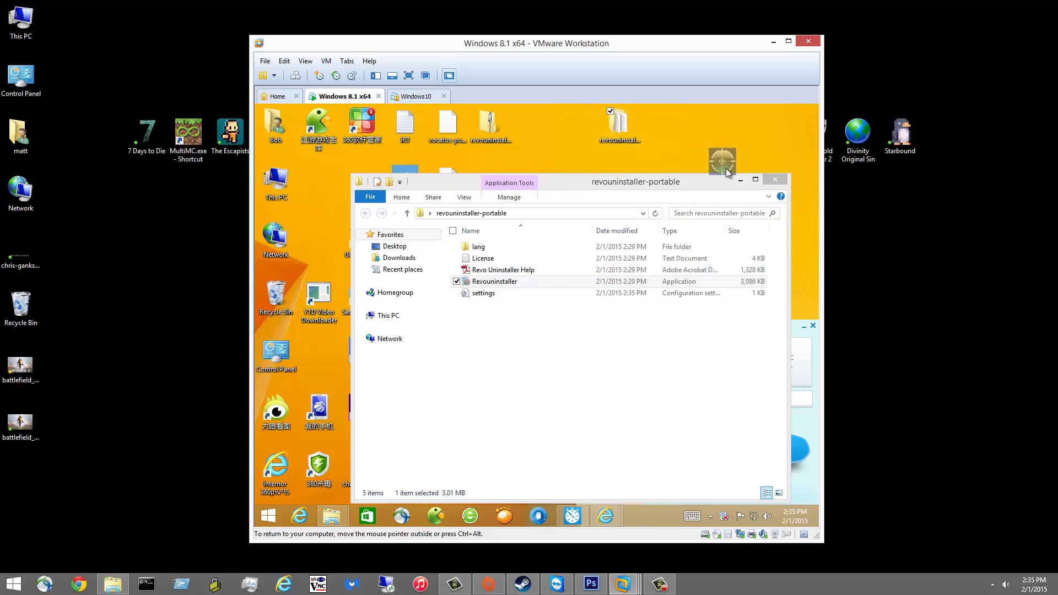
left_click_drag(710, 163, 319, 473)
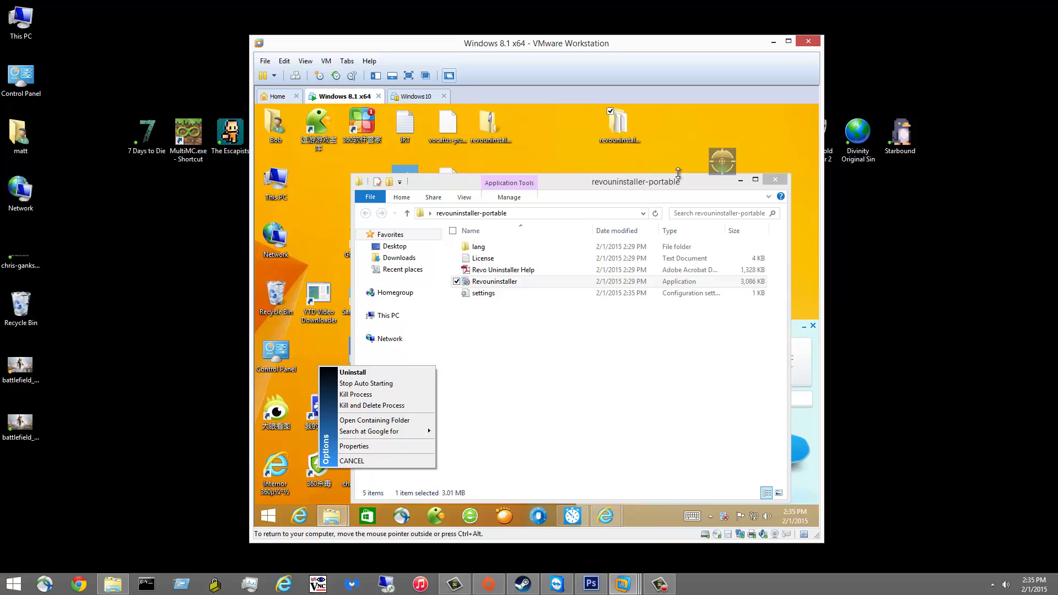
left_click(355, 373)
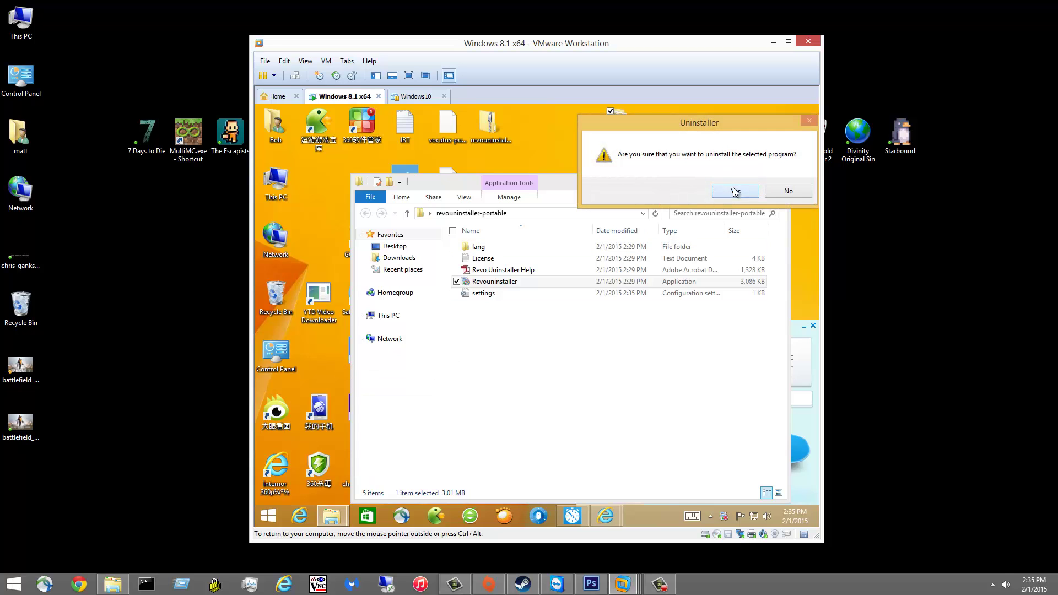
left_click(736, 191)
key("Return")
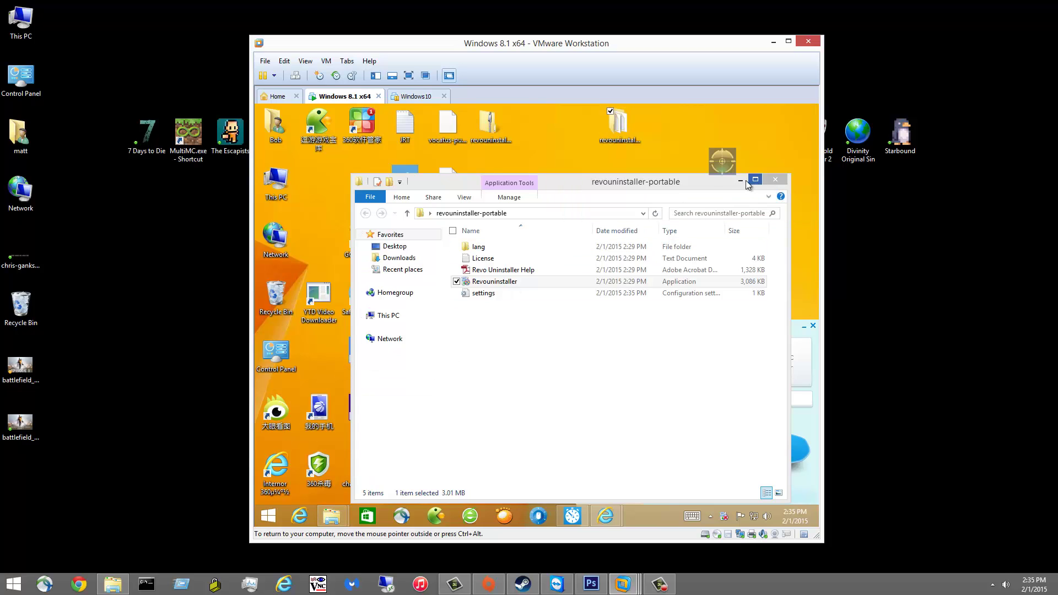
- Bring Revo Uninstaller back to the front and start uninstalling GOM Player
left_click(740, 181)
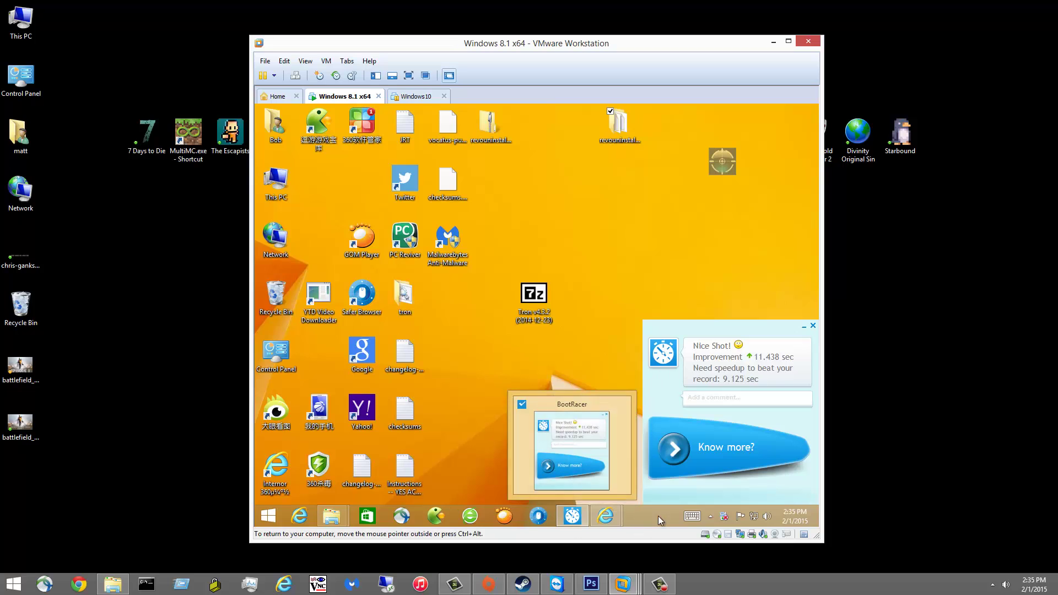
left_click(719, 517)
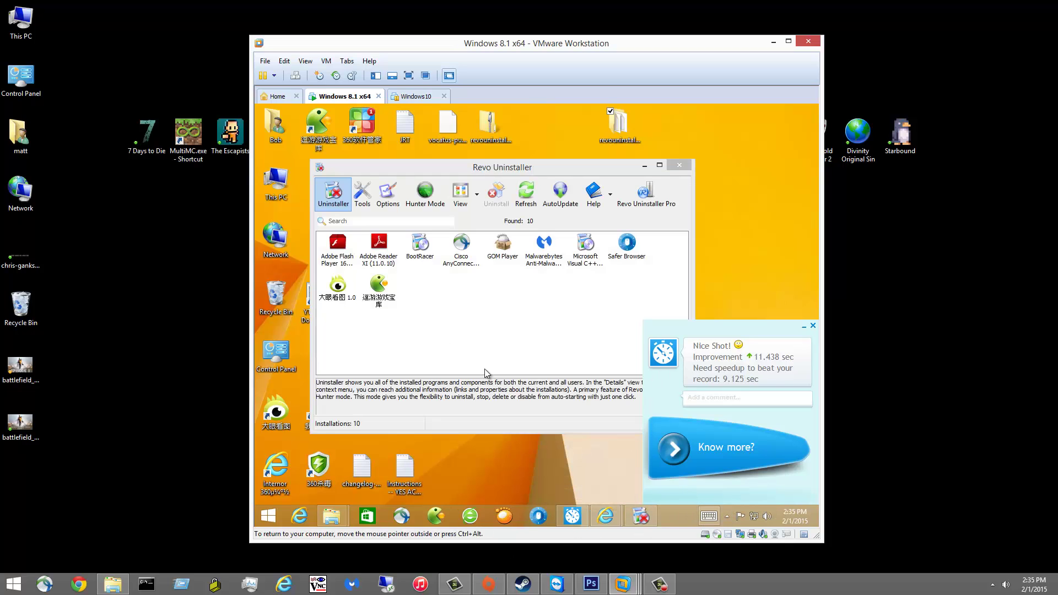
left_click(495, 301)
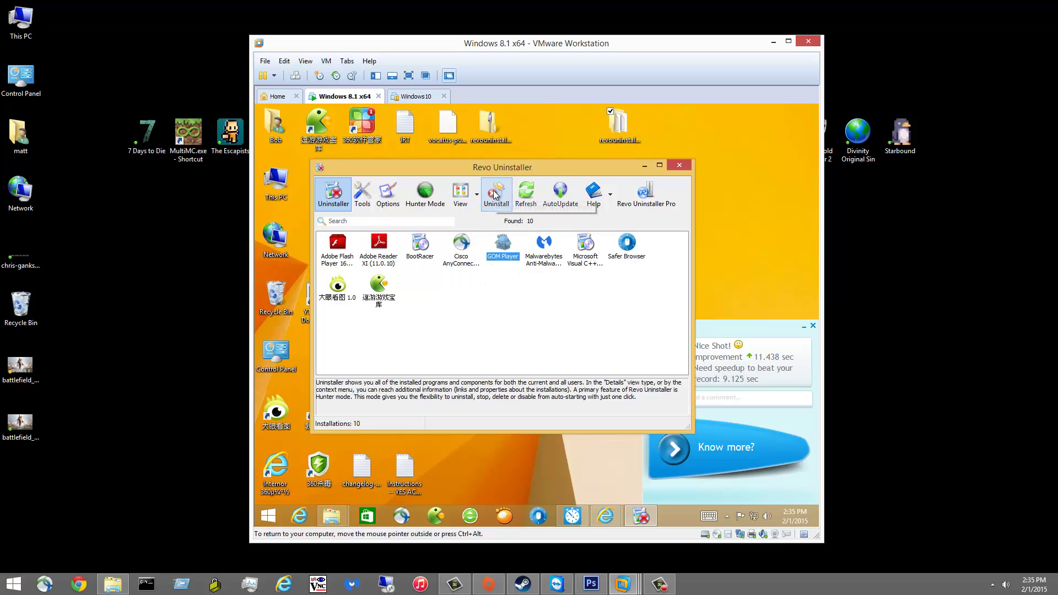
left_click(496, 194)
left_click(537, 328)
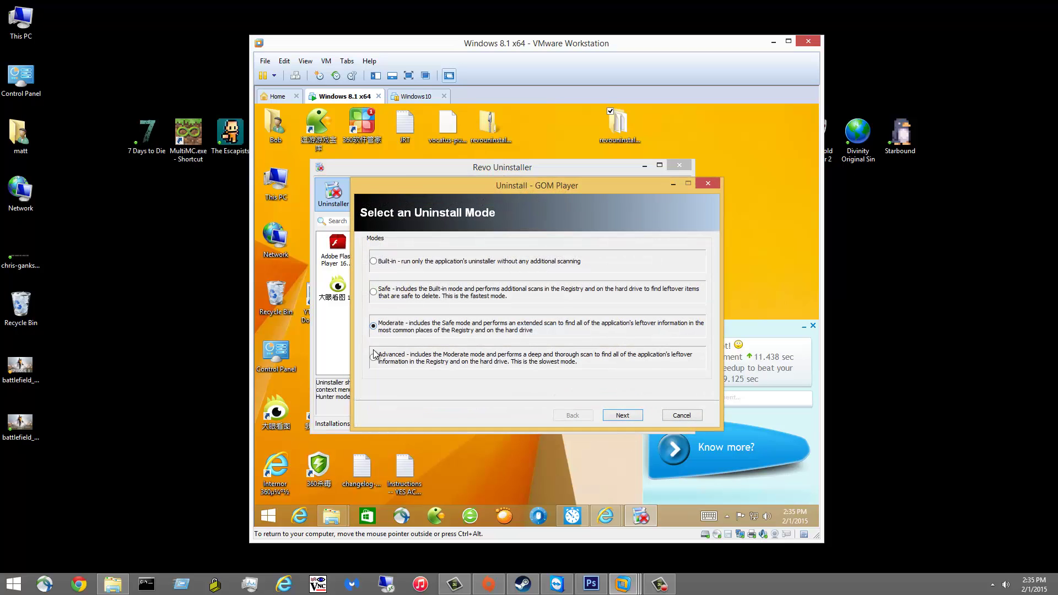
left_click(628, 415)
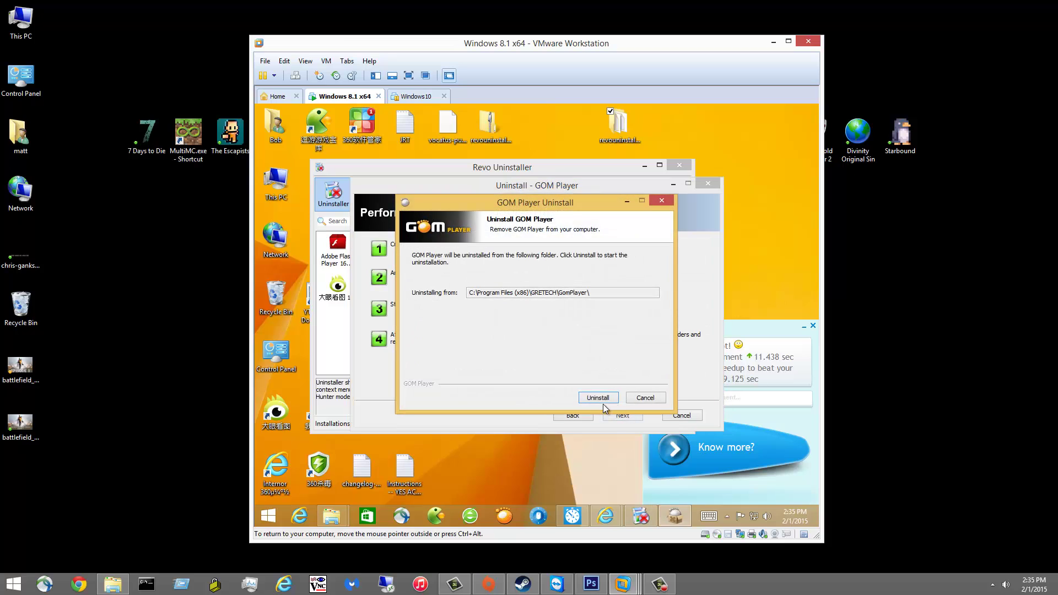
- Run GOM Player's uninstaller removing remaining files, close the survey page, and scan for leftovers
left_click(597, 397)
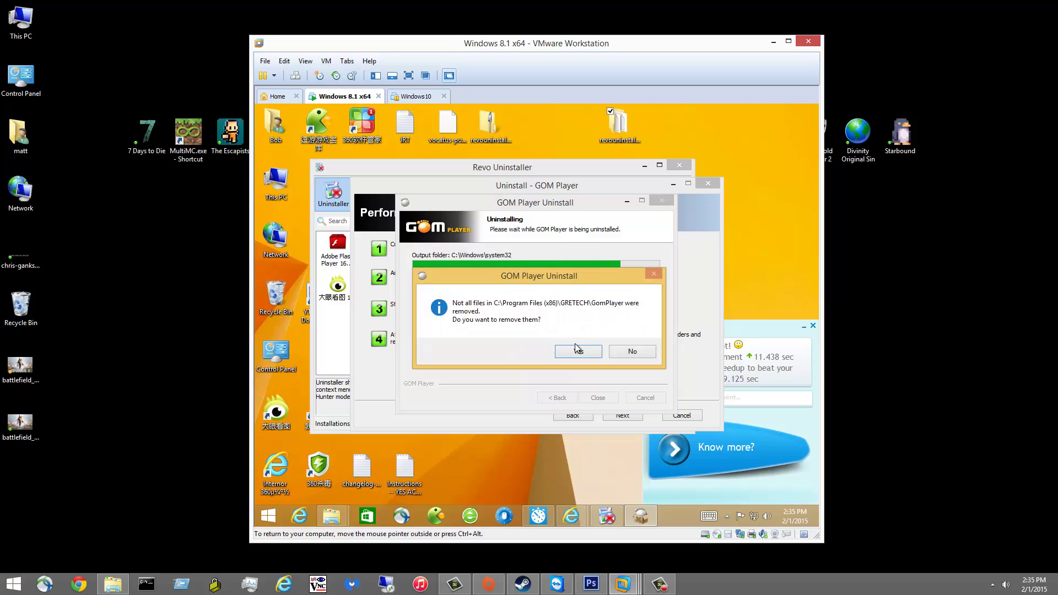
left_click(574, 349)
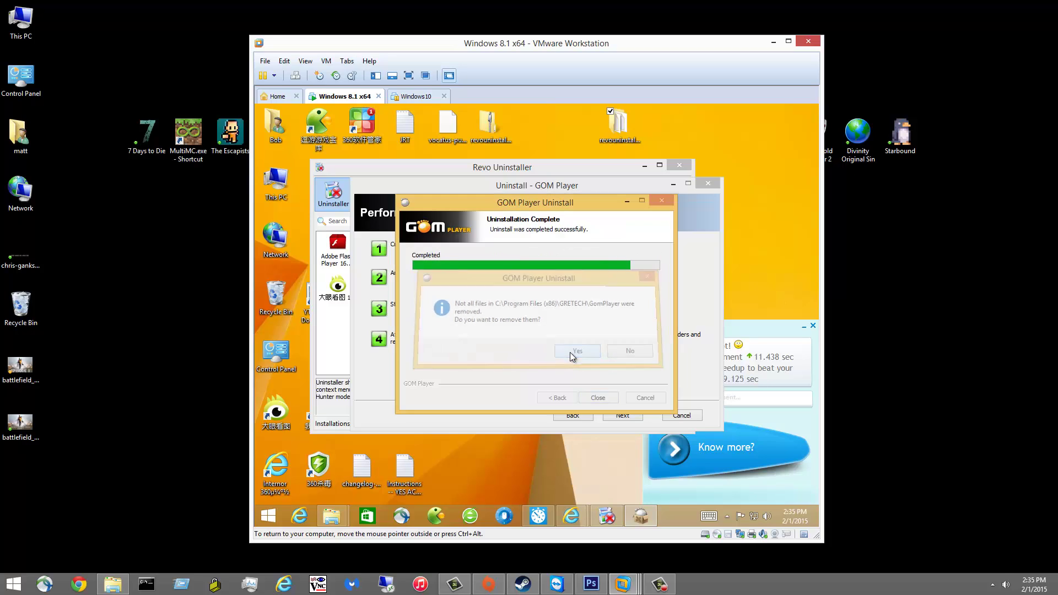
left_click(596, 402)
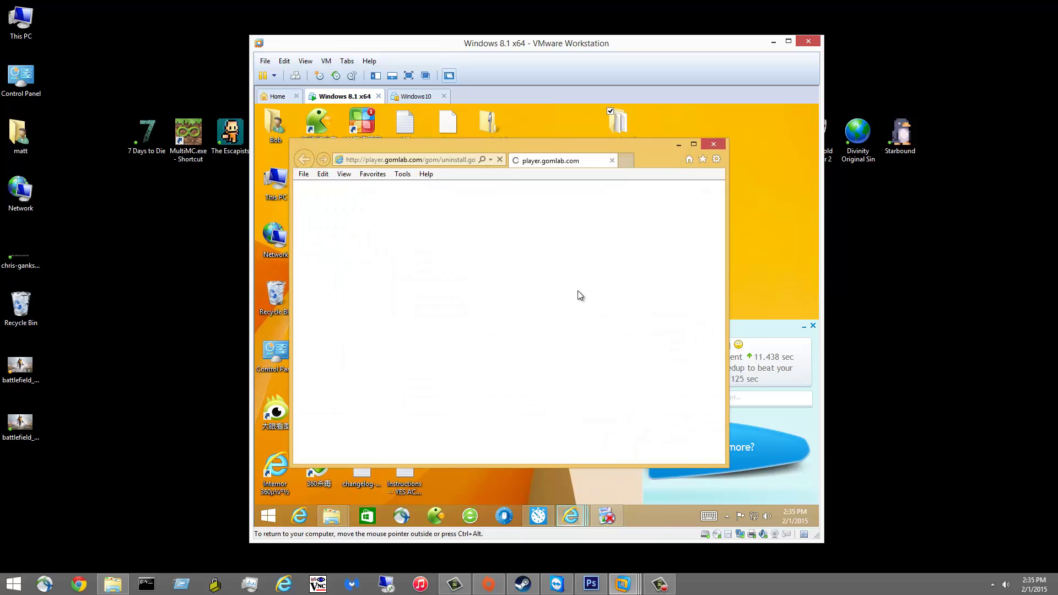
left_click(714, 144)
left_click(617, 414)
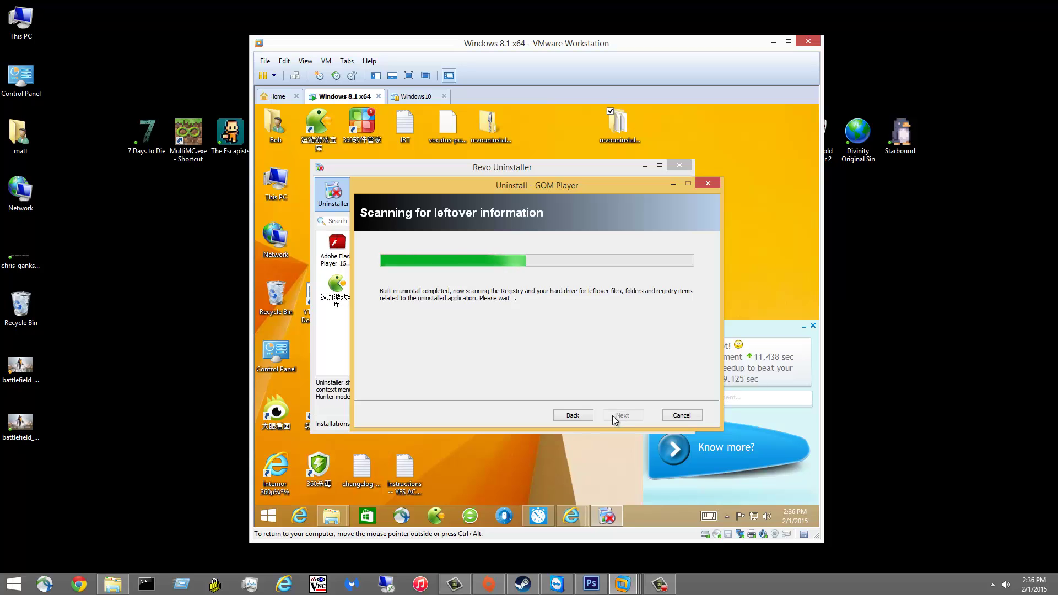
- Select and delete all of GOM Player's leftover registry items, then finish the uninstall wizard
left_click(613, 415)
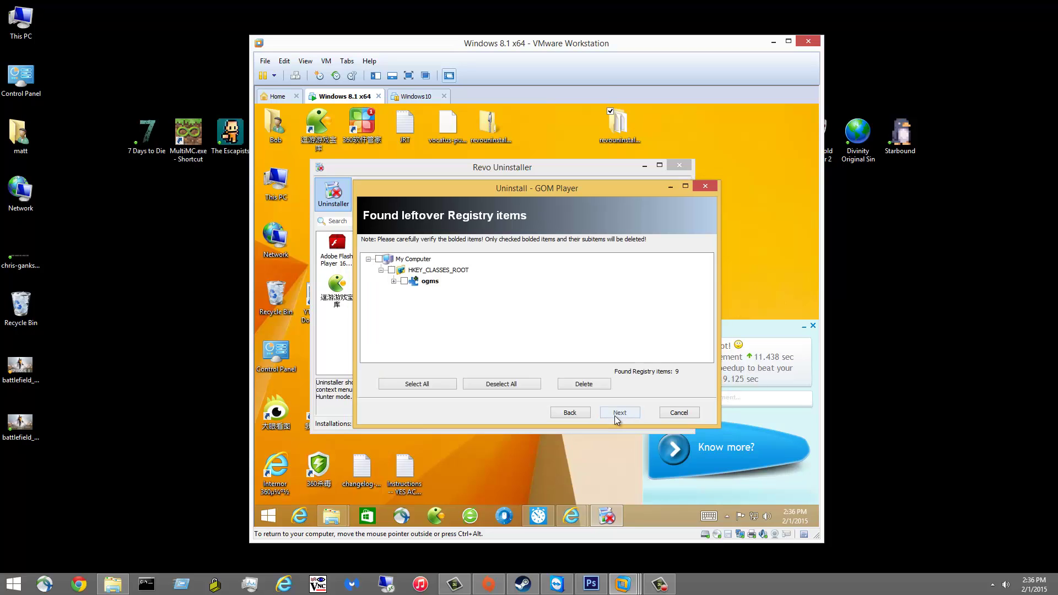
left_click(379, 259)
left_click(583, 384)
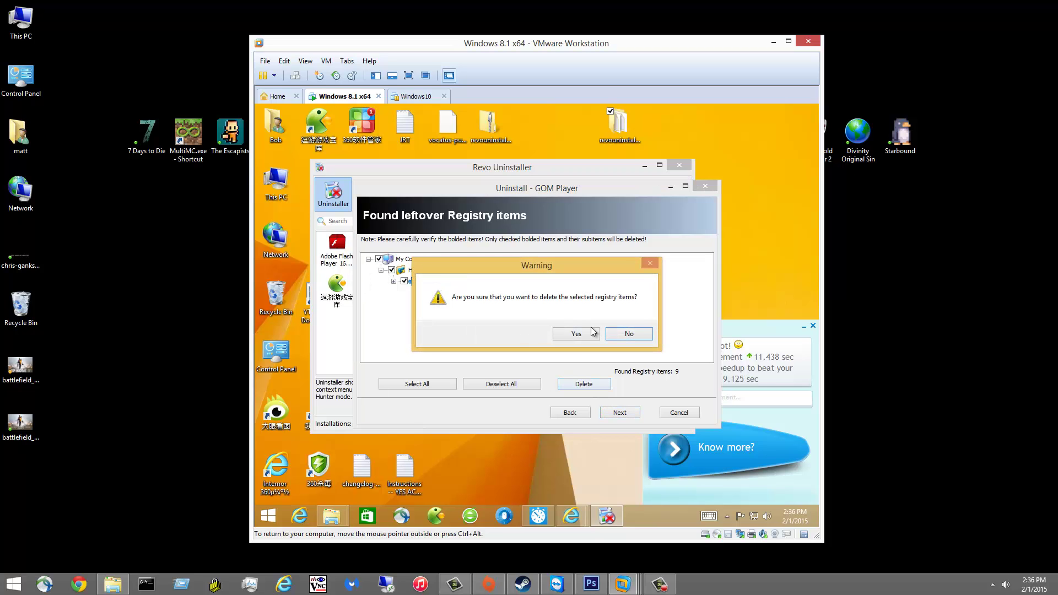
left_click(599, 334)
left_click(777, 324)
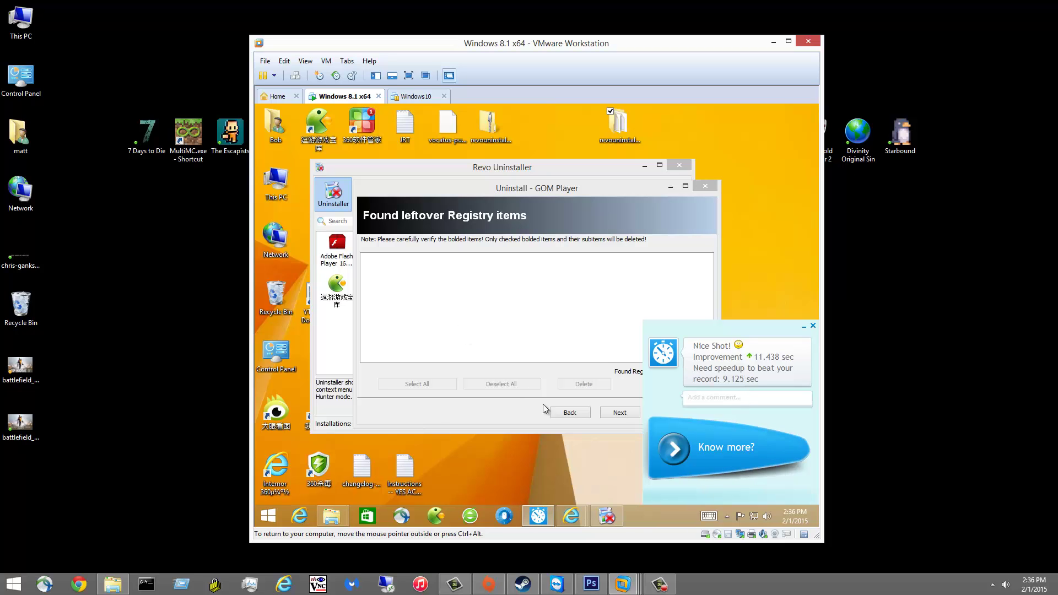
left_click(611, 416)
left_click(611, 415)
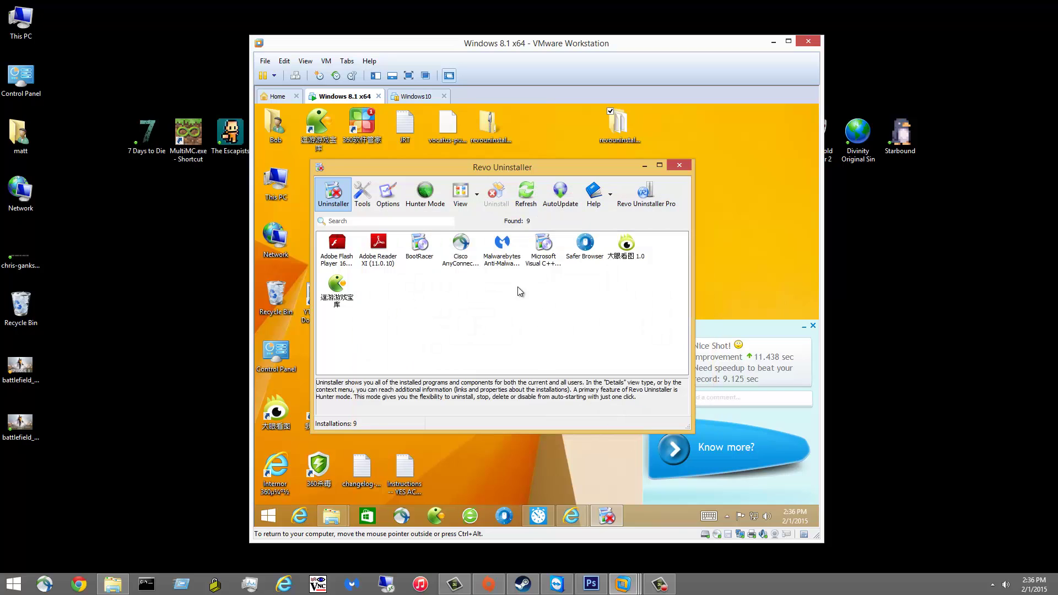
- Uninstall 大眼看图 1.0 through its own uninstaller and dismiss its feedback survey
left_click(635, 257)
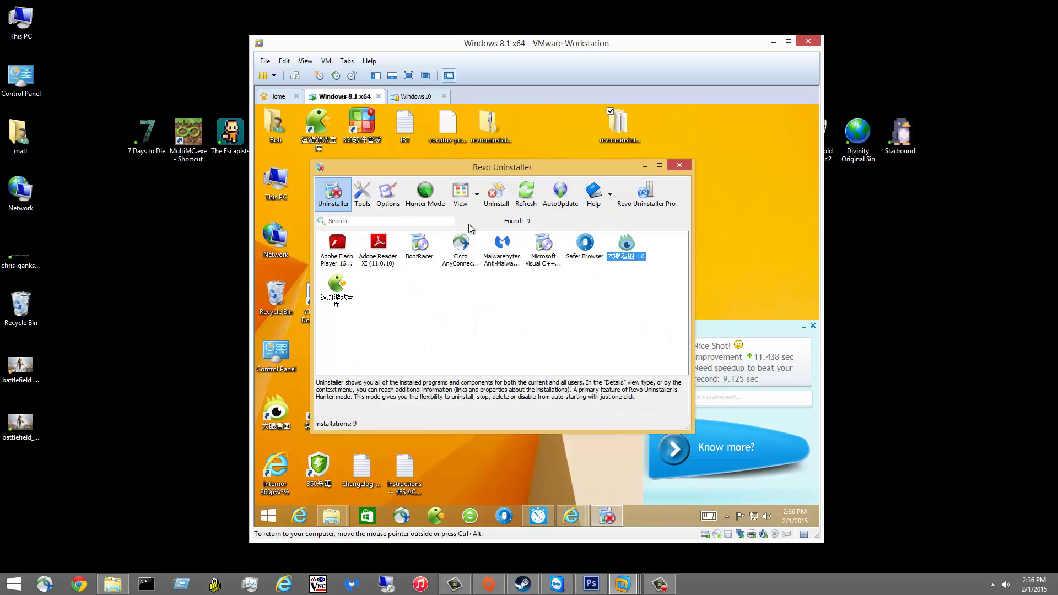
left_click(495, 193)
left_click(539, 330)
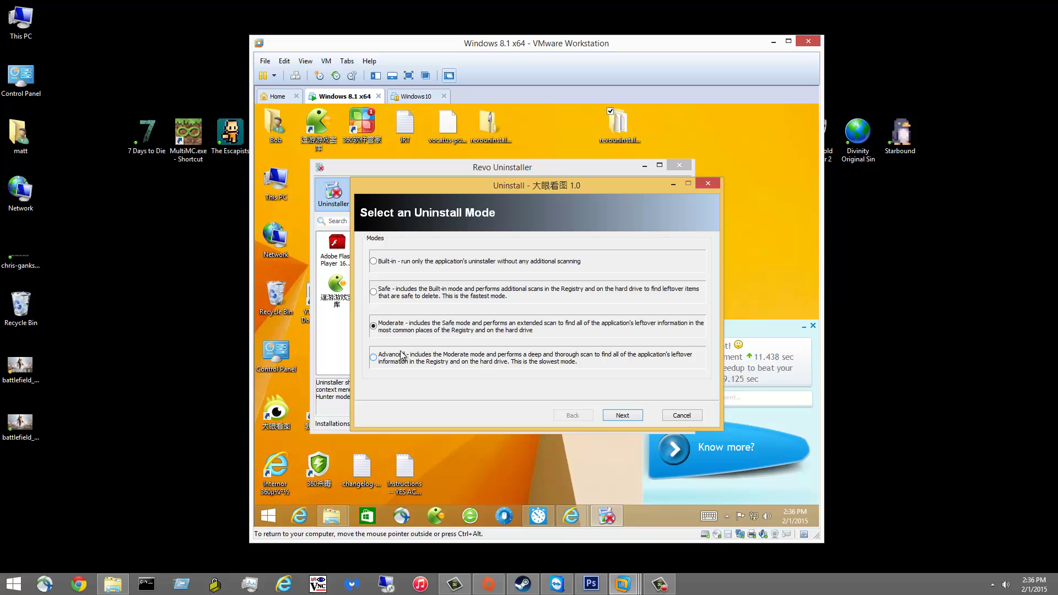
left_click(615, 413)
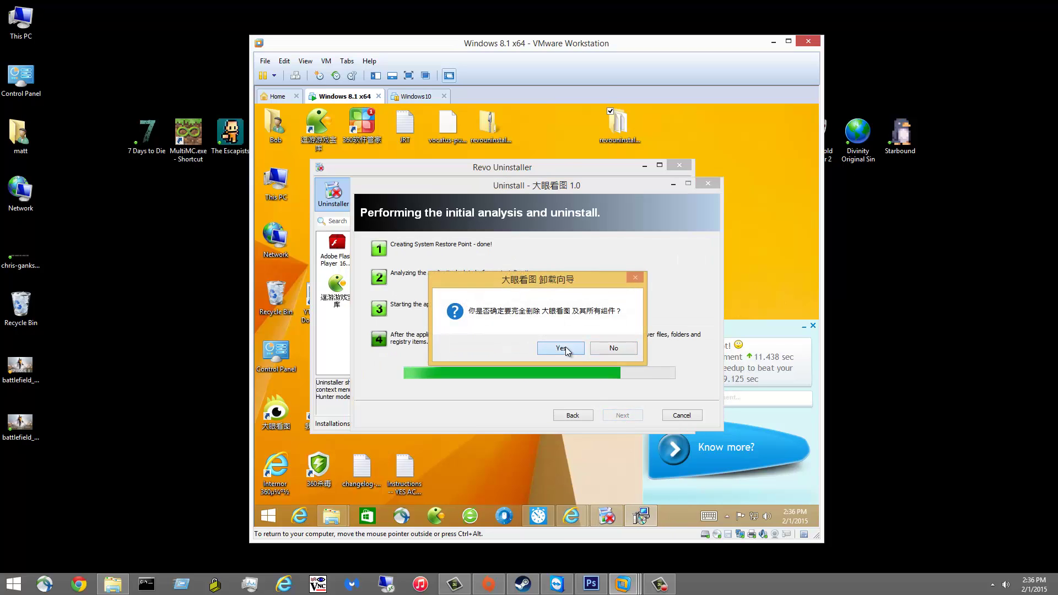
left_click(565, 346)
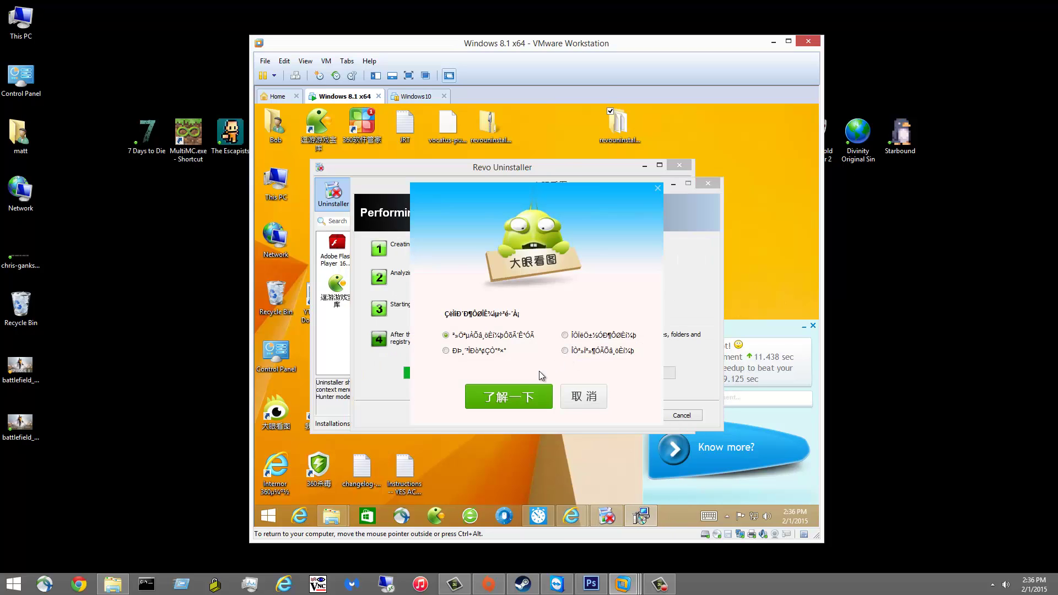
left_click(584, 396)
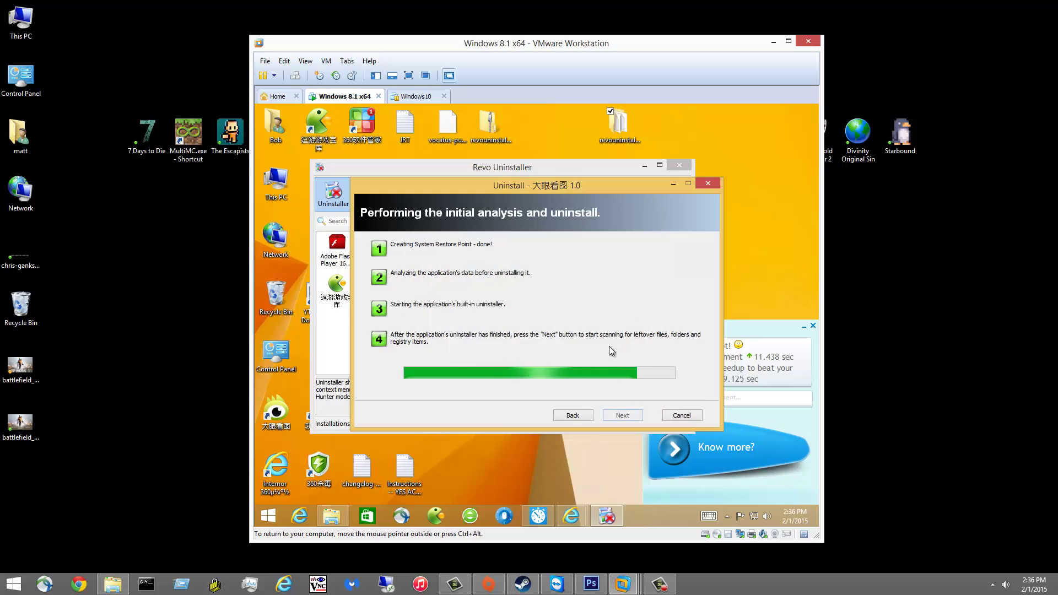
- Scan for 大眼看图 leftovers and delete its 224 leftover registry items
left_click(620, 413)
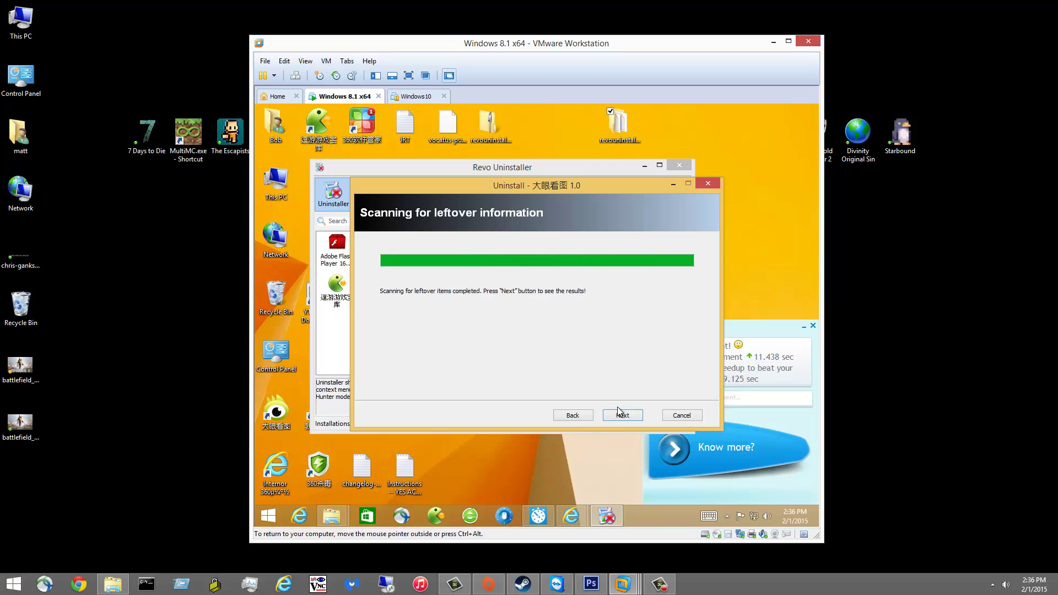
left_click(621, 413)
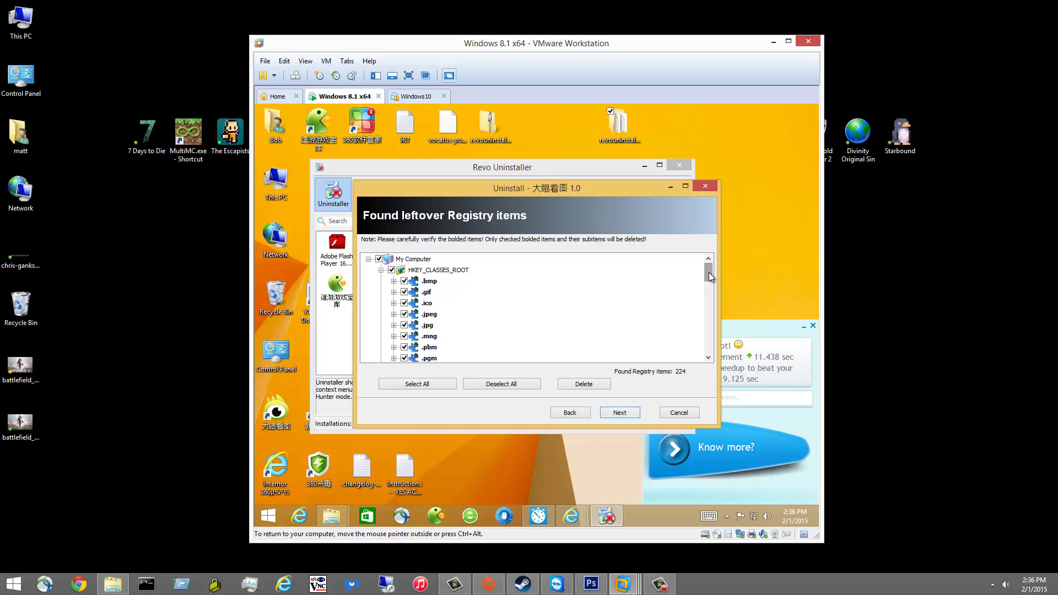
mouse_move(709, 272)
left_mouse_down()
mouse_move(710, 364)
mouse_move(711, 252)
left_mouse_up()
left_click(578, 385)
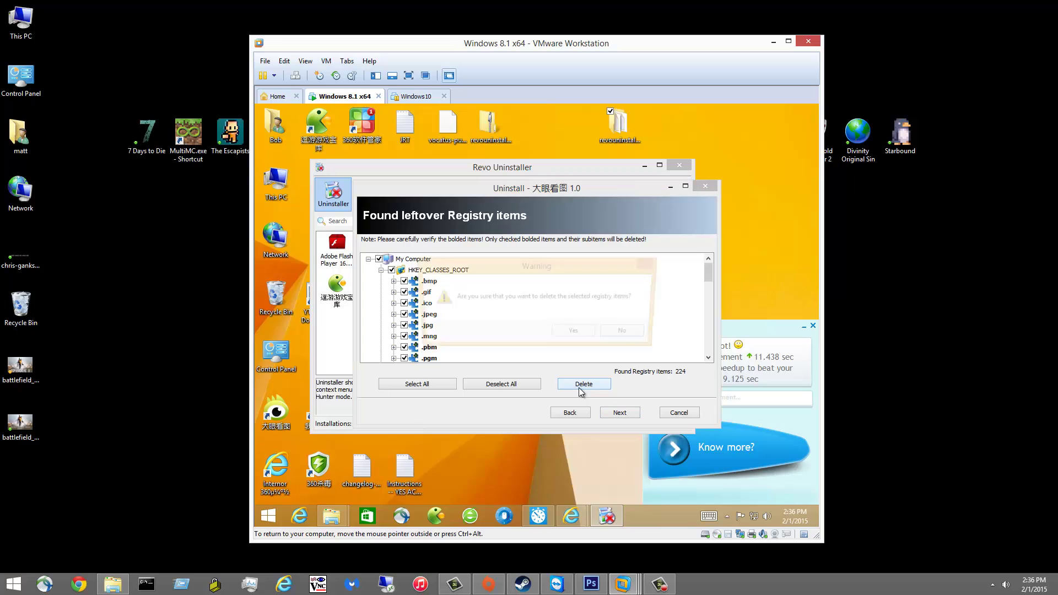
left_click(584, 336)
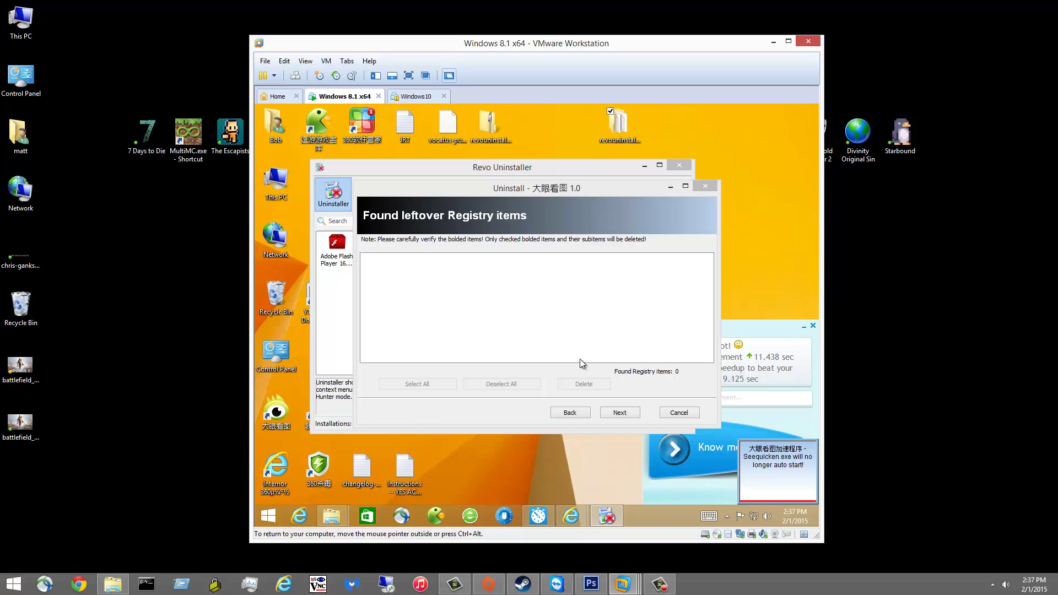
- Delete all 56 leftover files and folders, then finish the uninstall
left_click(619, 413)
left_click(408, 385)
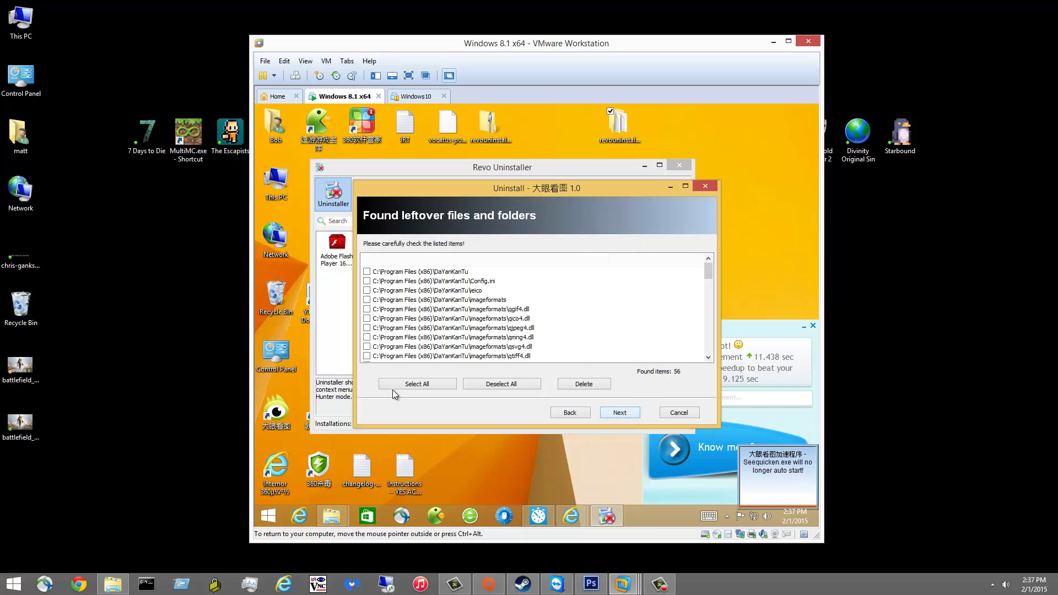
left_click(584, 384)
left_click(582, 333)
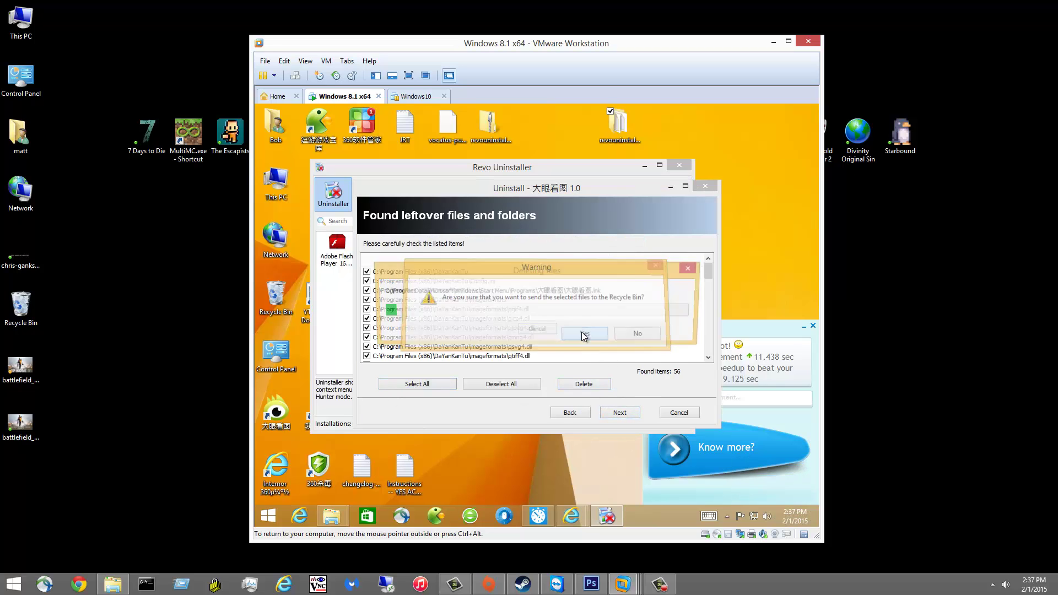
left_click(626, 415)
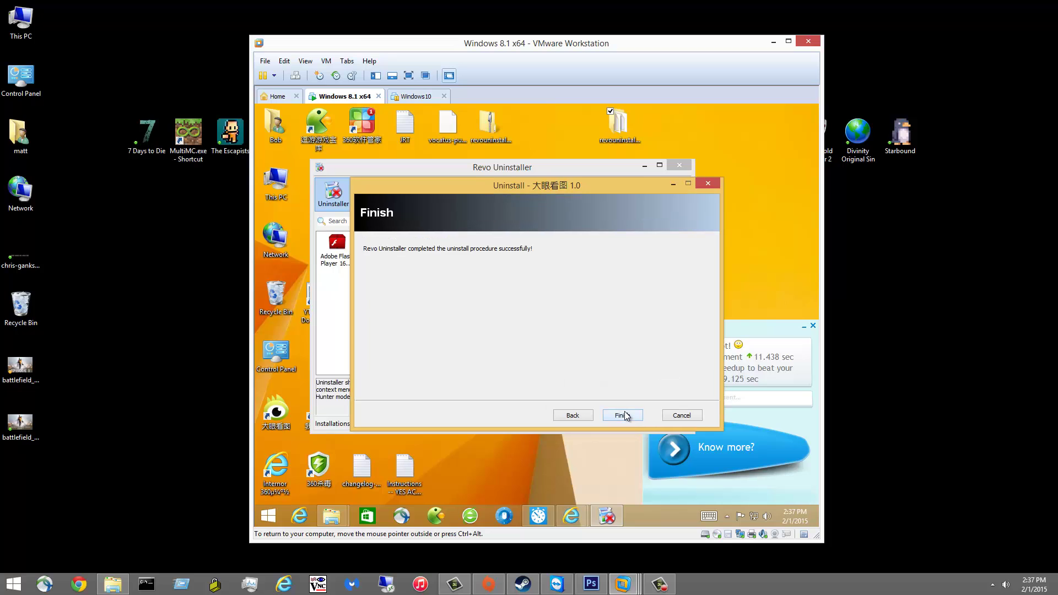
left_click(625, 415)
- Uninstall 逗游游戏宝库 in advanced mode, running through its own uninstall wizard
left_click(625, 251)
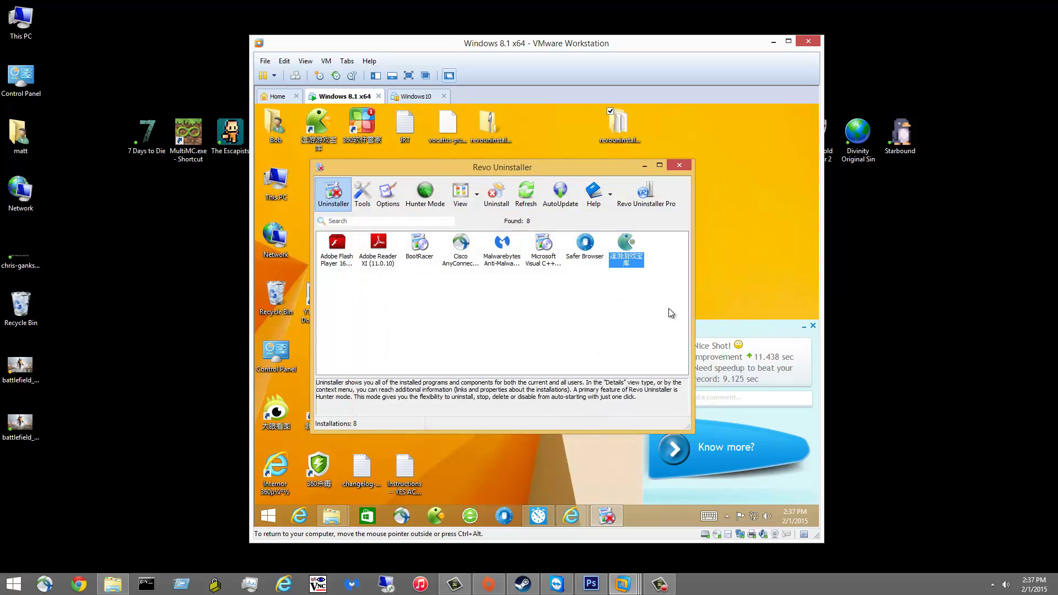
left_click(496, 196)
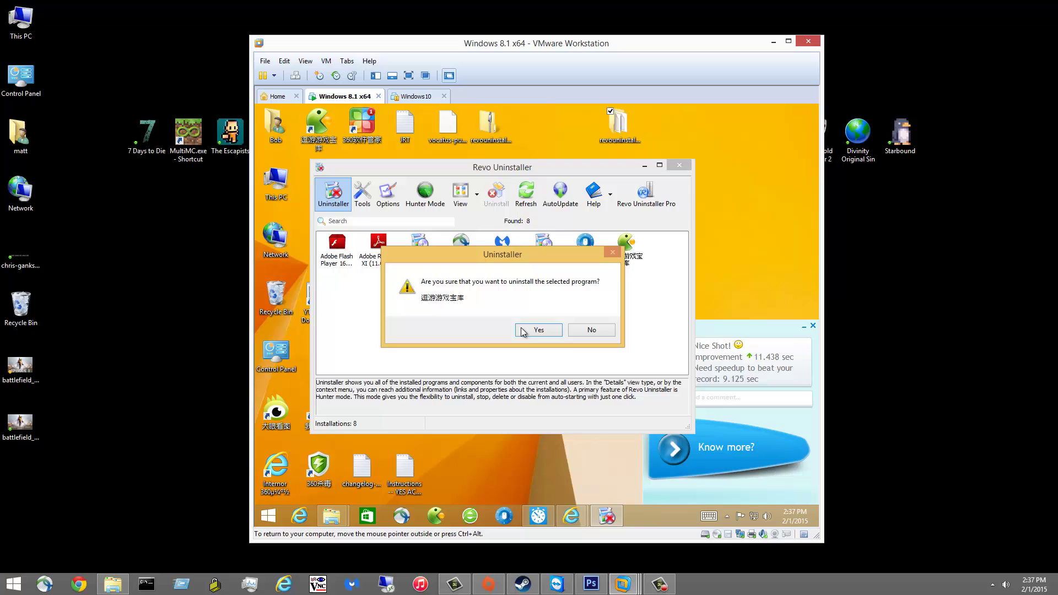
left_click(522, 328)
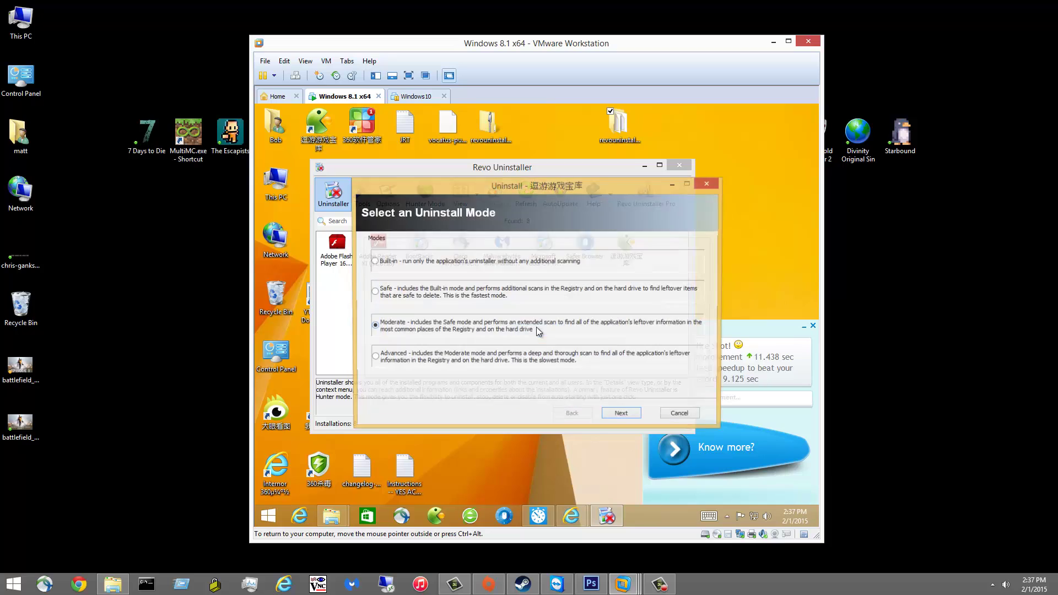
left_click(620, 417)
left_click(673, 220)
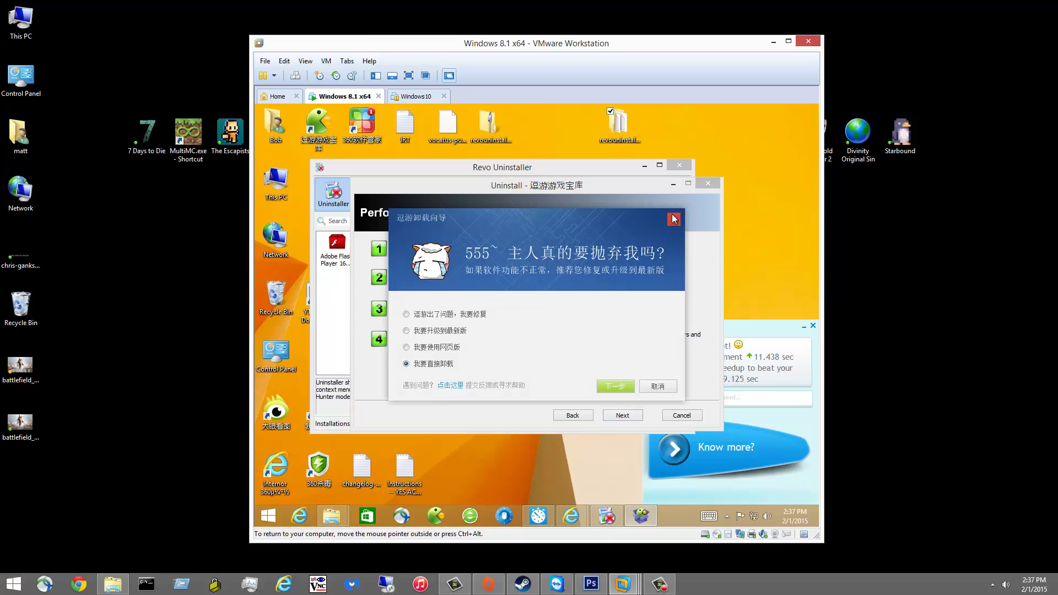
left_click(673, 219)
- Scan for leftovers and delete all 147 leftover registry items
left_click(622, 415)
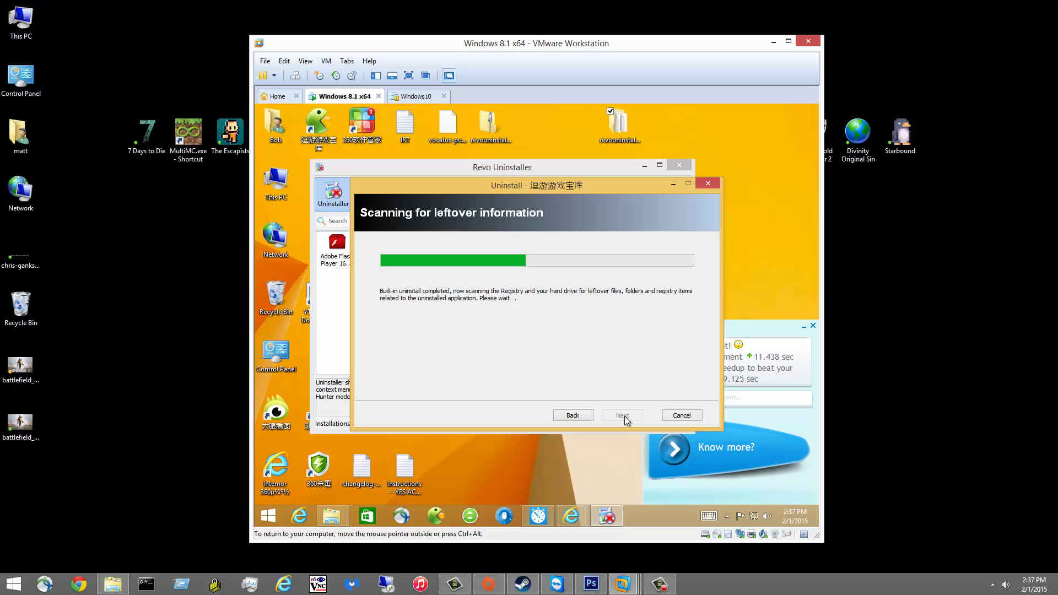
left_click(623, 415)
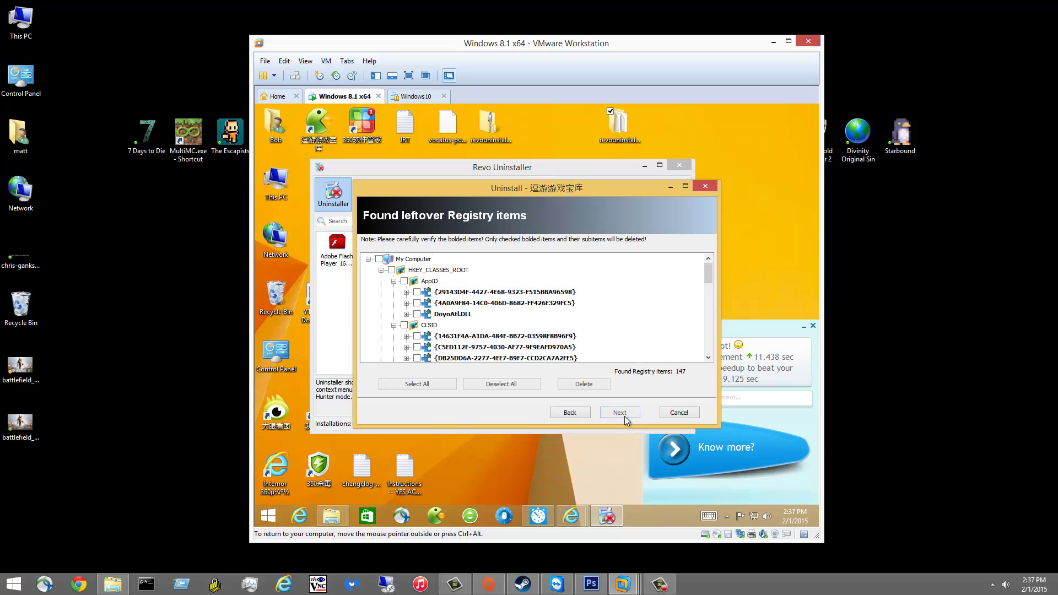
left_click(396, 387)
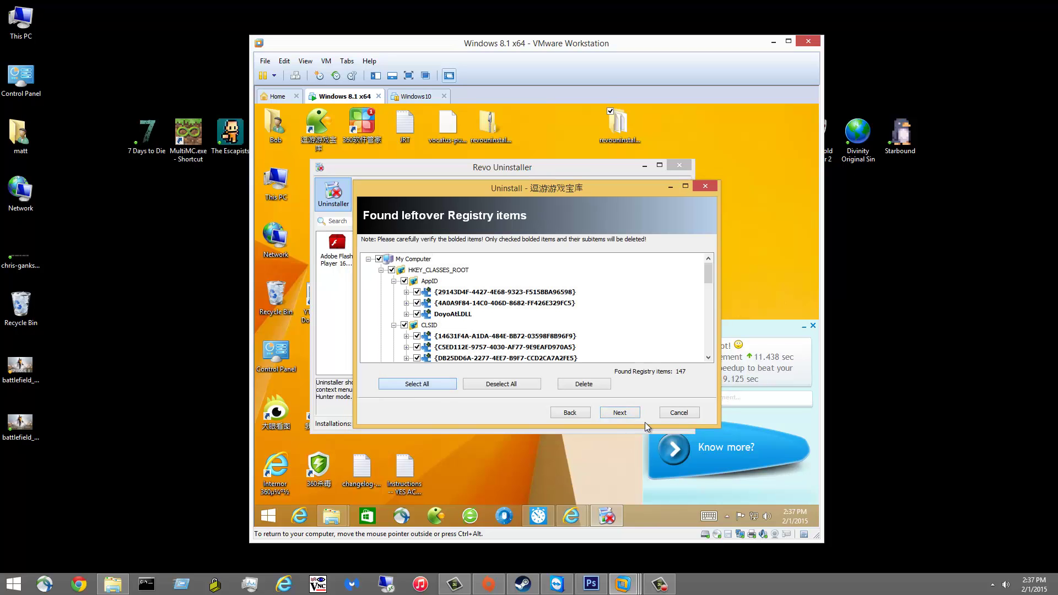
left_click(584, 384)
left_click(576, 333)
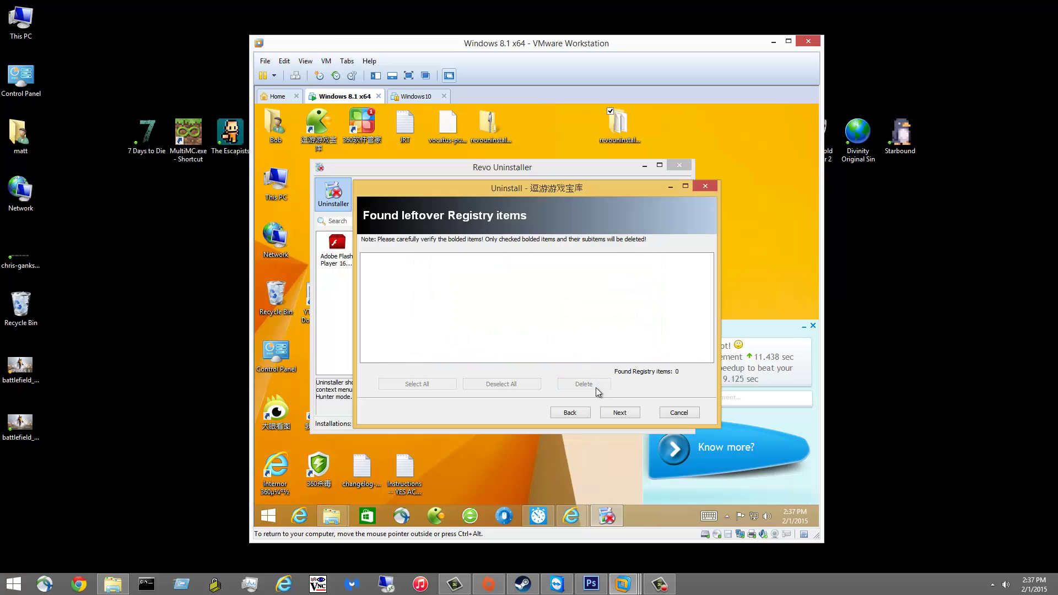
- Delete all 595 leftover files and folders, then finish the uninstall wizard
left_click(619, 413)
left_click(441, 384)
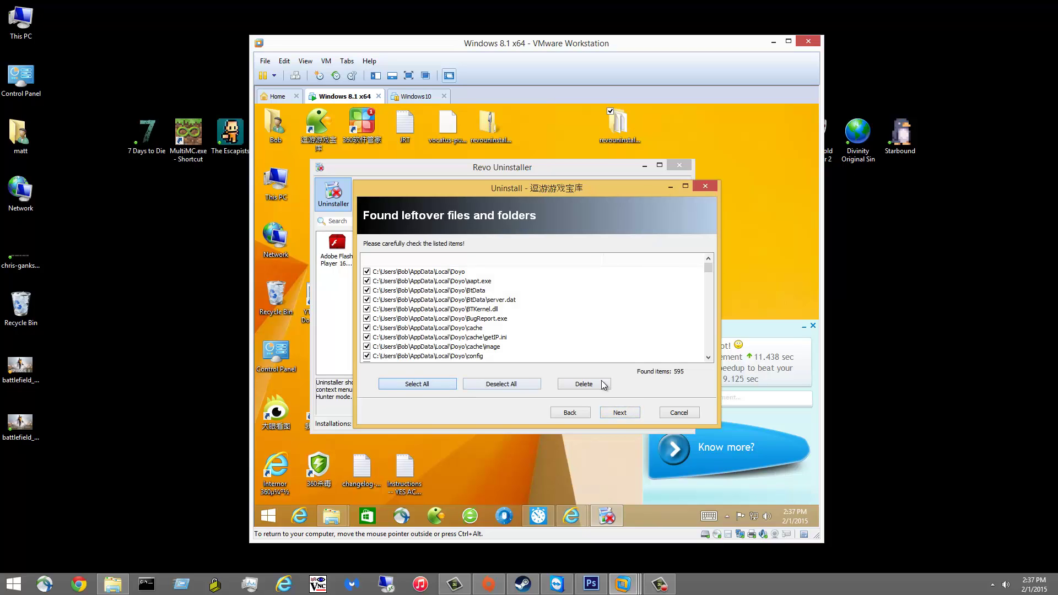
left_click(584, 383)
left_click(584, 334)
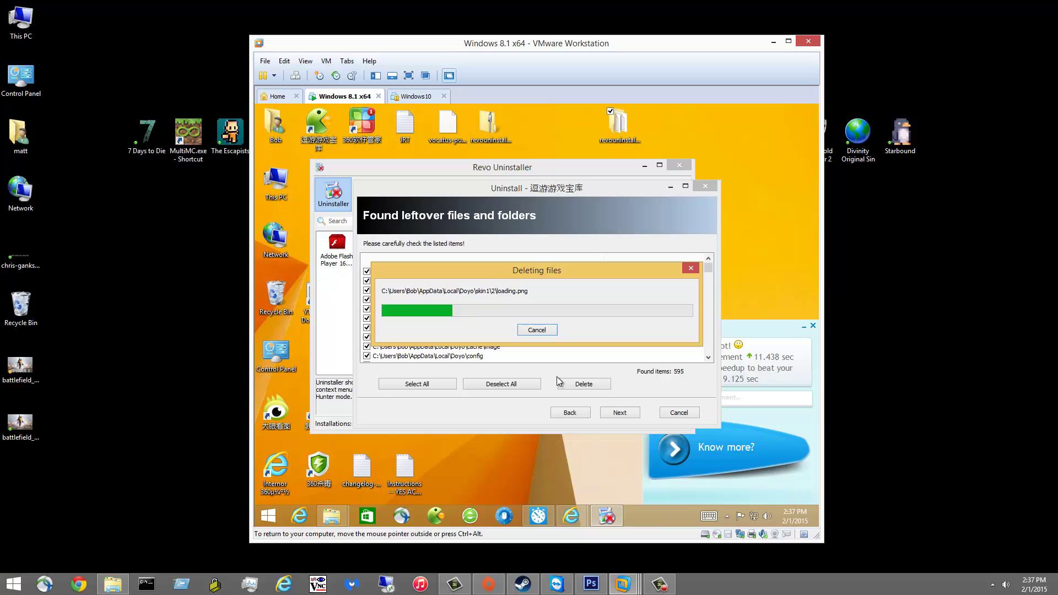
left_click(617, 411)
left_click(617, 411)
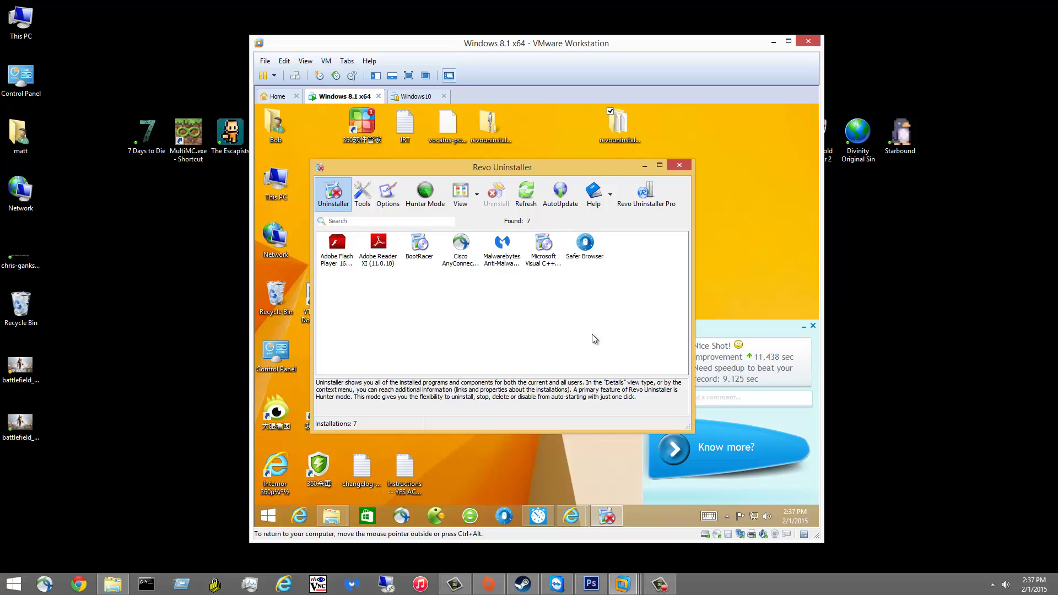
- Uninstall Safer Browser in the chosen mode and scan for its leftovers
left_click(587, 252)
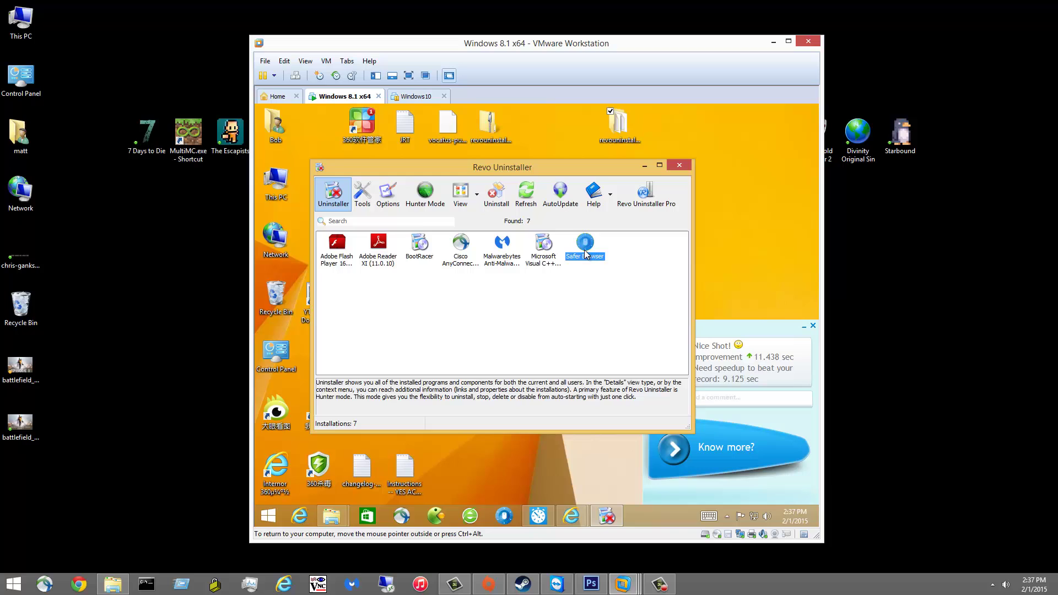
left_click(500, 200)
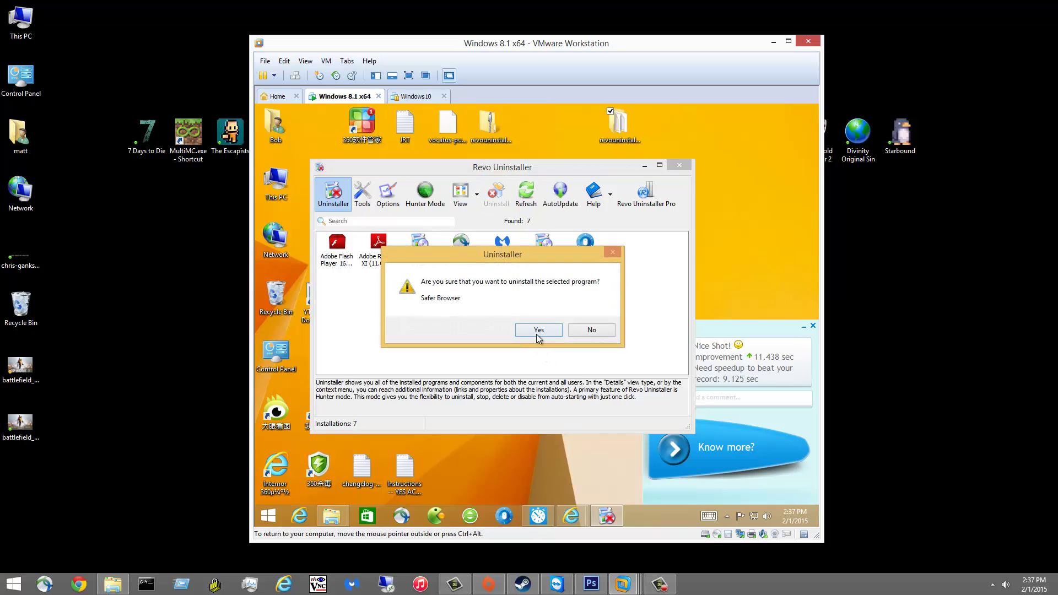
left_click(537, 335)
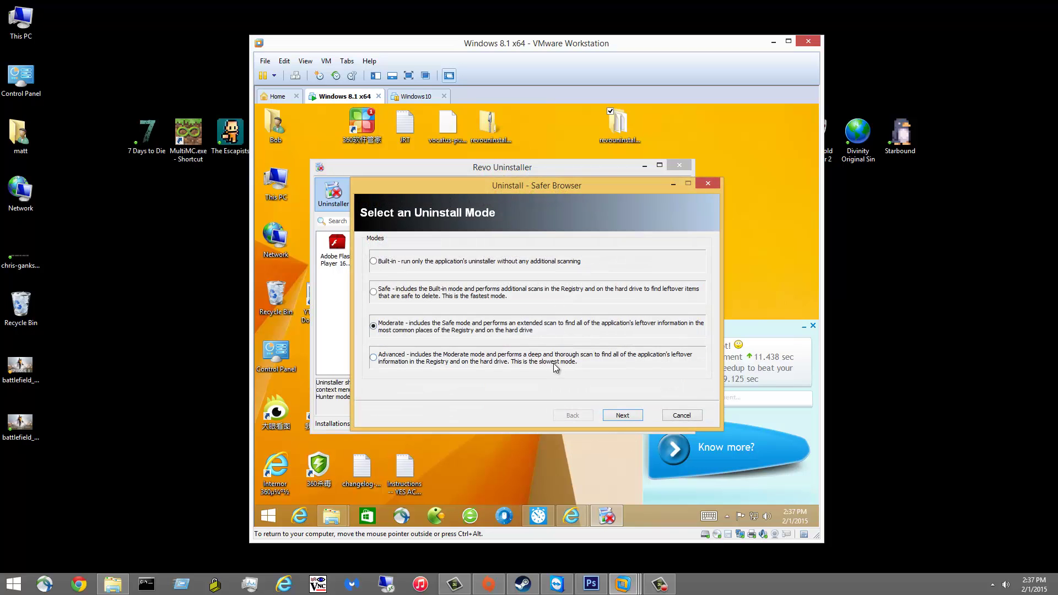
left_click(622, 416)
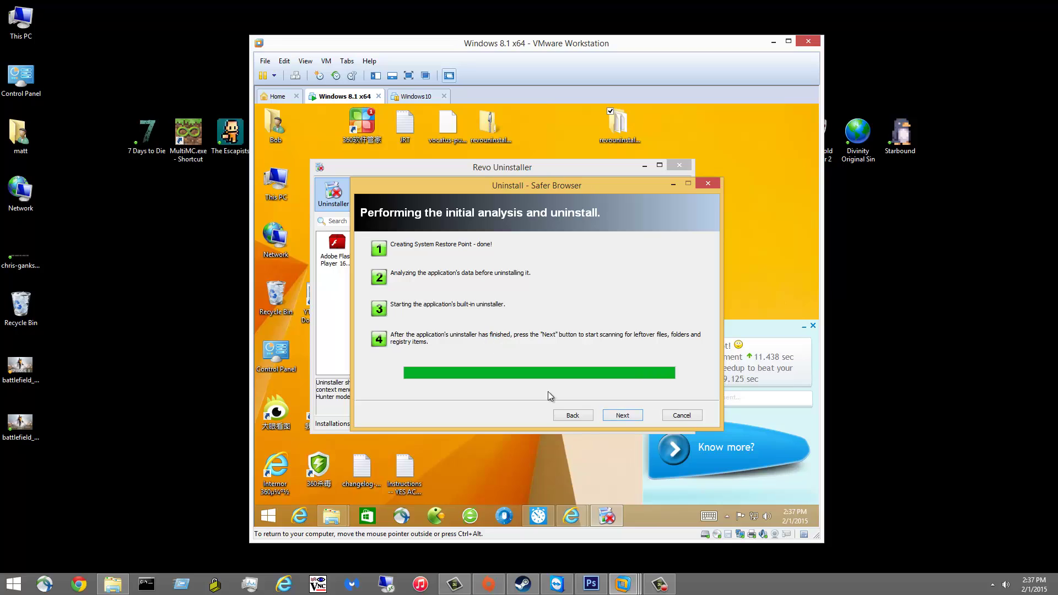
left_click(618, 414)
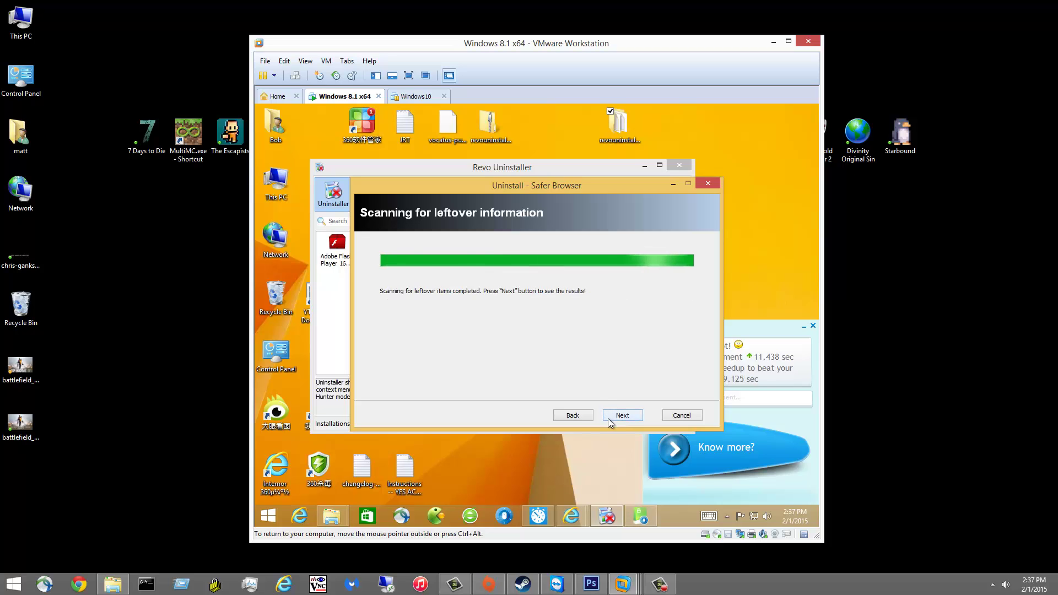
- Select and delete all 130 of Safer Browser's leftover registry items
left_click(609, 415)
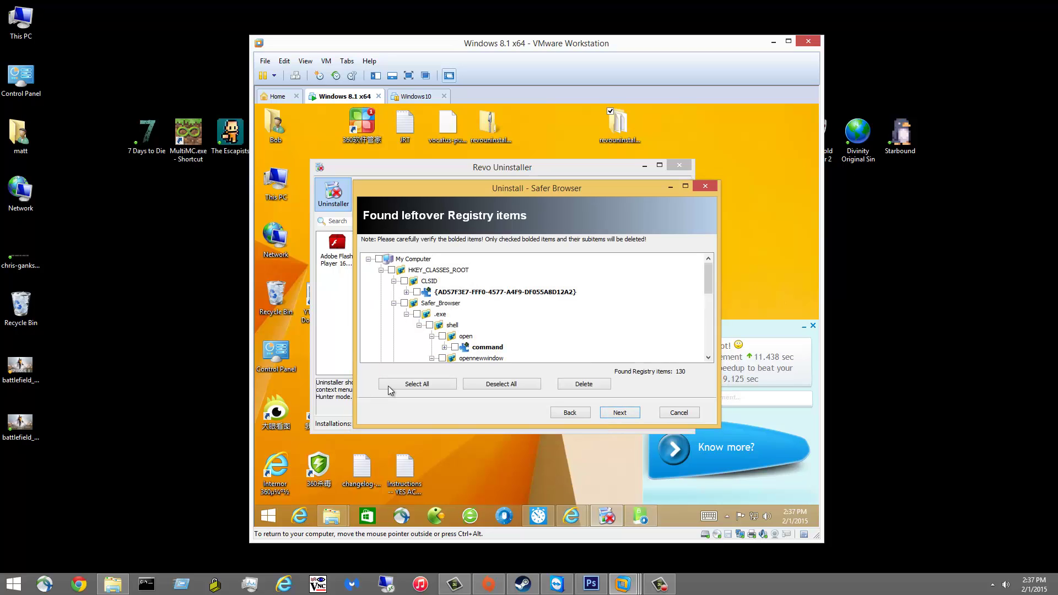
left_click(417, 384)
left_click(584, 384)
left_click(576, 333)
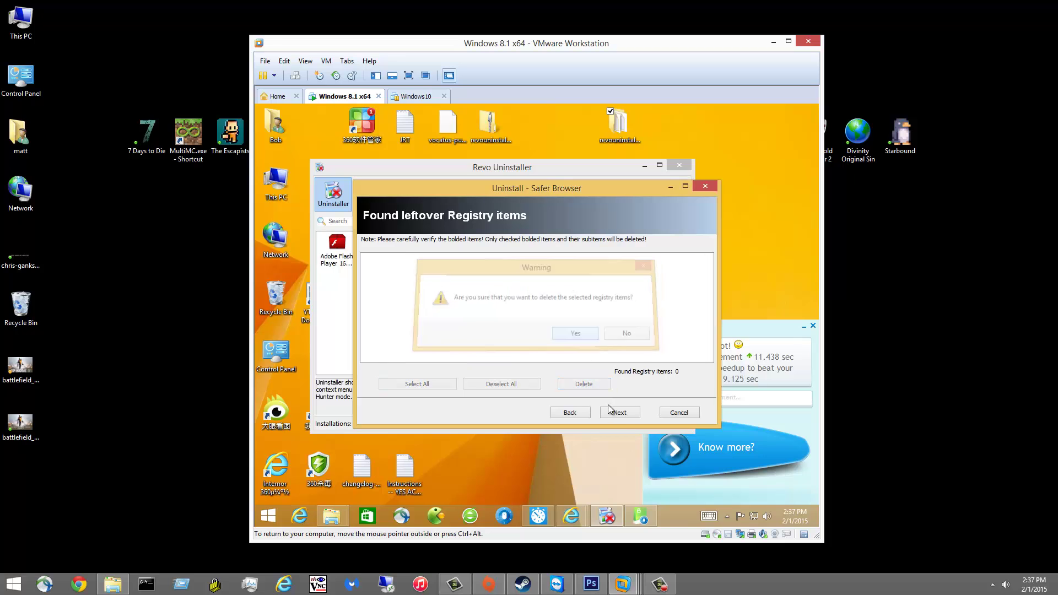
- Delete all 828 leftover files and folders, then finish the uninstall wizard
left_click(617, 412)
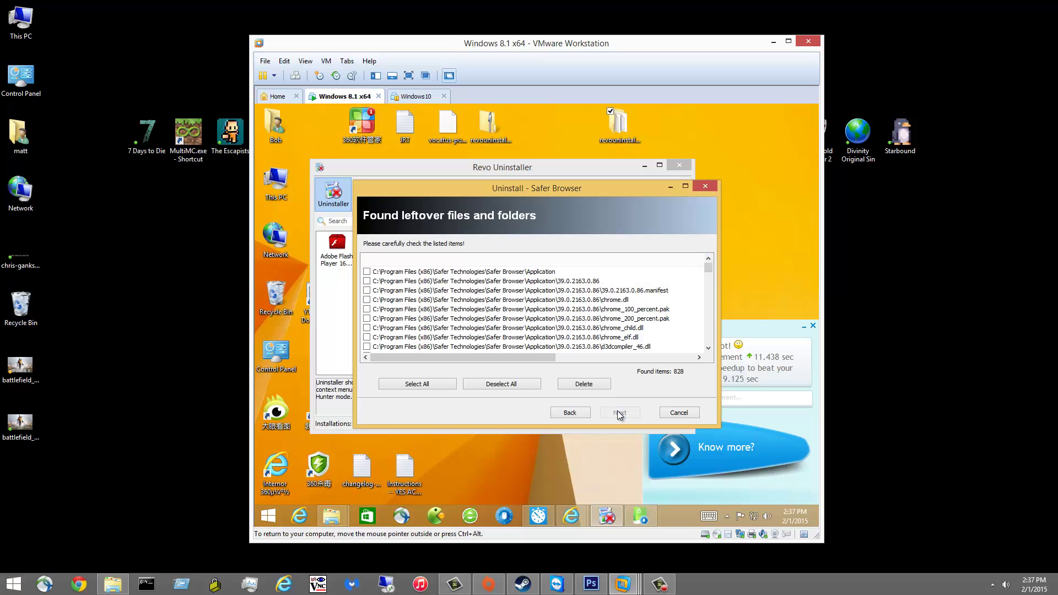
left_click(419, 385)
left_click(609, 381)
left_click(576, 334)
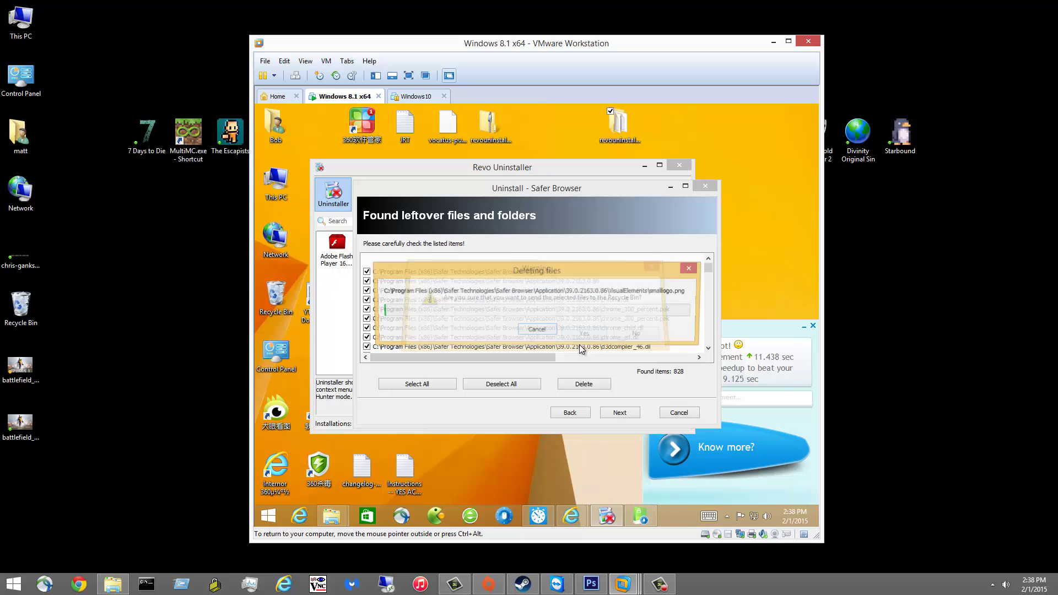
left_click(613, 413)
left_click(621, 415)
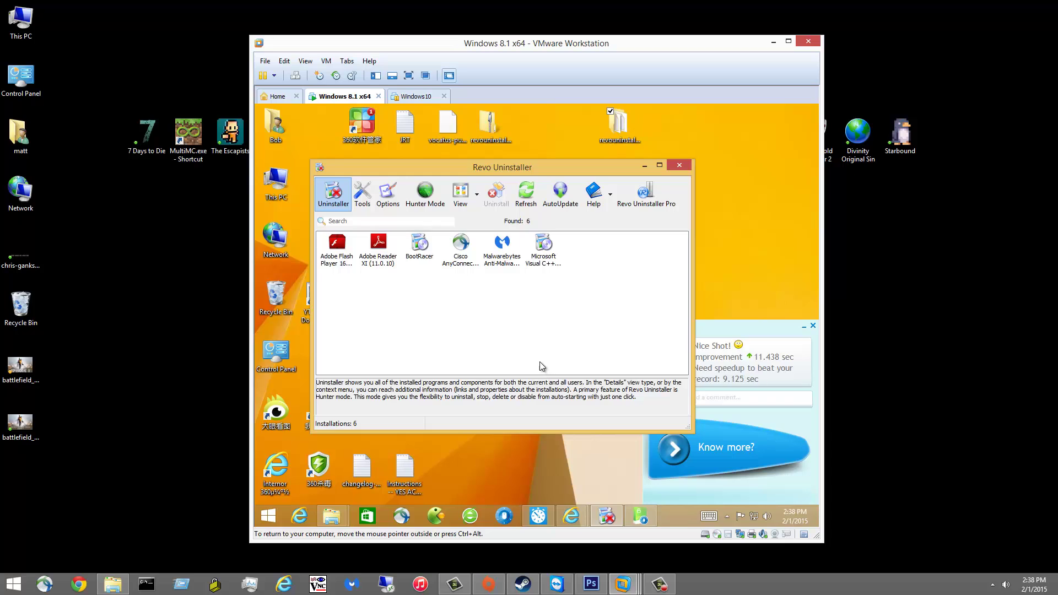
- Close Revo Uninstaller and the Safer Browser wizard, then restart Windows from Settings > Power
left_click(679, 166)
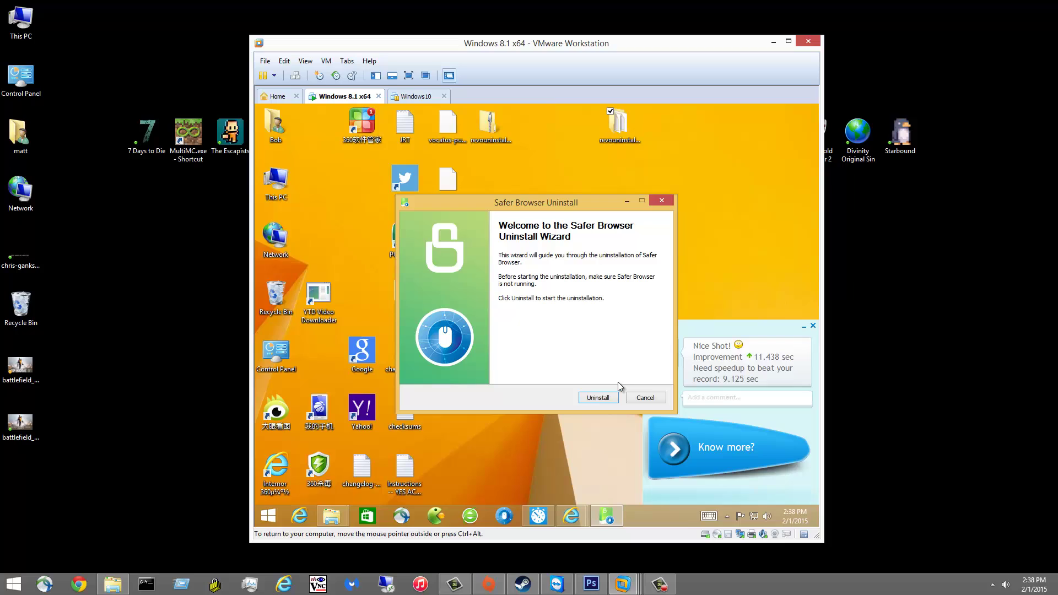
left_click(656, 201)
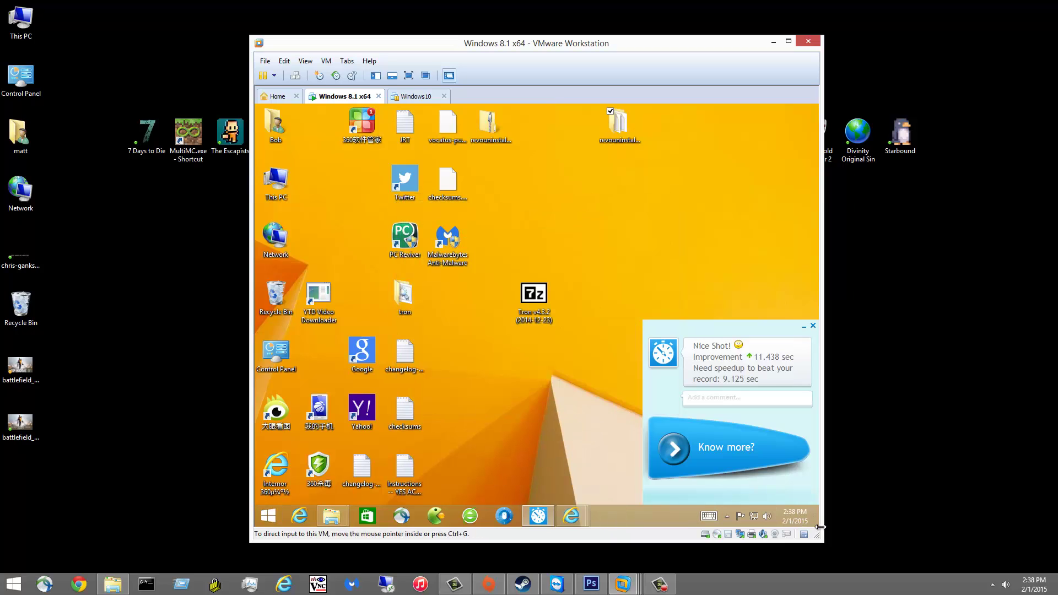
mouse_move(814, 525)
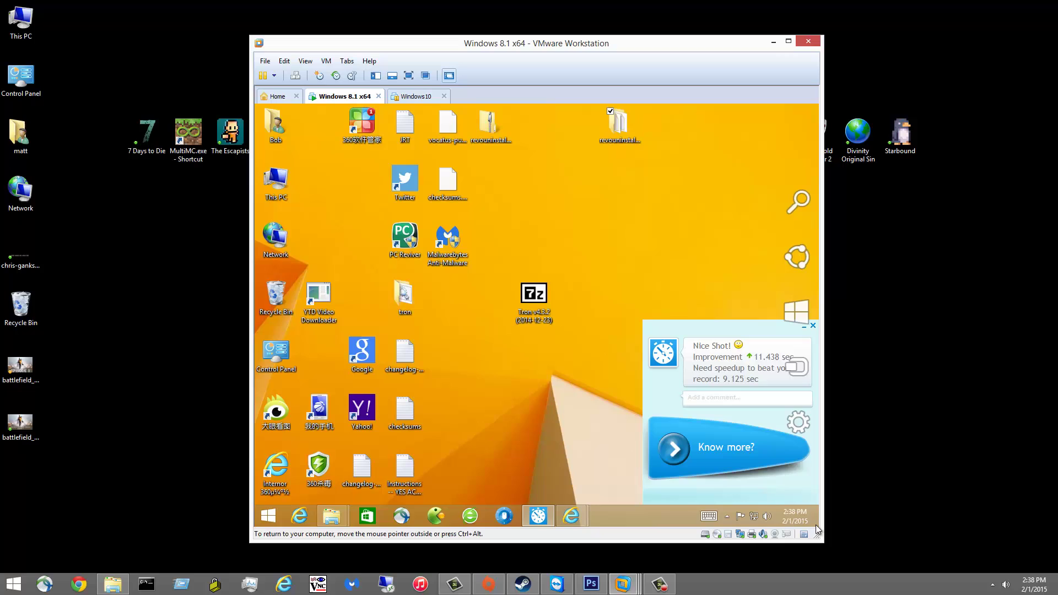
left_click(799, 420)
left_click(704, 451)
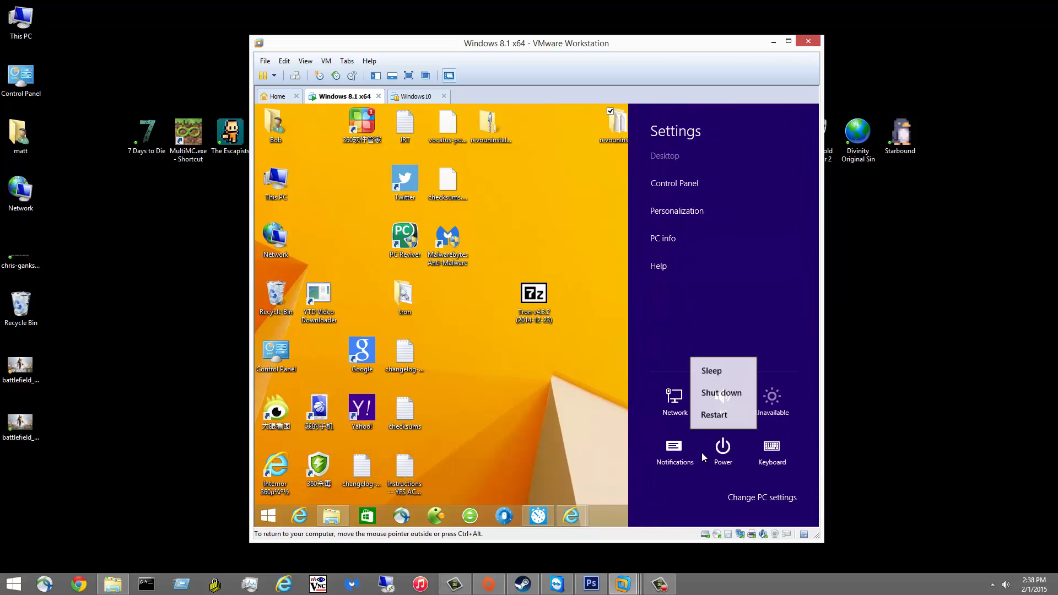
left_click(706, 420)
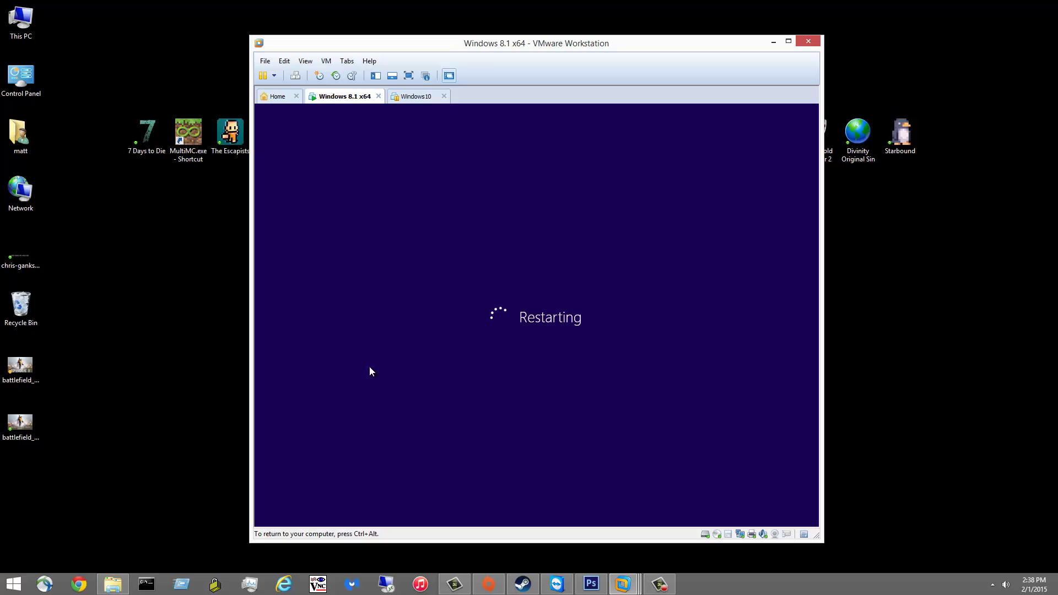
- Release input from the VM and go to the YouTube tutorial channel in Internet Explorer
key("ctrl+alt")
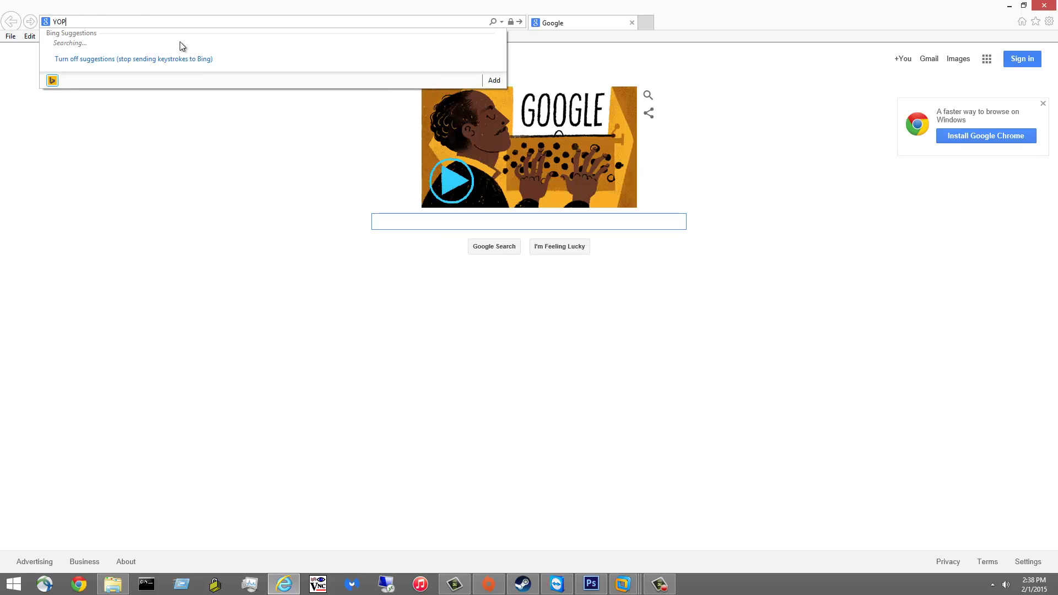
key("BackSpace")
key("BackSpace")
type("youtube.com/")
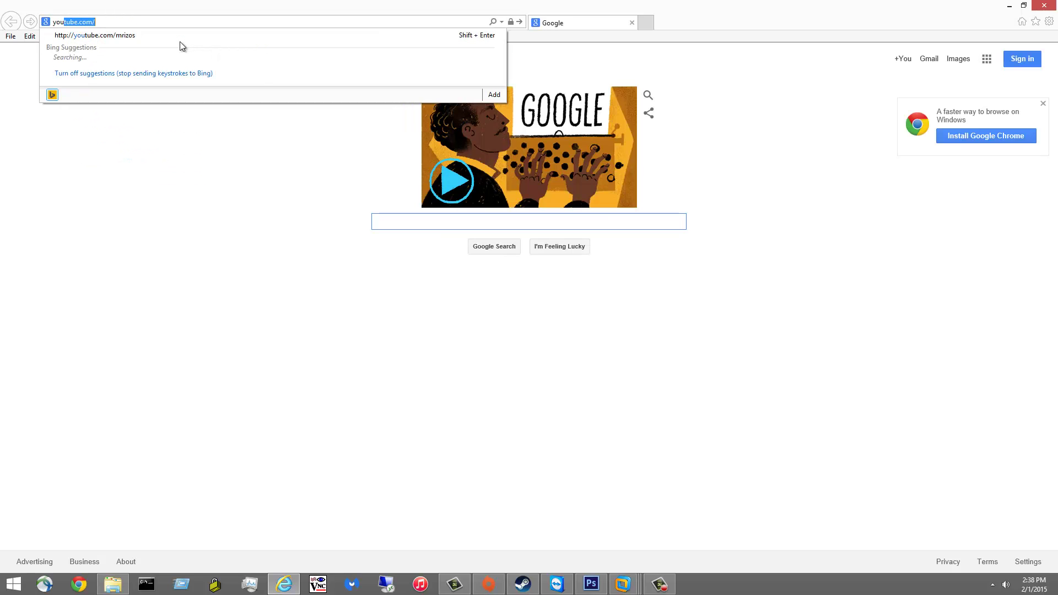
left_click(180, 41)
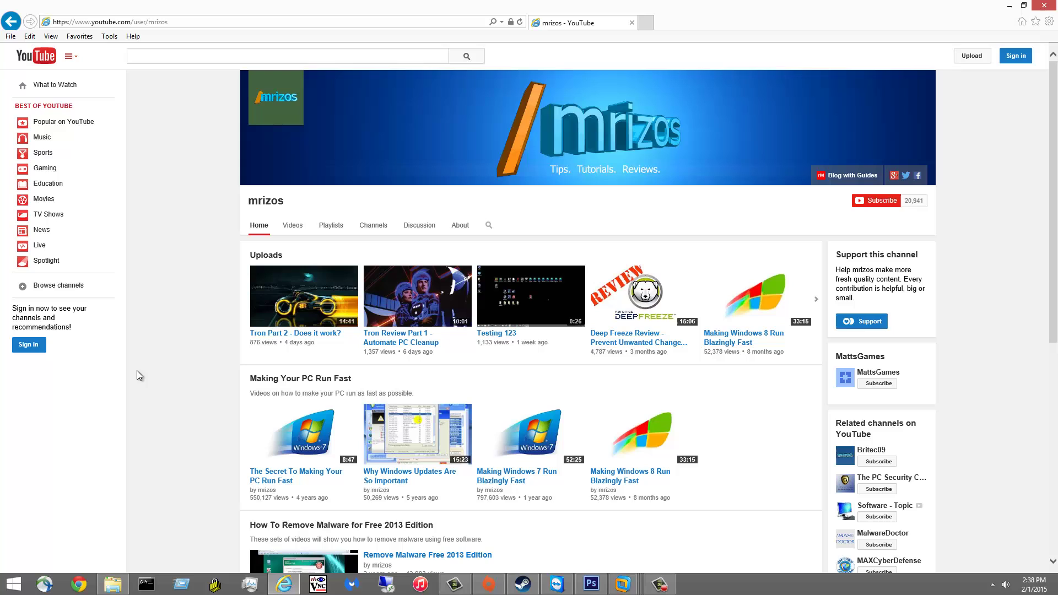
- Open the linked gaming channel from the sidebar and pause its channel trailer
left_click(876, 368)
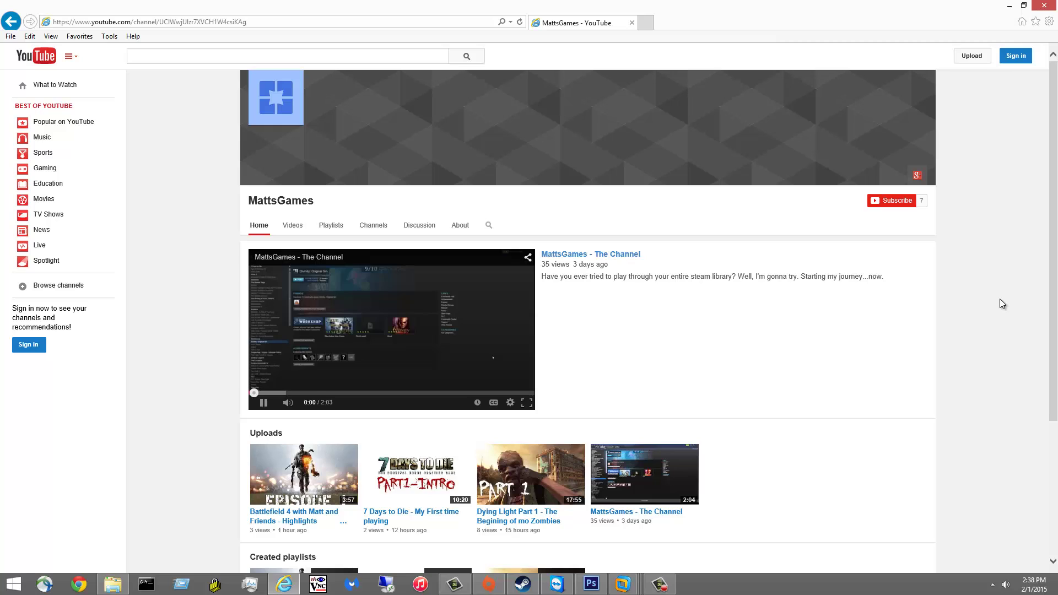
left_click(263, 402)
scroll(200, 401, "down", 3)
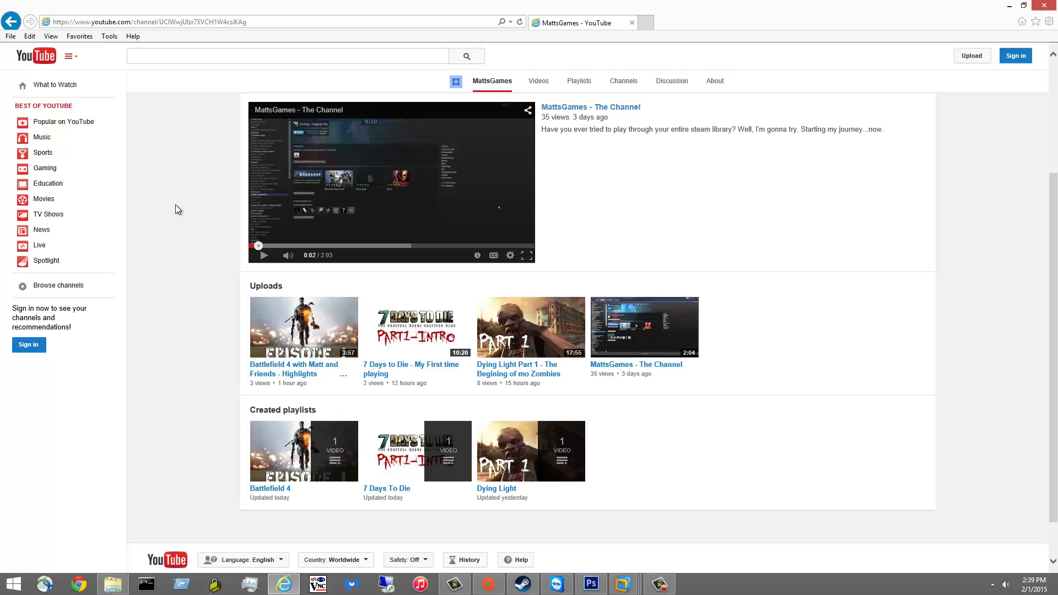
scroll(175, 204, "up", 3)
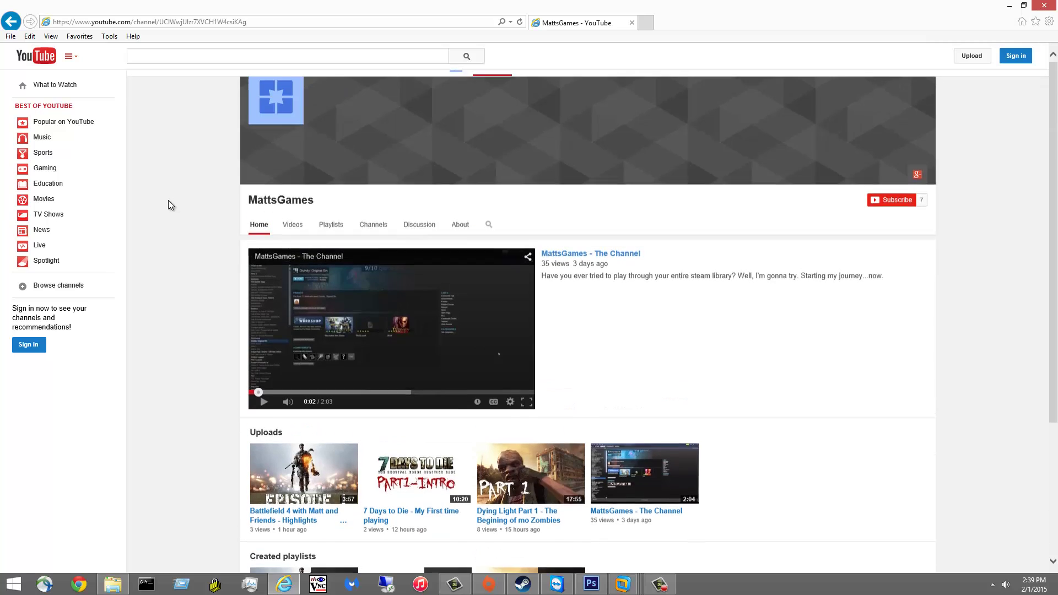
- Close Internet Explorer while the Windows 8.1 VM reboots to its desktop
left_click(1045, 4)
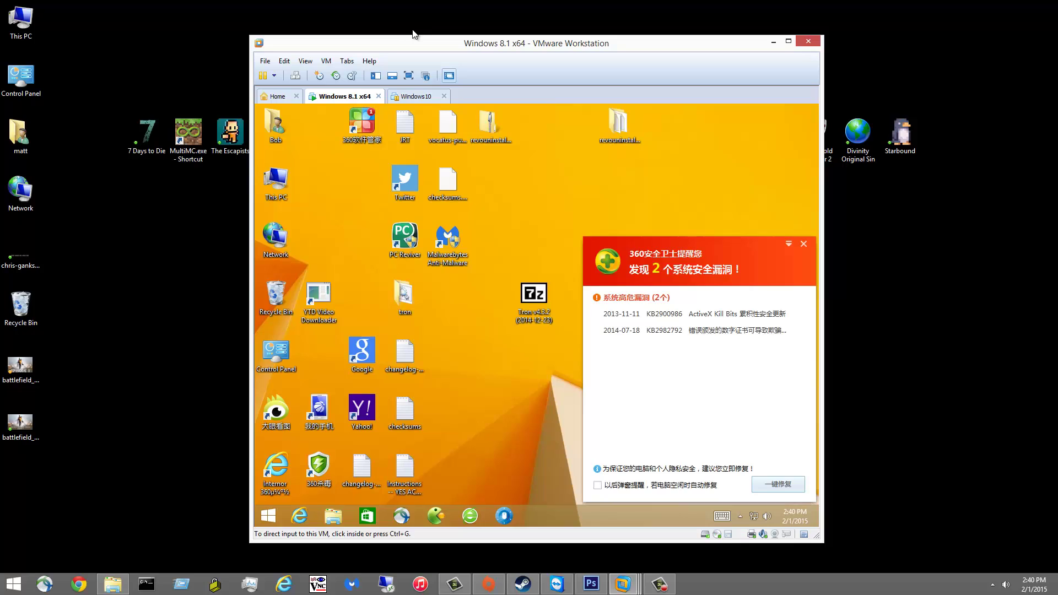
- Give keyboard and mouse control back to the VM with Ctrl+G
key("ctrl+g")
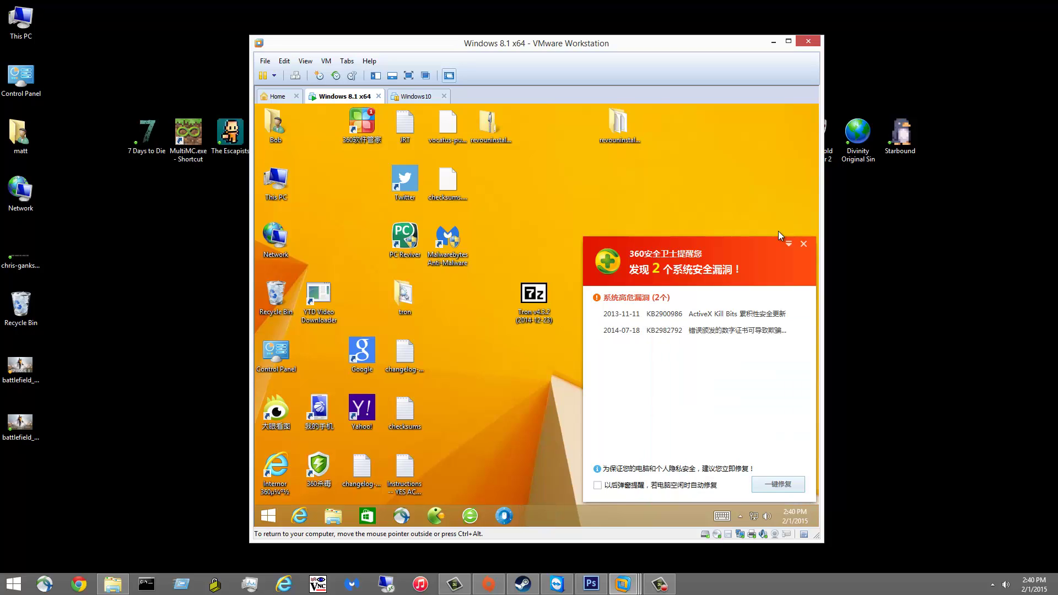
- Close the 360 vulnerability alert, confirming the exit with 确定
left_click(803, 244)
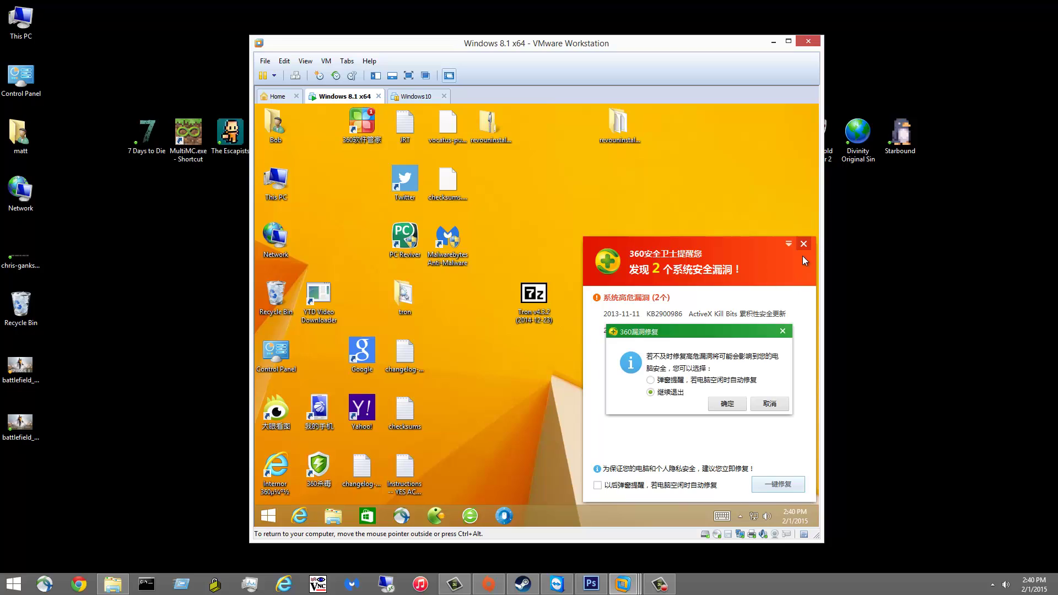
left_click(780, 333)
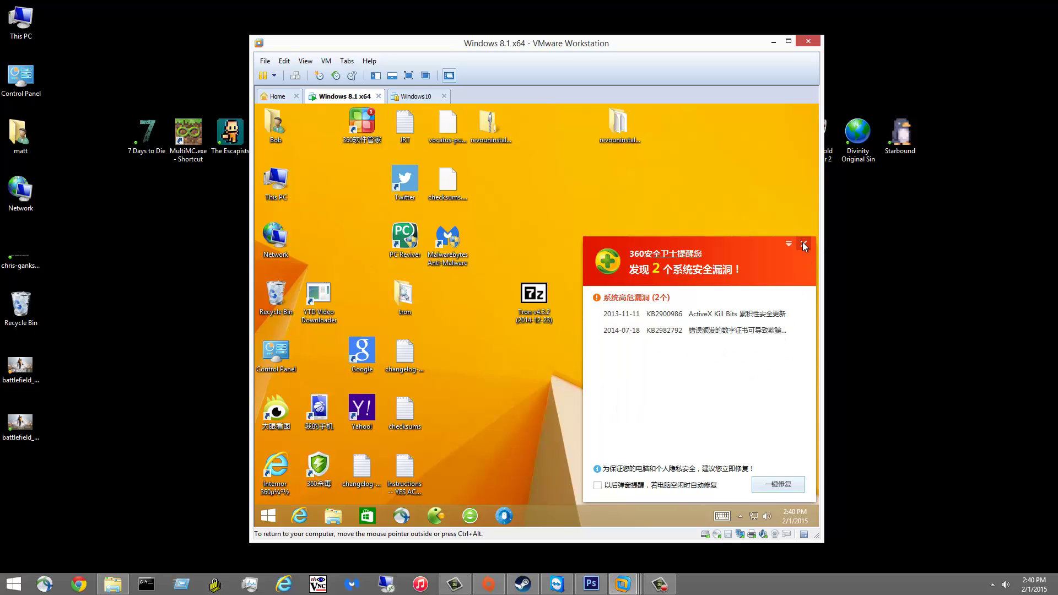
left_click(803, 243)
left_click(727, 403)
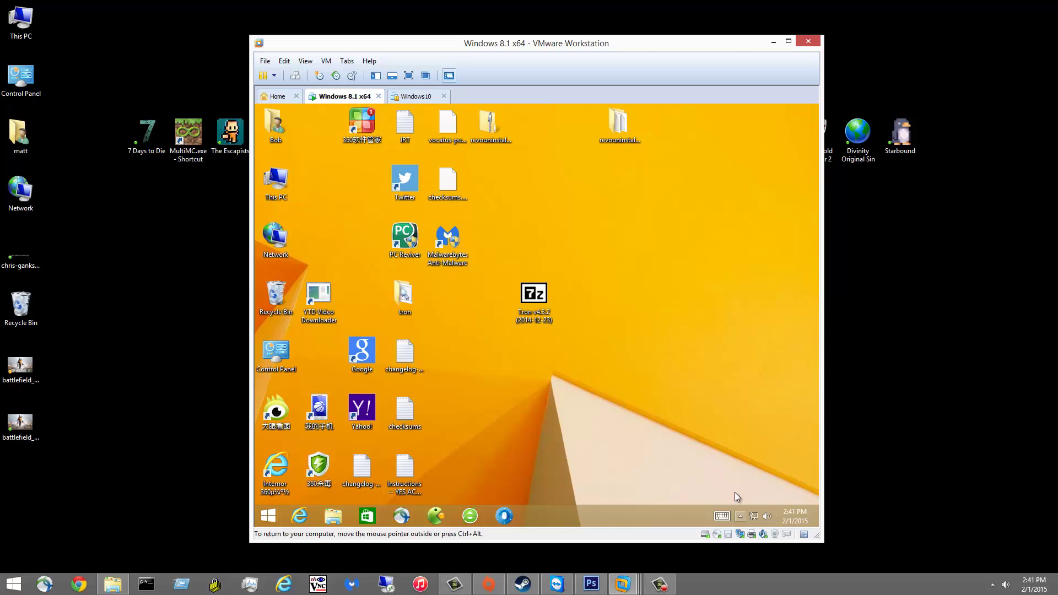